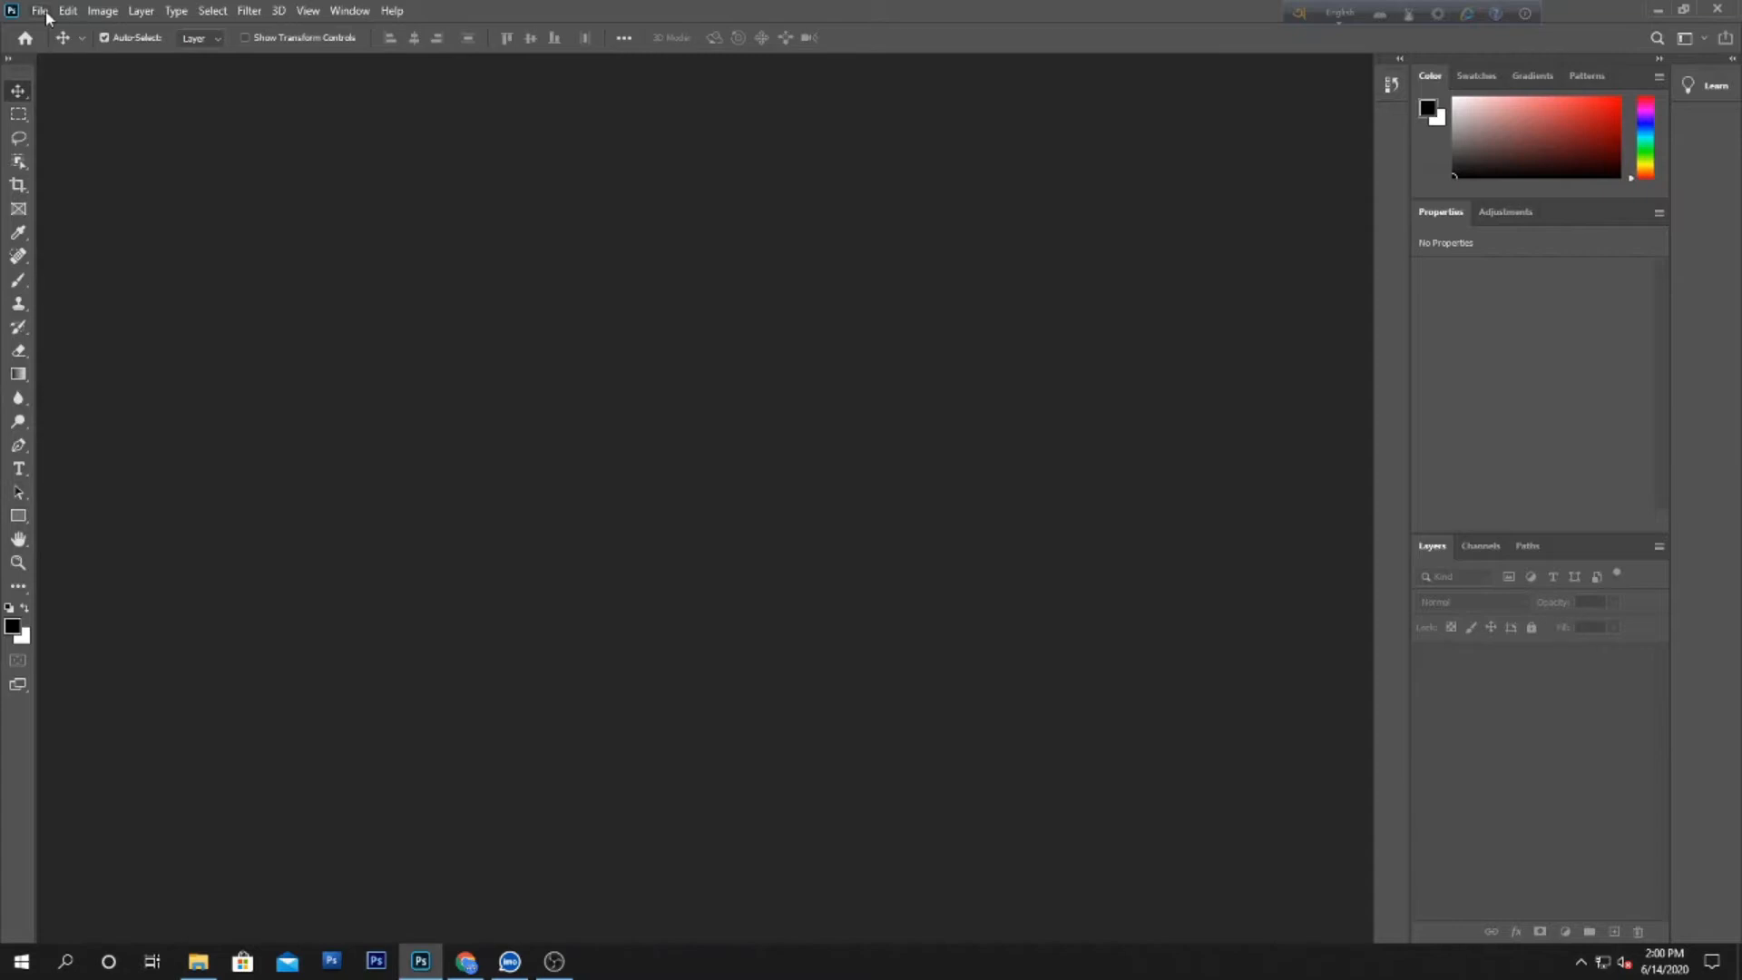
# Step: Open the image Edit-1 from the Desktop folder
pyautogui.click(55, 47)
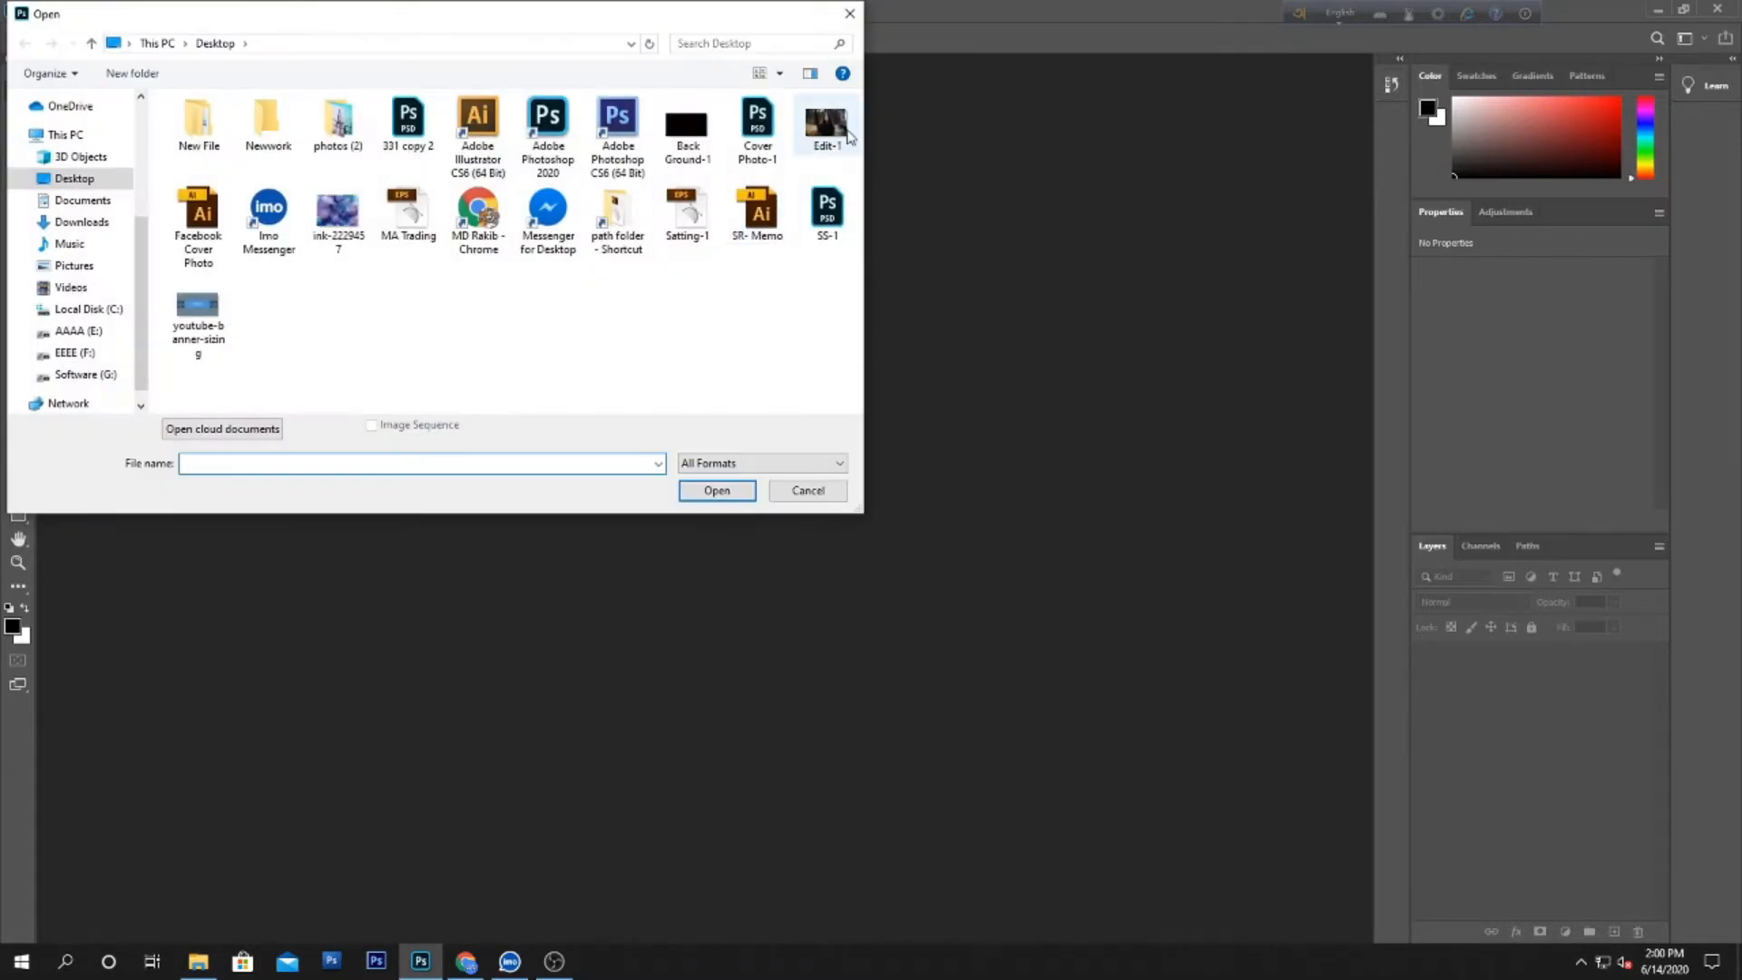
pyautogui.click(812, 153)
pyautogui.doubleClick(812, 152)
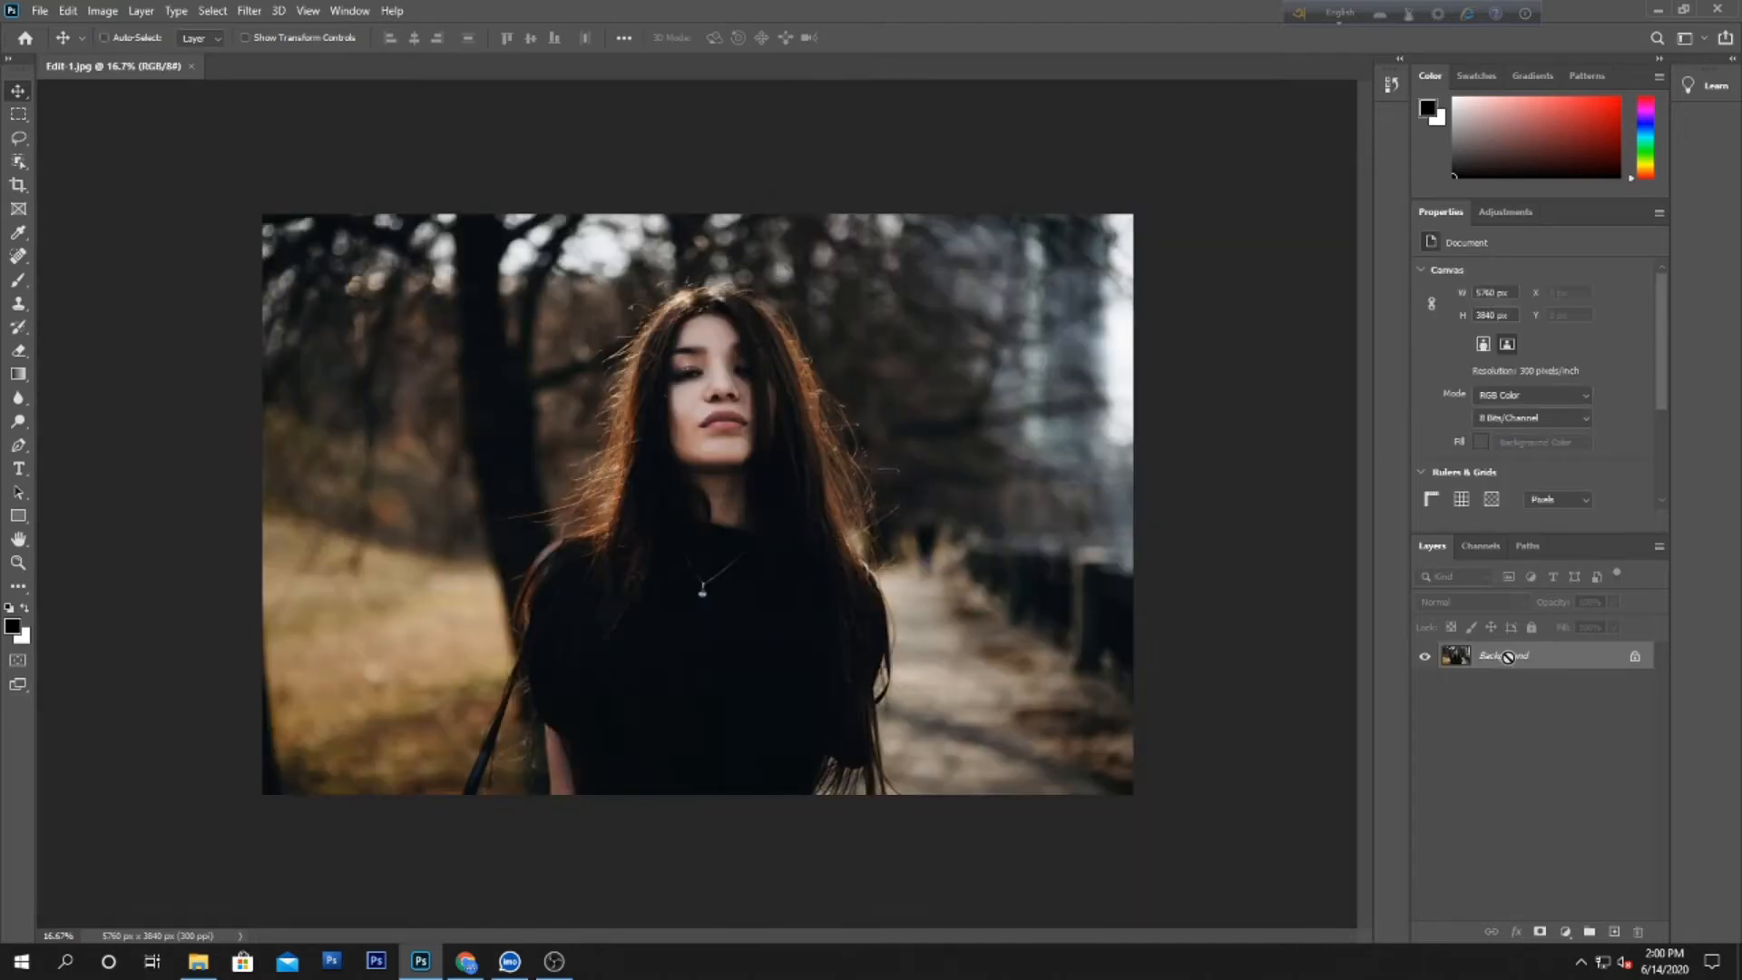
# Step: Duplicate the Background layer and name the copy "Black & White"
pyautogui.hotkey('ctrl', 'j')
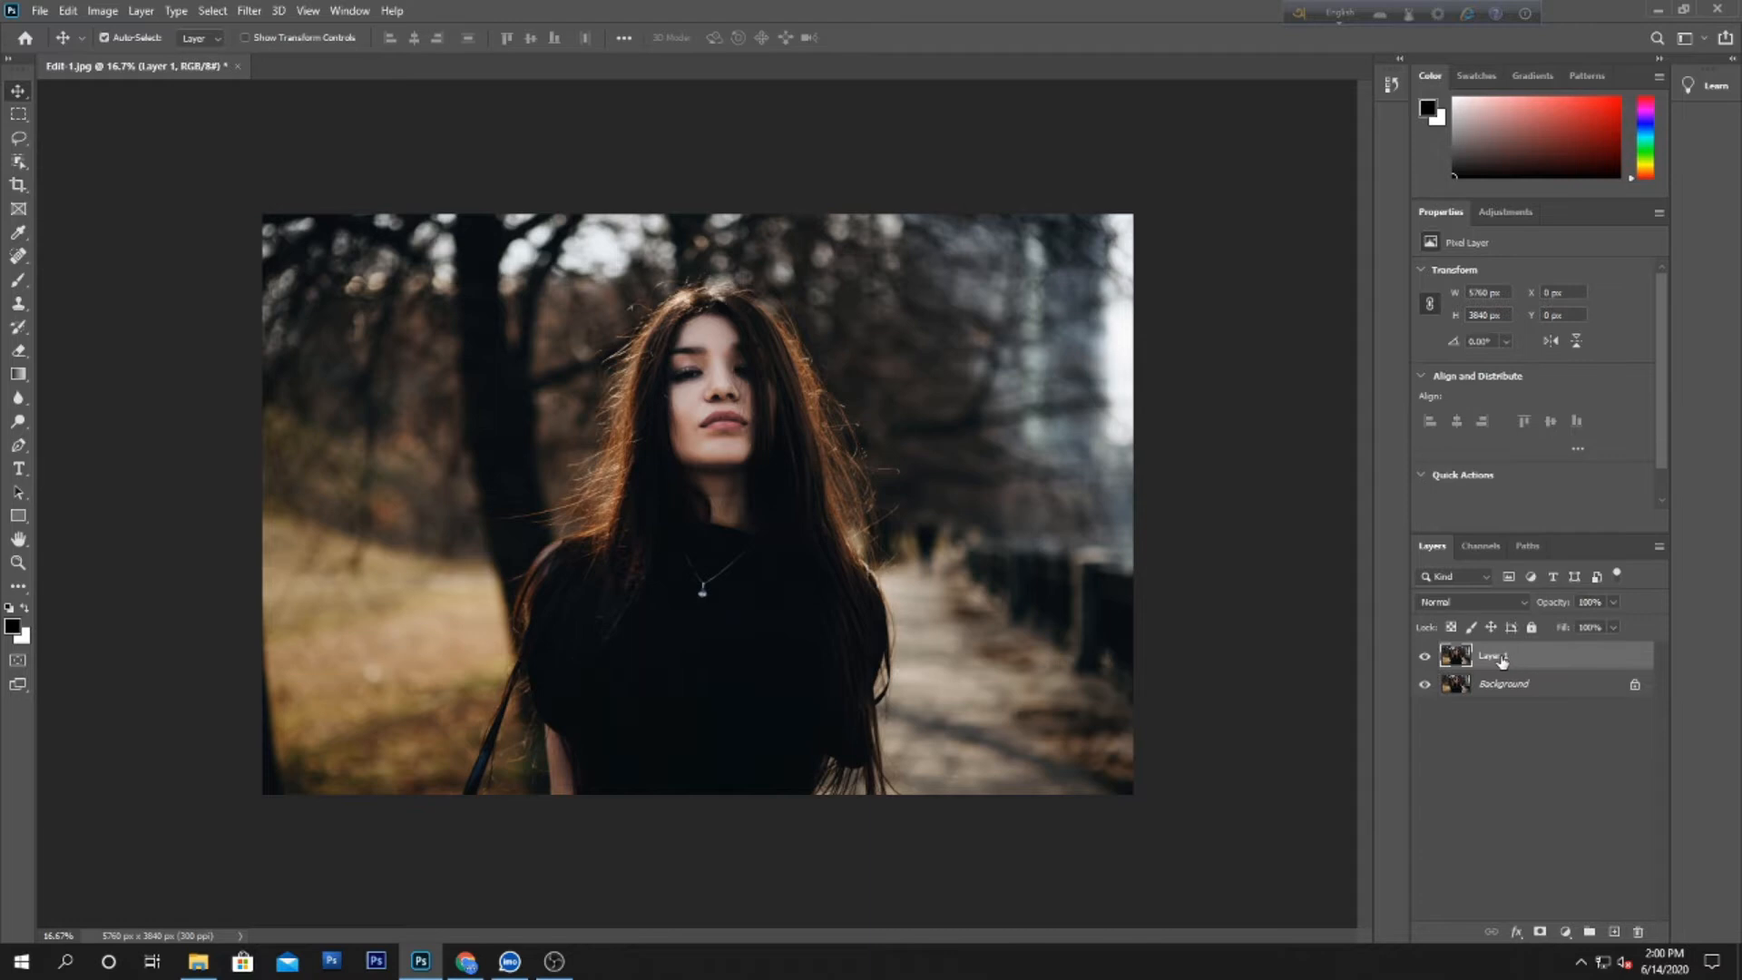
pyautogui.doubleClick(1497, 654)
pyautogui.write('Black & White')
pyautogui.press('Return')
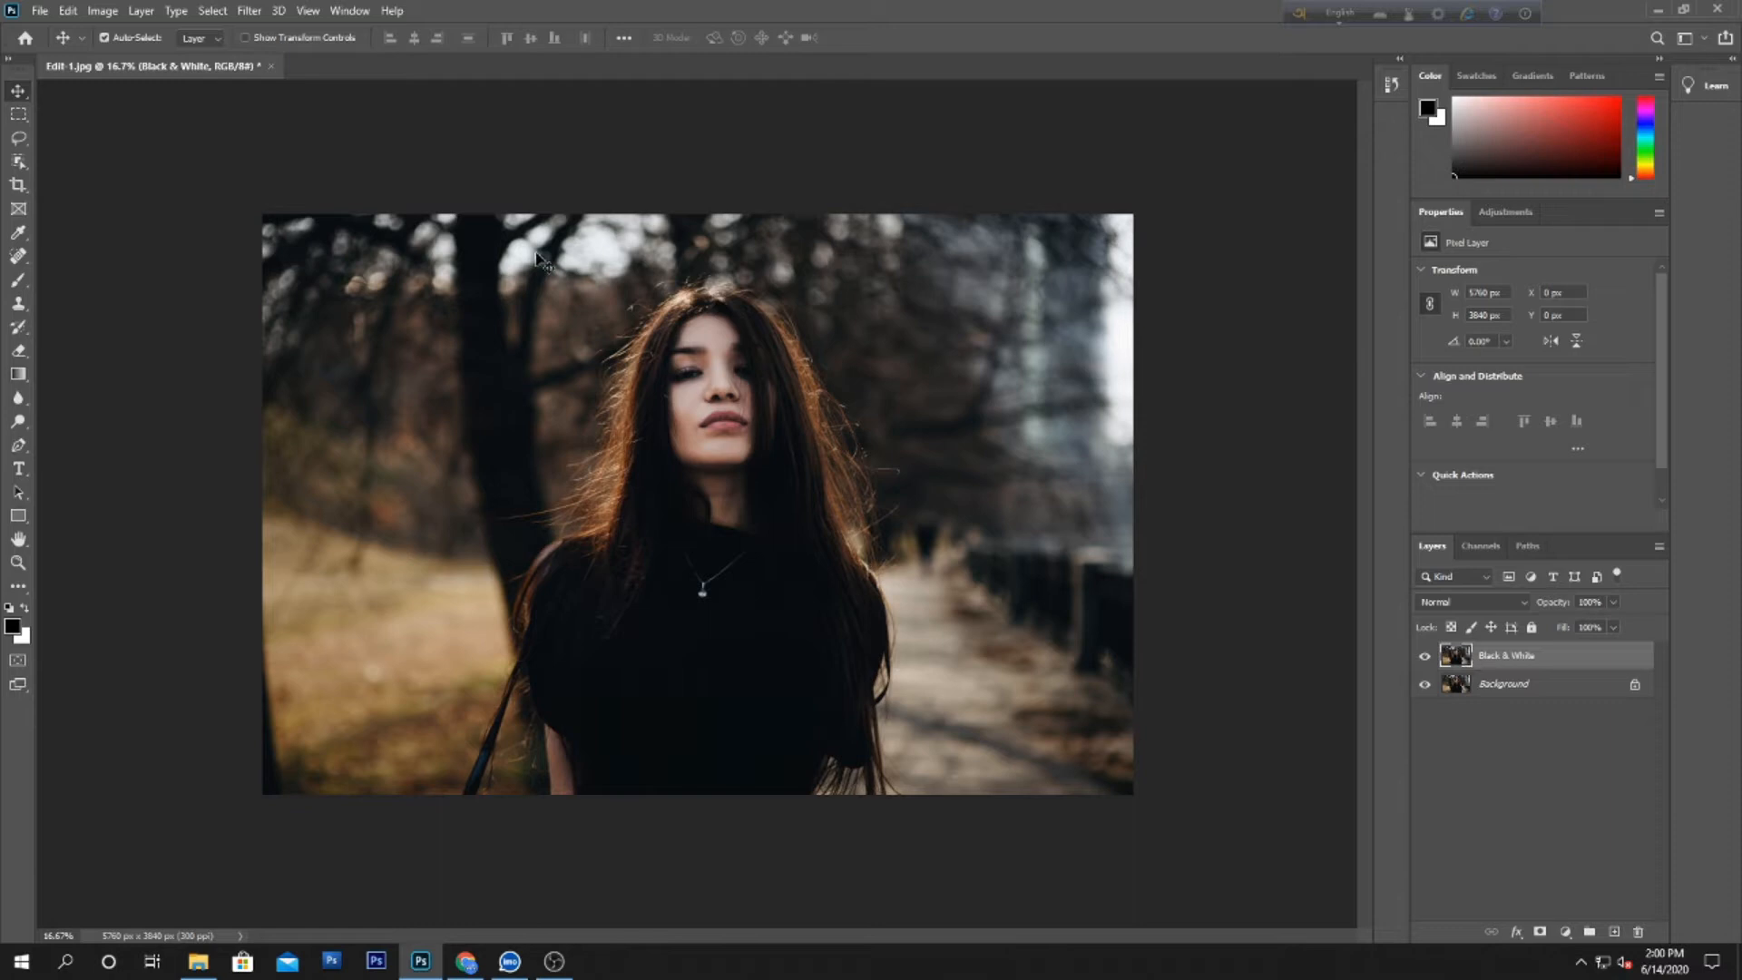
# Step: Apply a Black & White adjustment with the Default preset to the Black & White layer
pyautogui.click(102, 11)
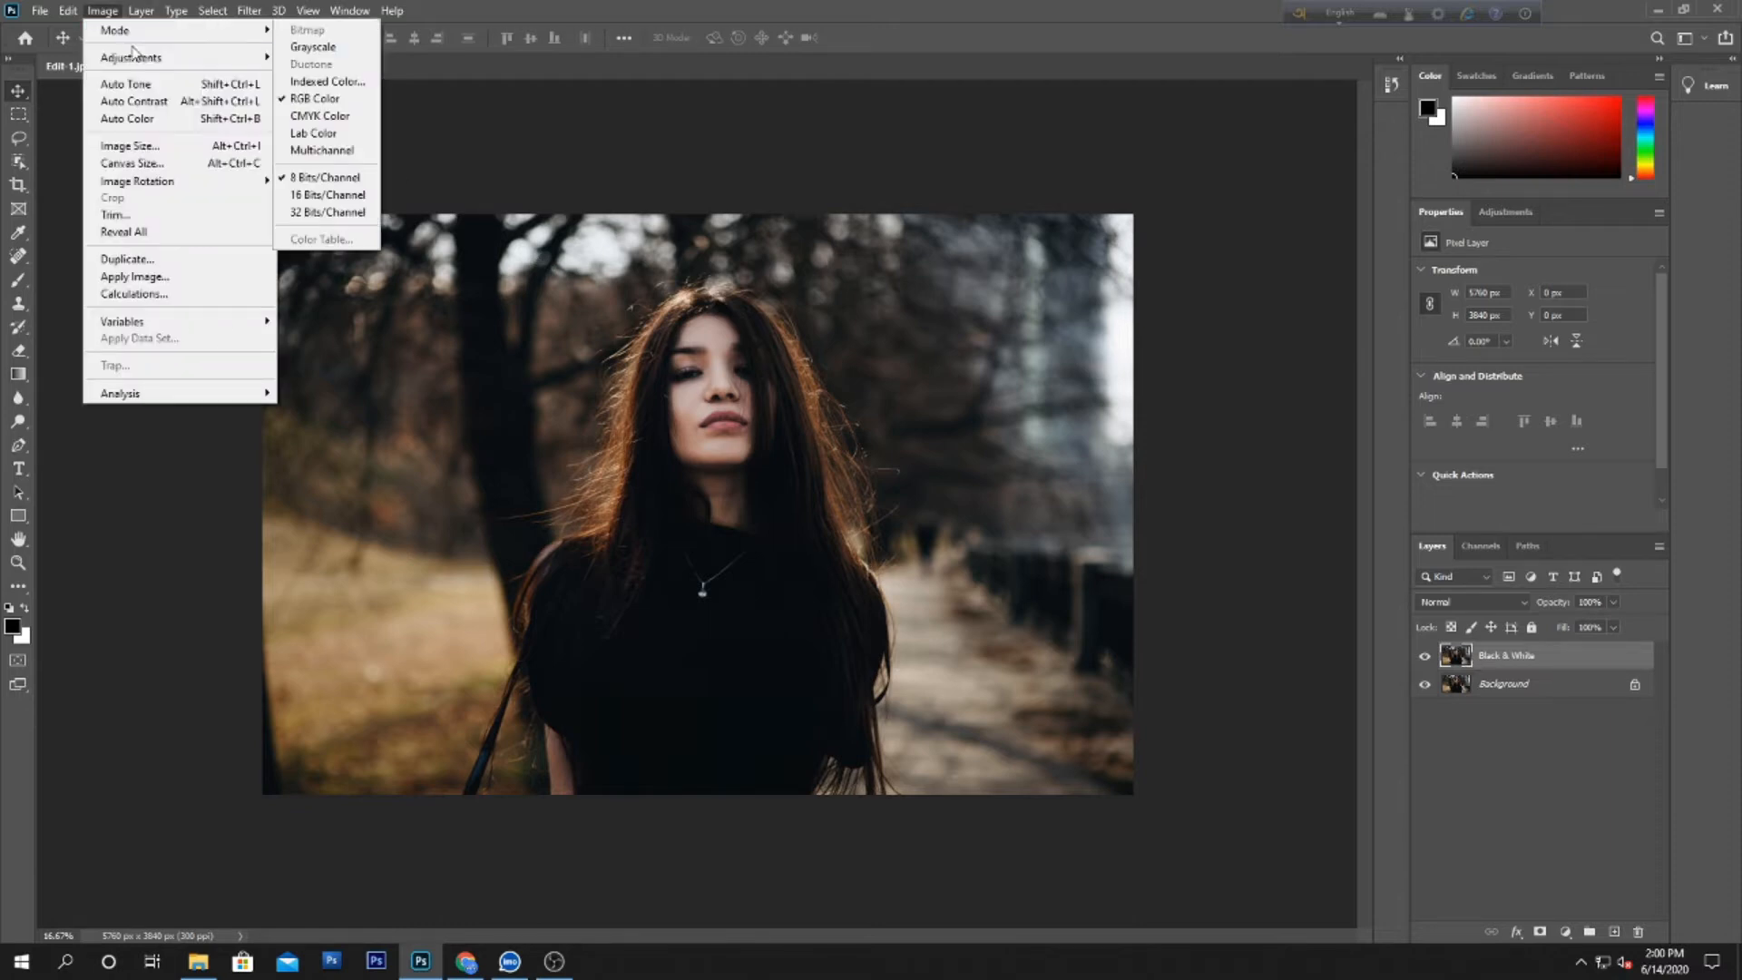
pyautogui.moveTo(145, 59)
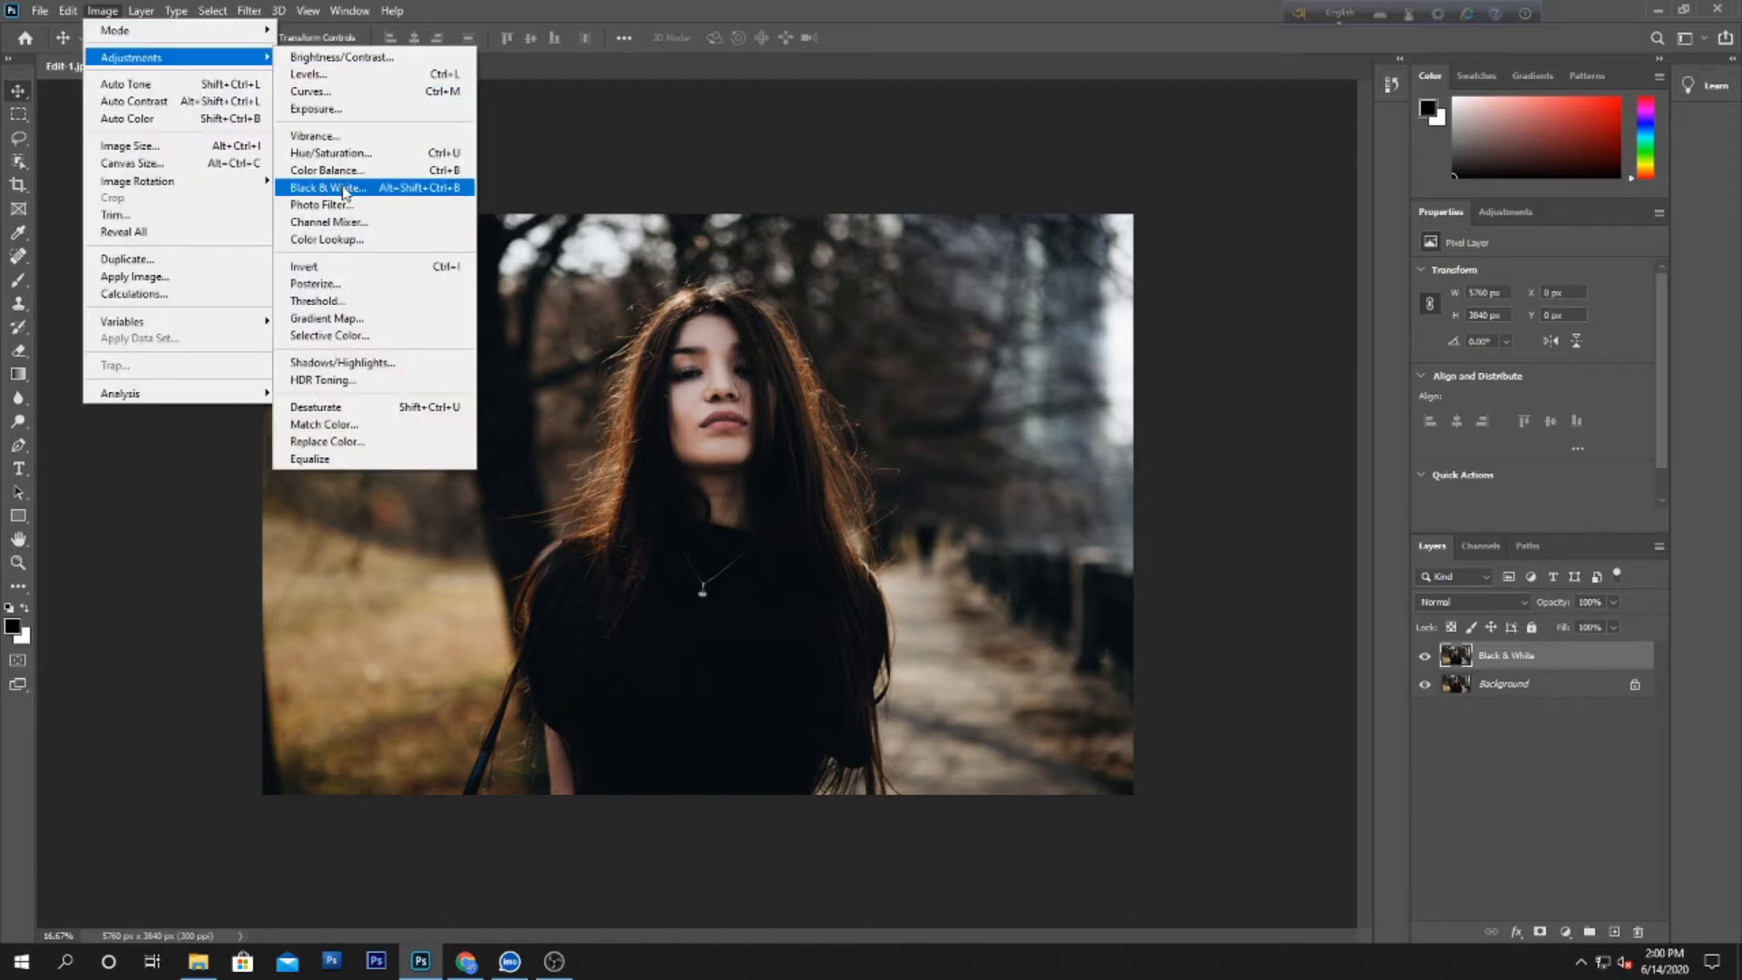
pyautogui.click(381, 190)
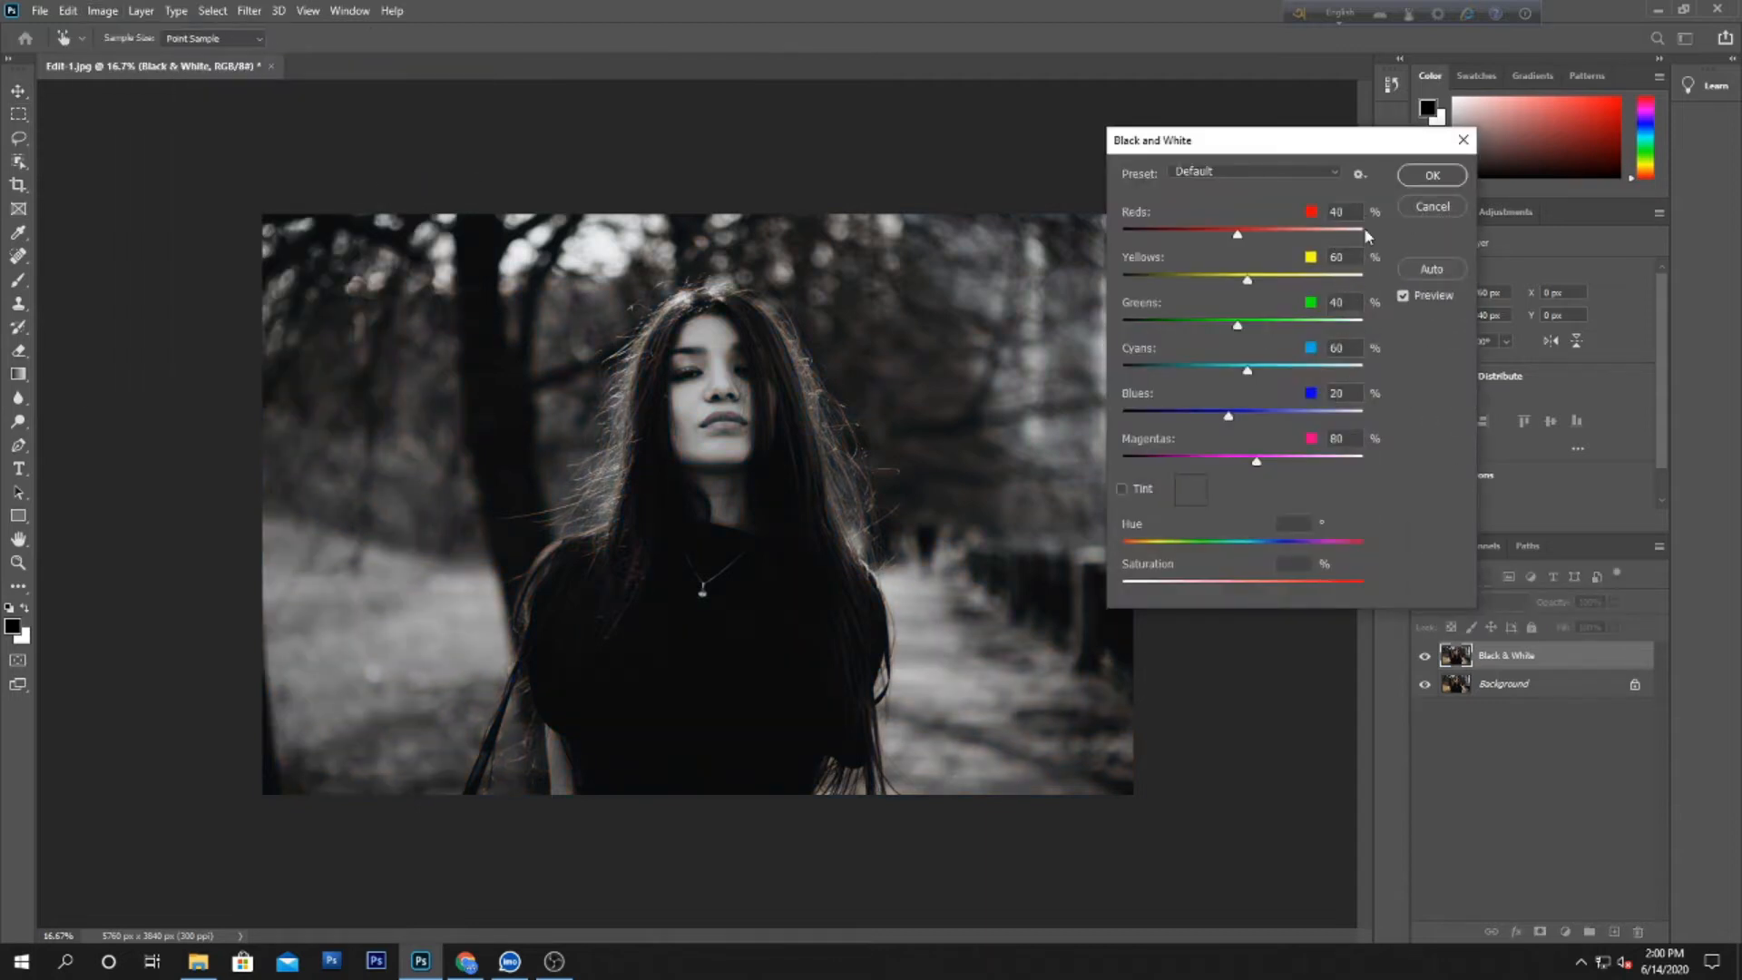
pyautogui.click(1432, 175)
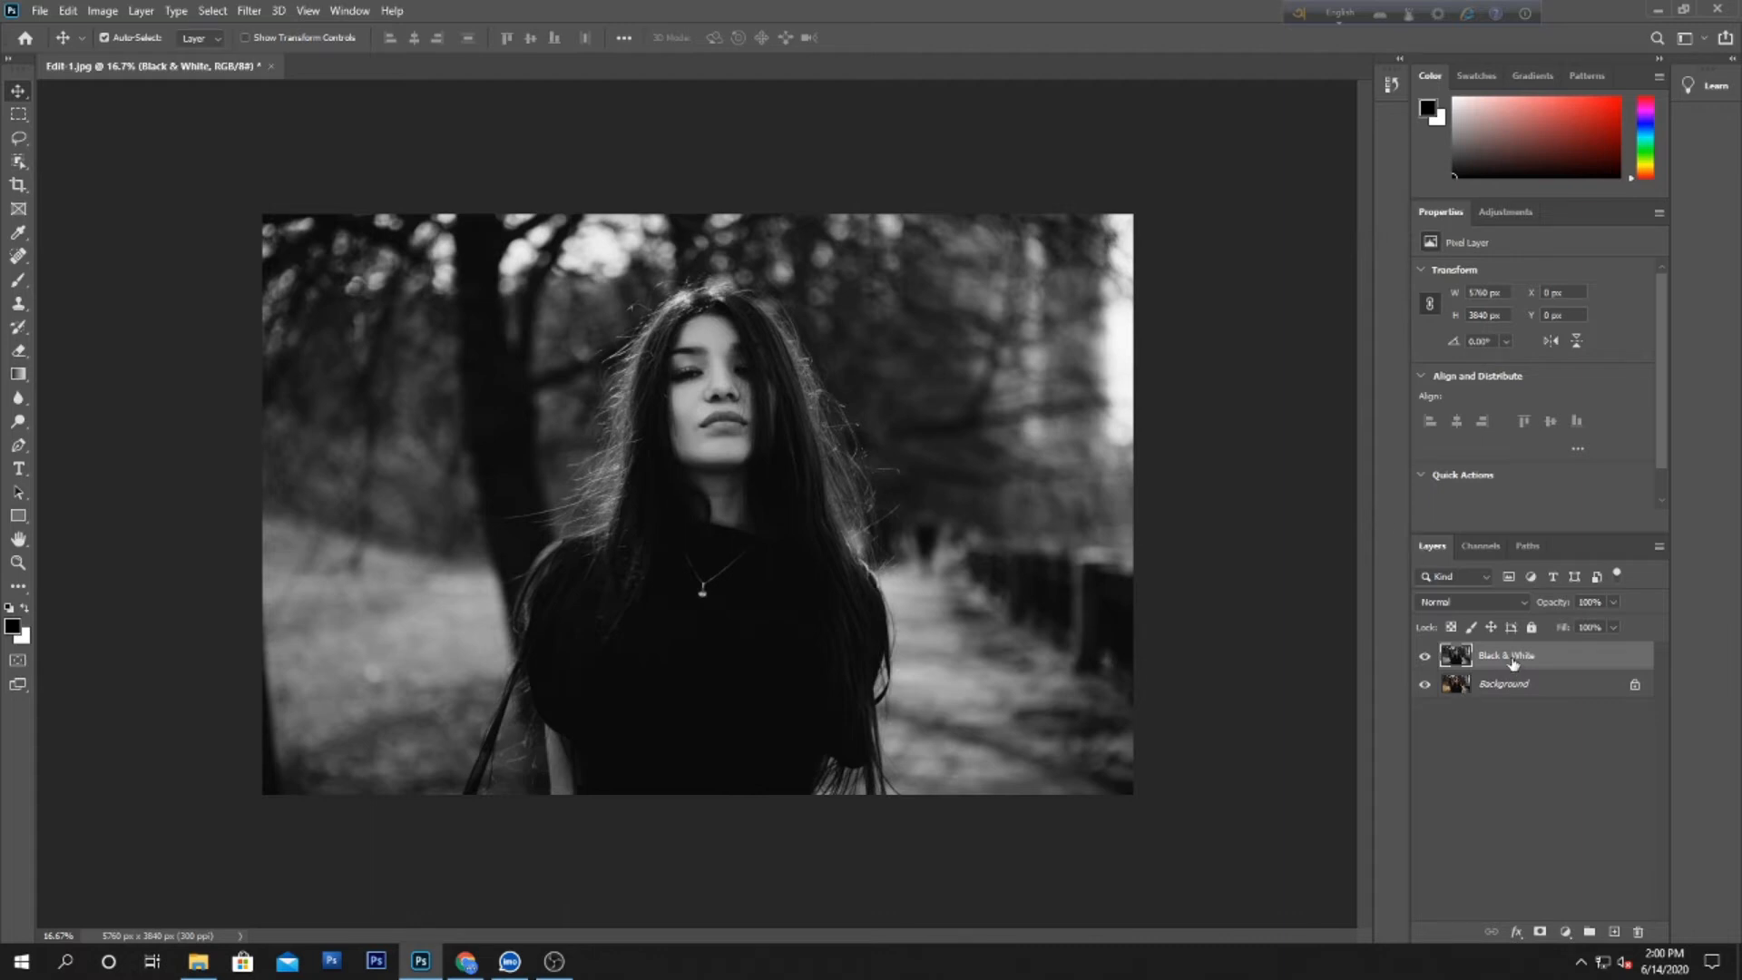
# Step: Duplicate the Black & White layer and apply Curves to the copy, with black point input 12 and white point input 192
pyautogui.hotkey('ctrl', 'j')
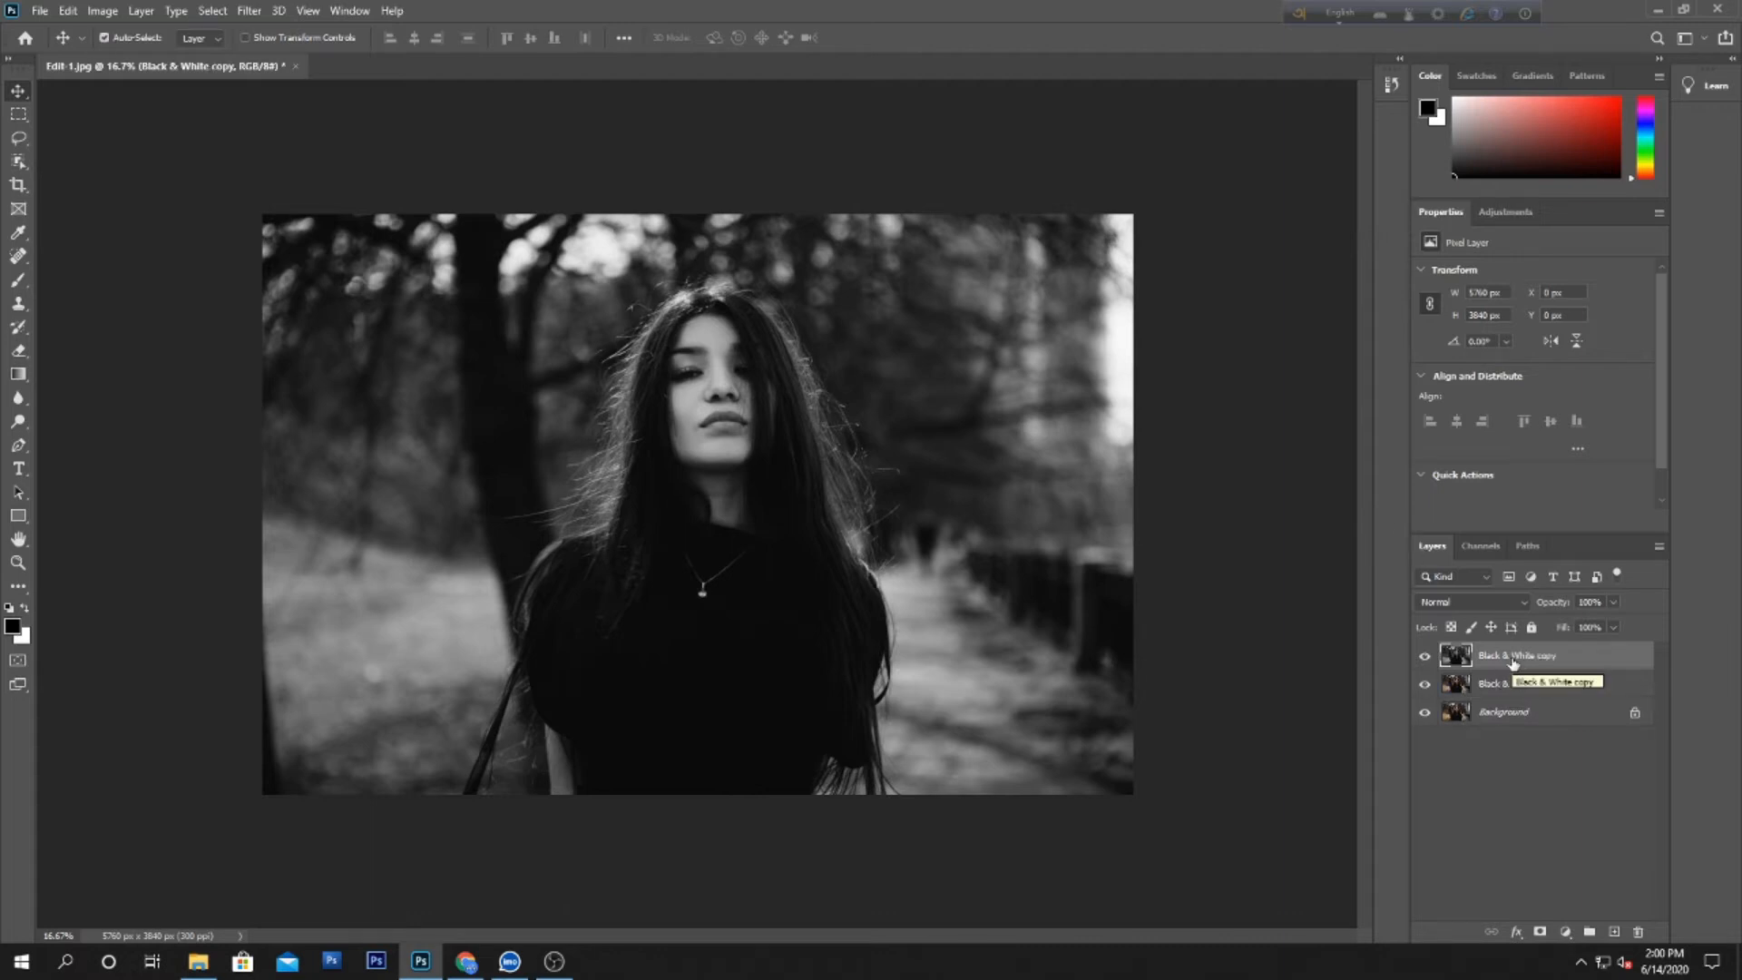
pyautogui.click(114, 13)
pyautogui.moveTo(127, 62)
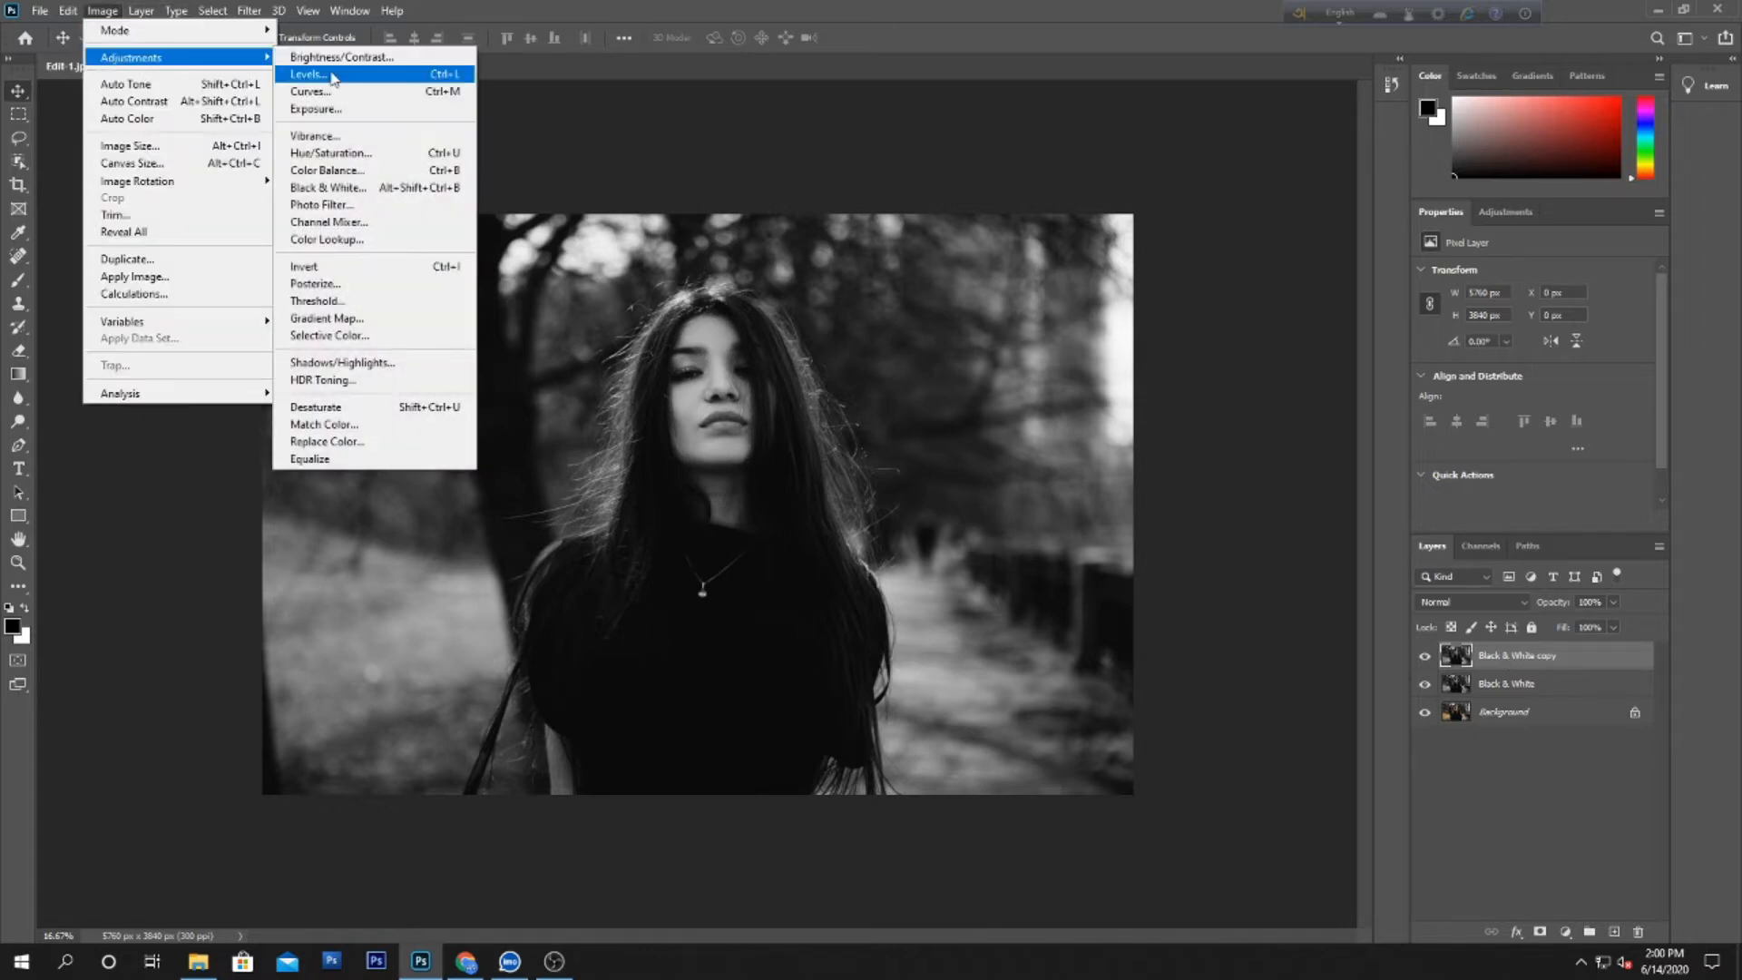
pyautogui.click(395, 91)
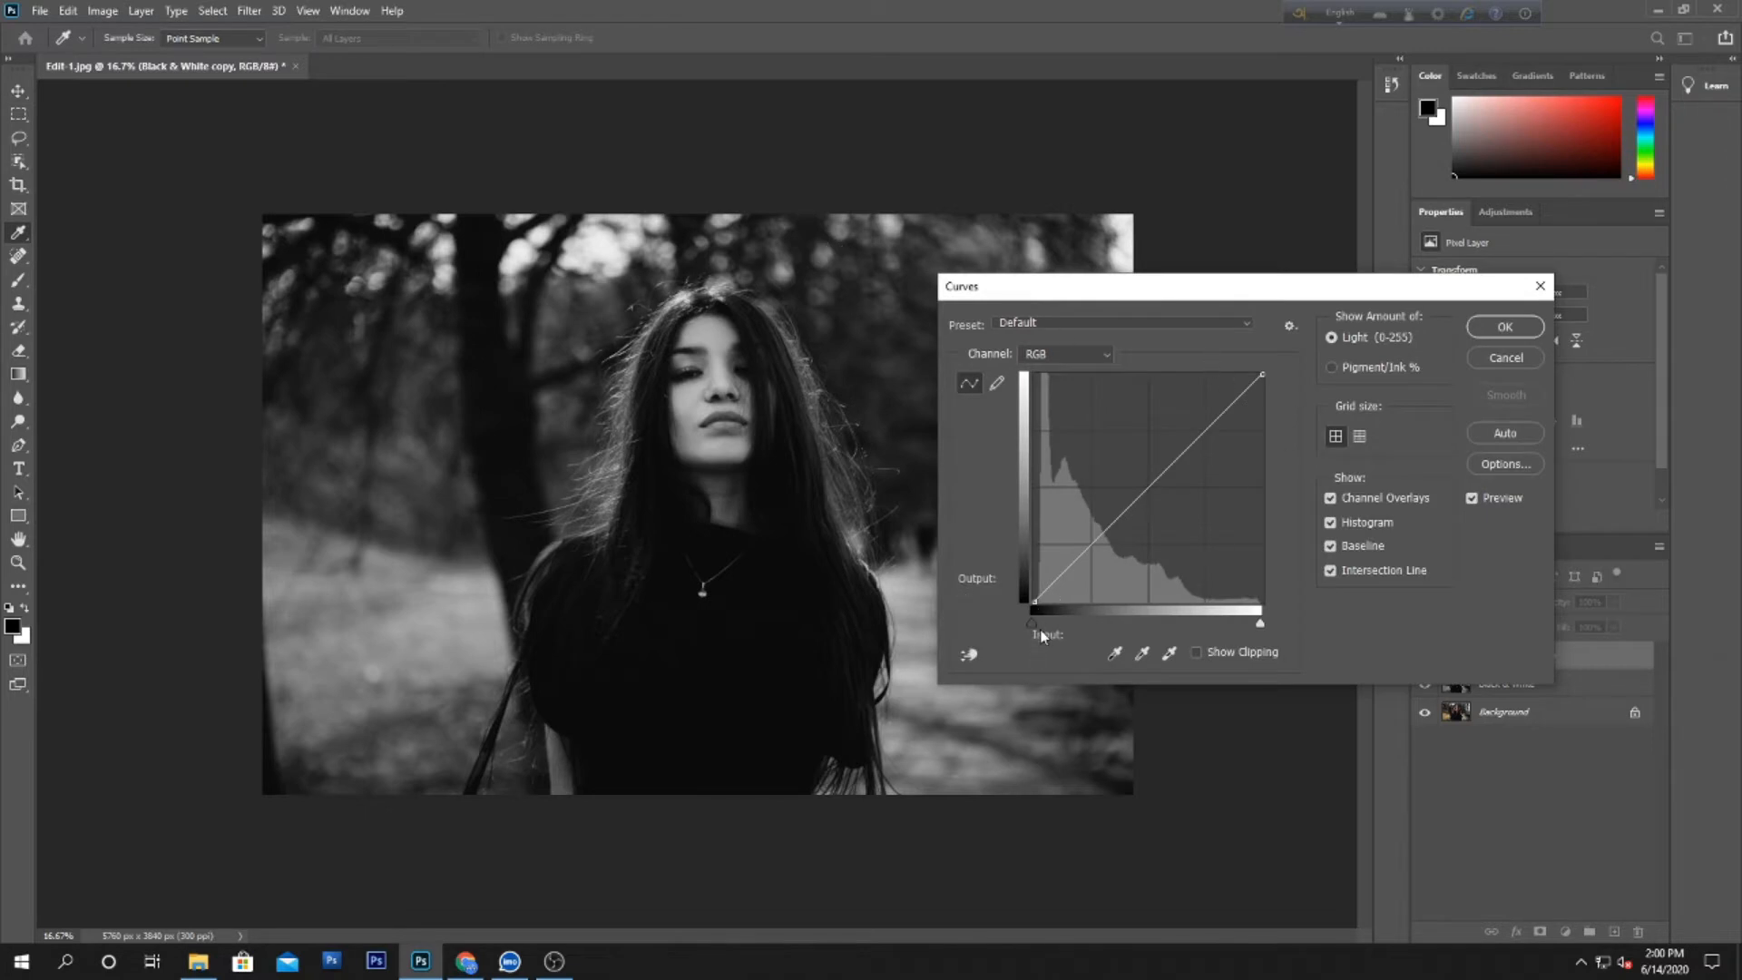
pyautogui.moveTo(1033, 624); pyautogui.dragTo(1043, 624)
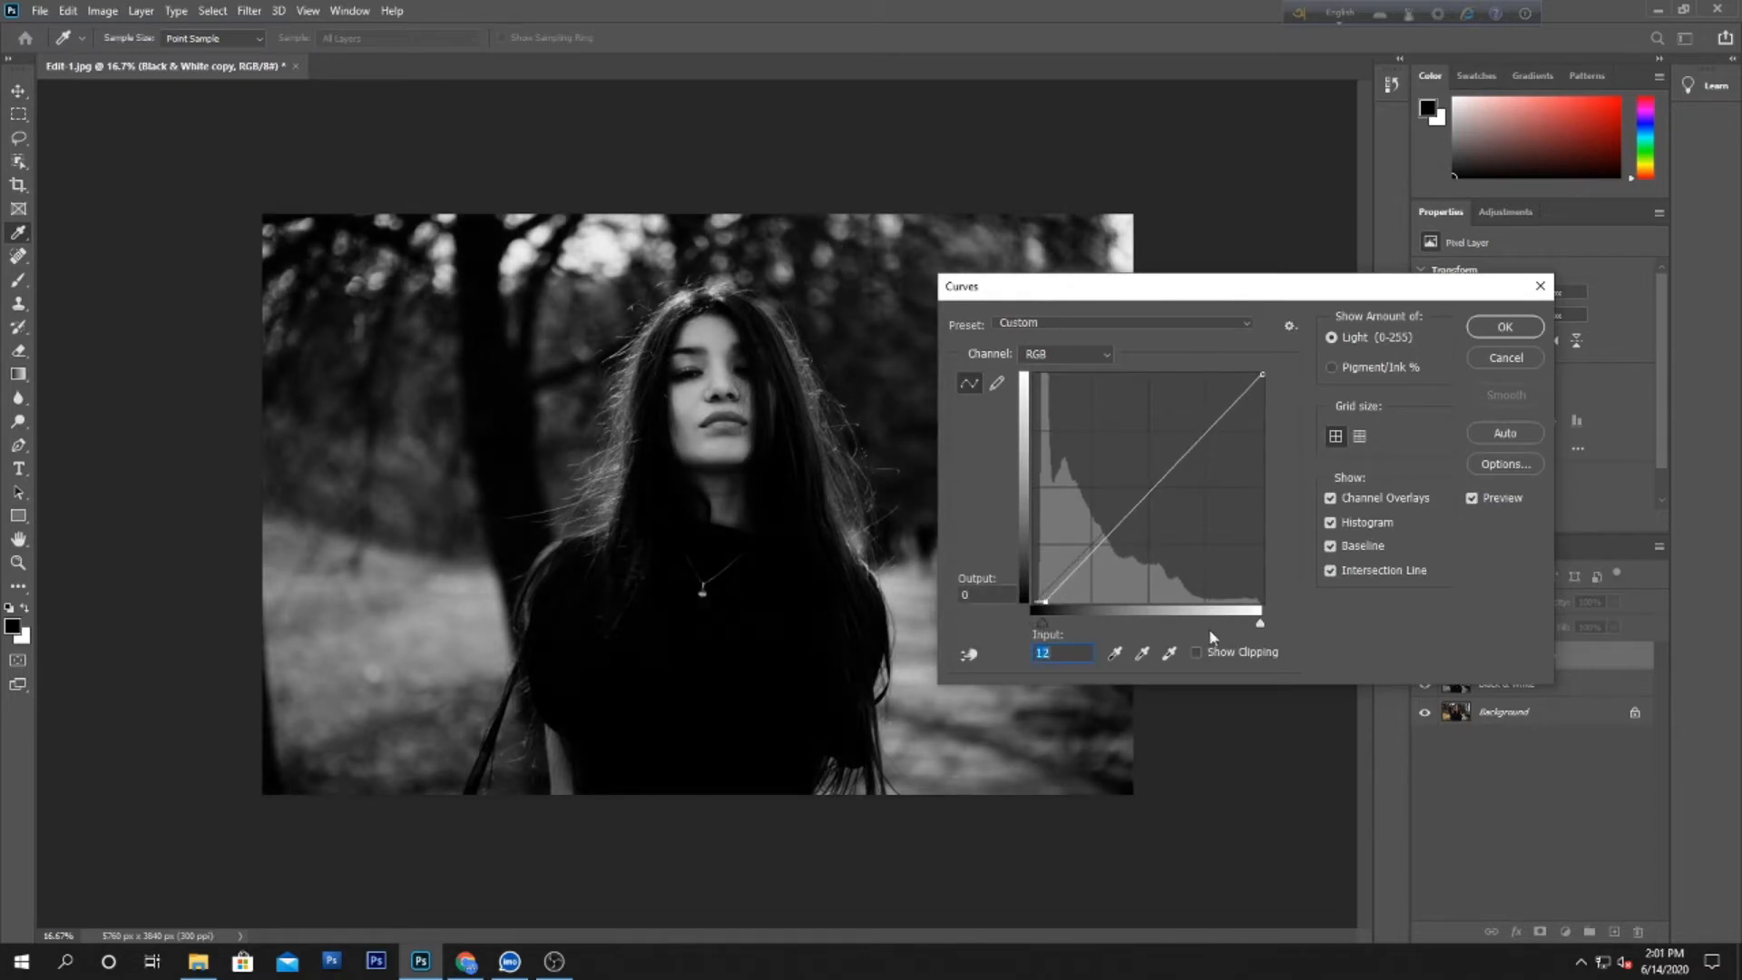
pyautogui.moveTo(1259, 626); pyautogui.dragTo(1204, 622)
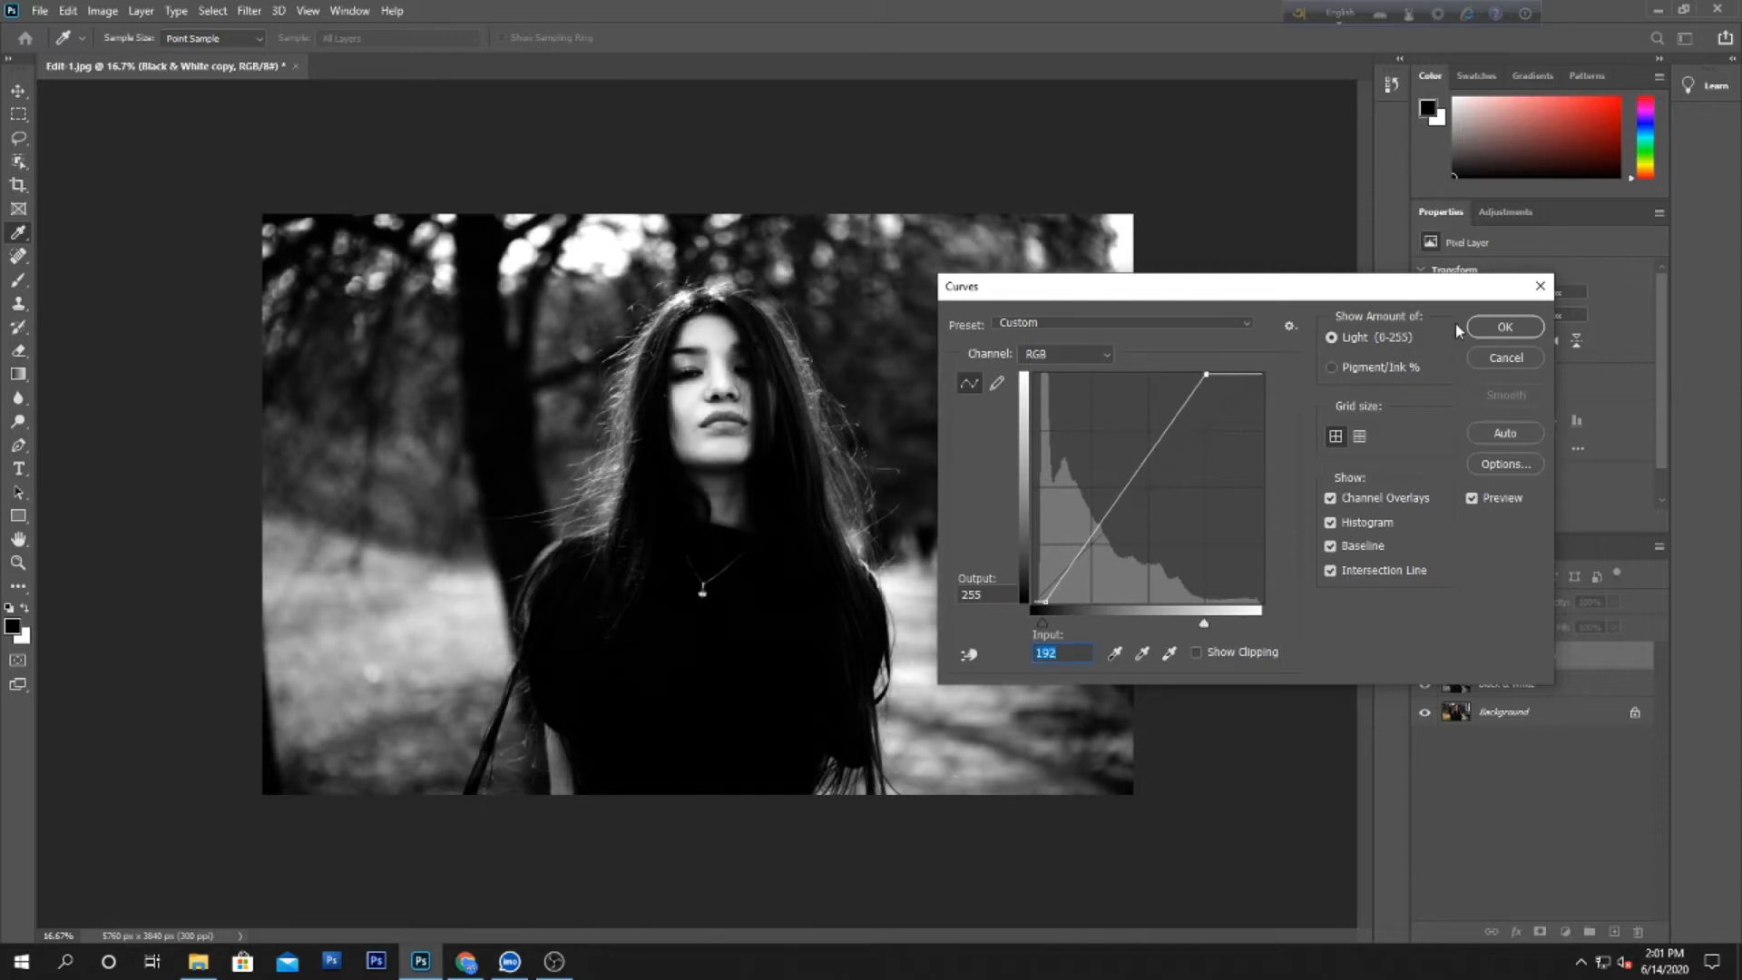
pyautogui.click(1502, 327)
# Step: Rename the Black & White copy layer as "Curves"
pyautogui.doubleClick(1520, 655)
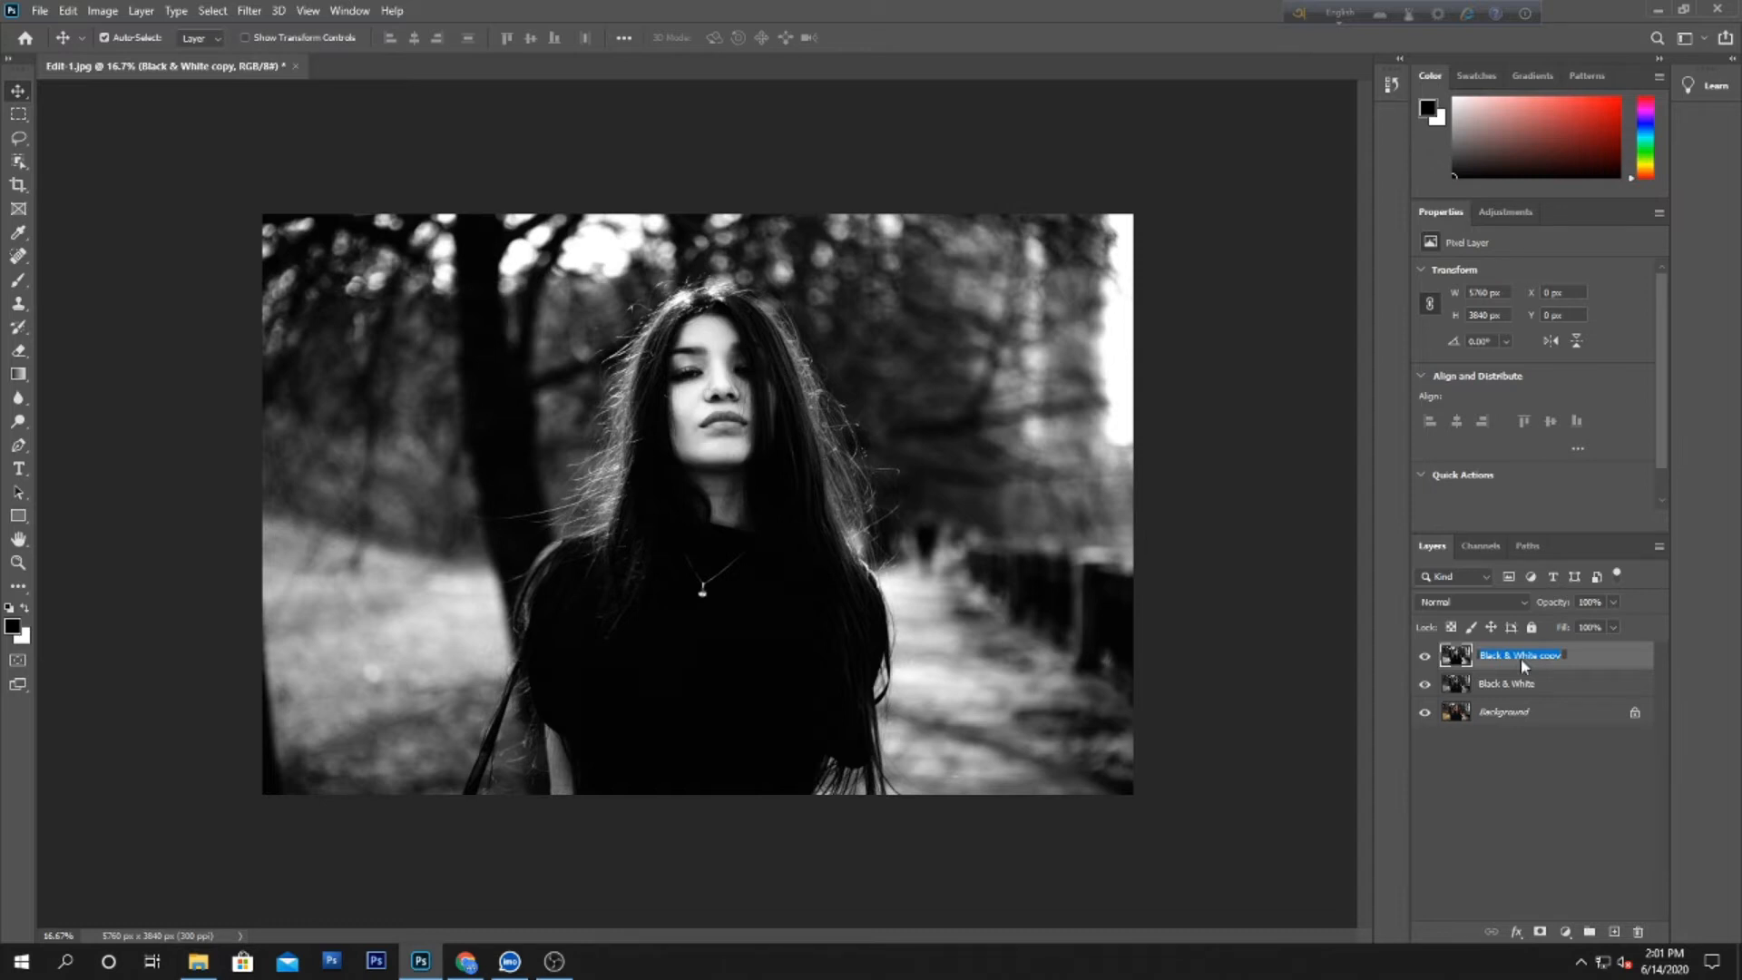
pyautogui.write('Curves')
pyautogui.press('Return')
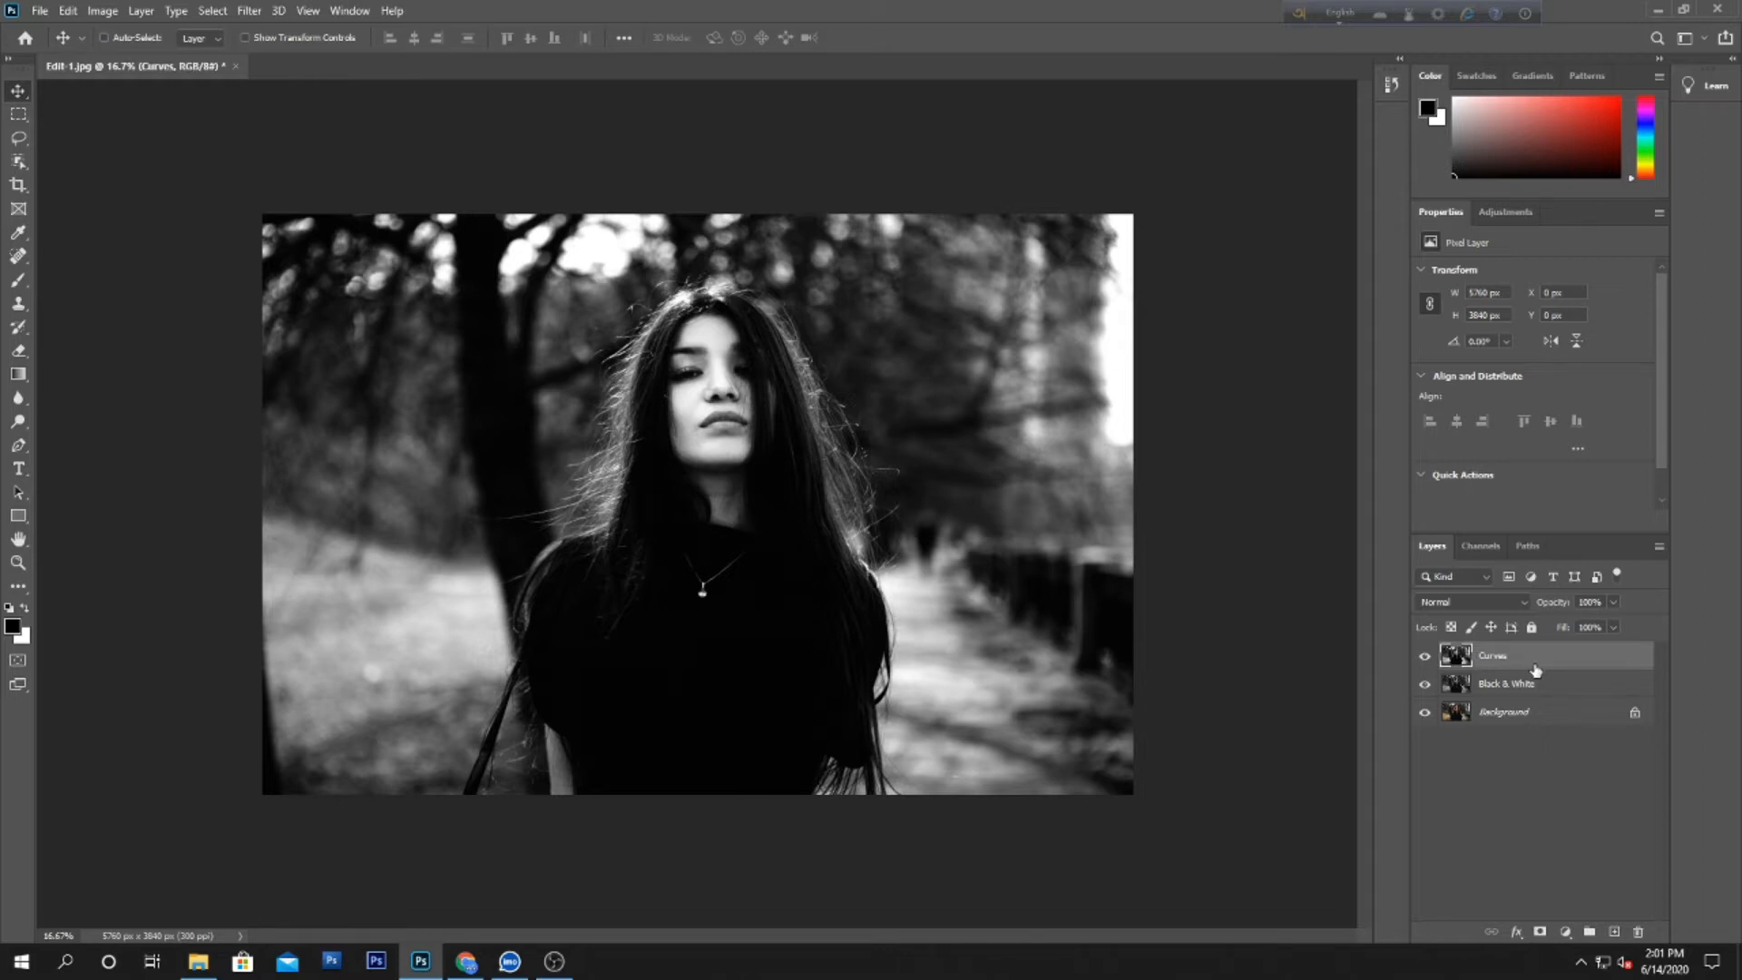
# Step: Duplicate the Curves layer and apply the Watercolor filter to the copy with Brush Detail 7, Shadow Intensity 0 and Texture 1
pyautogui.hotkey('ctrl', 'j')
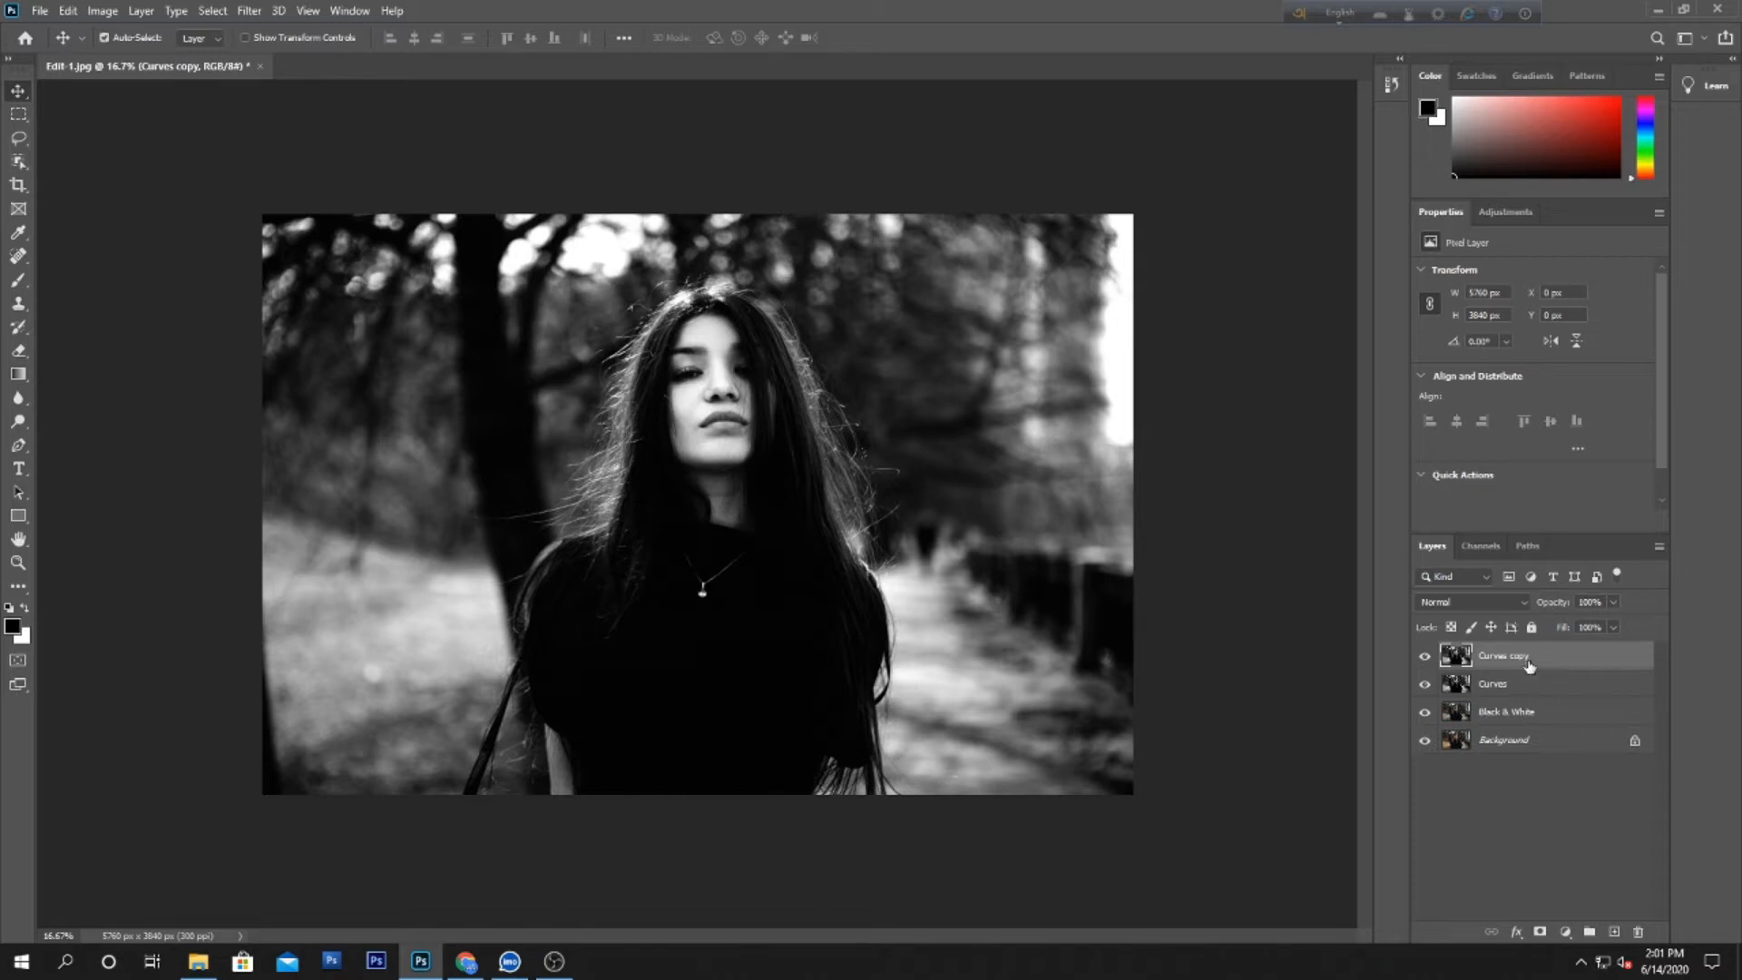
pyautogui.click(248, 11)
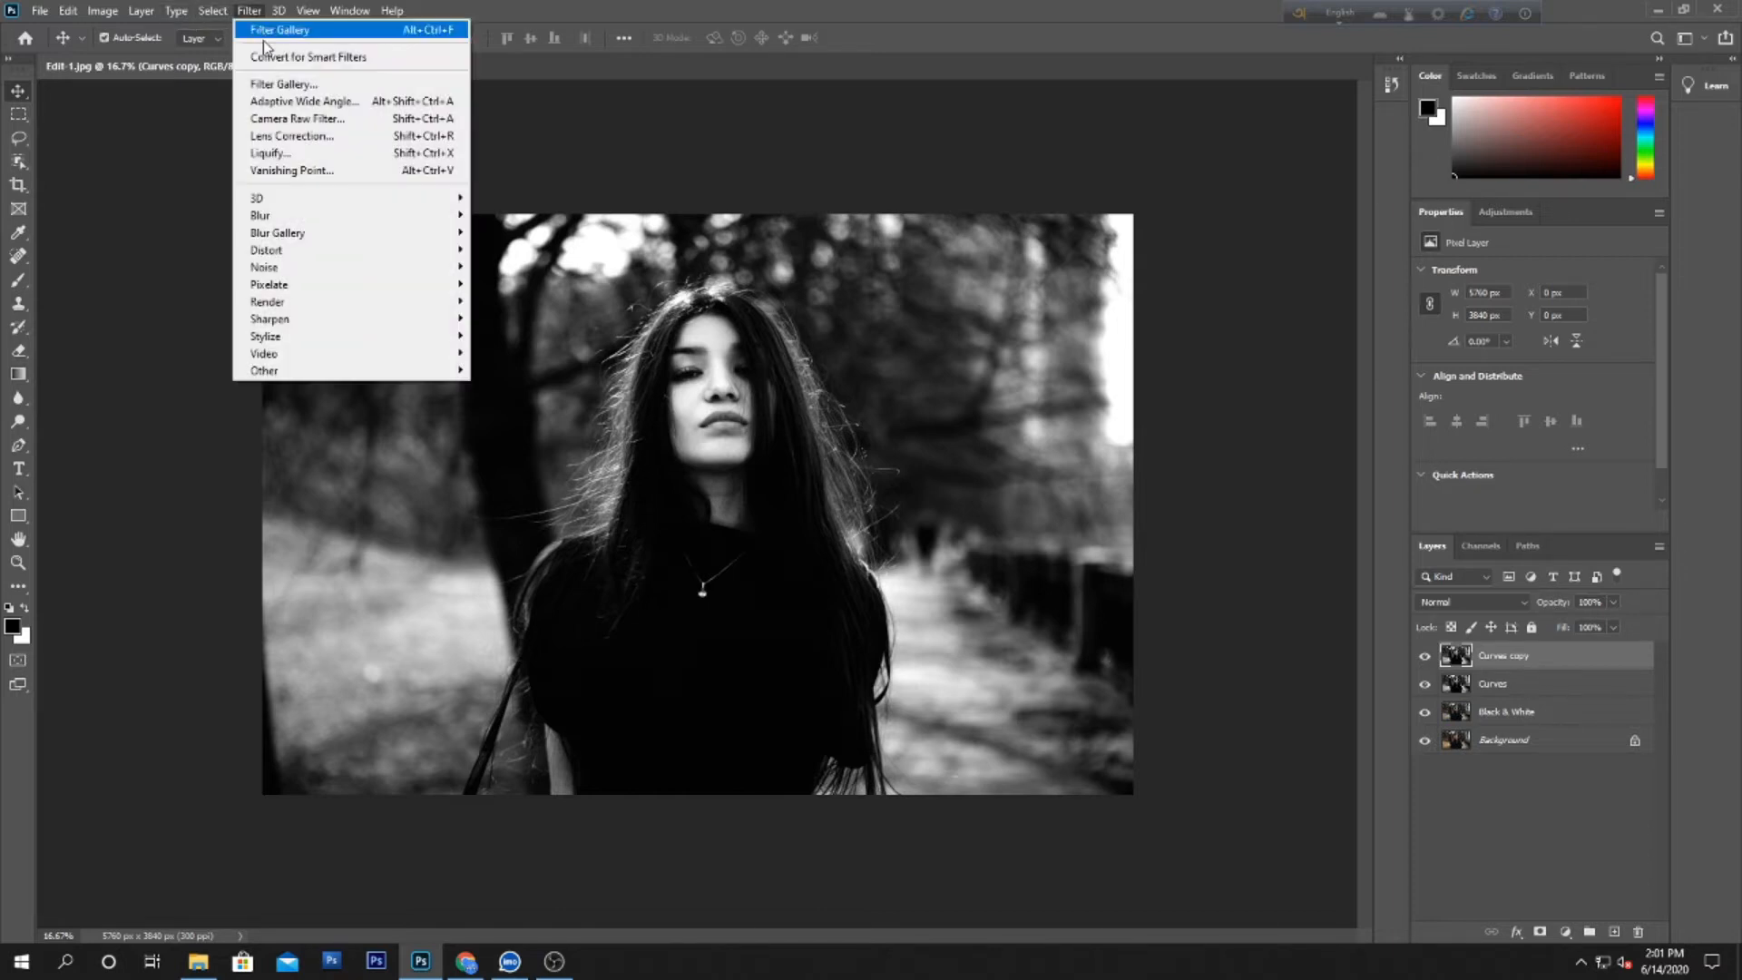
pyautogui.click(283, 86)
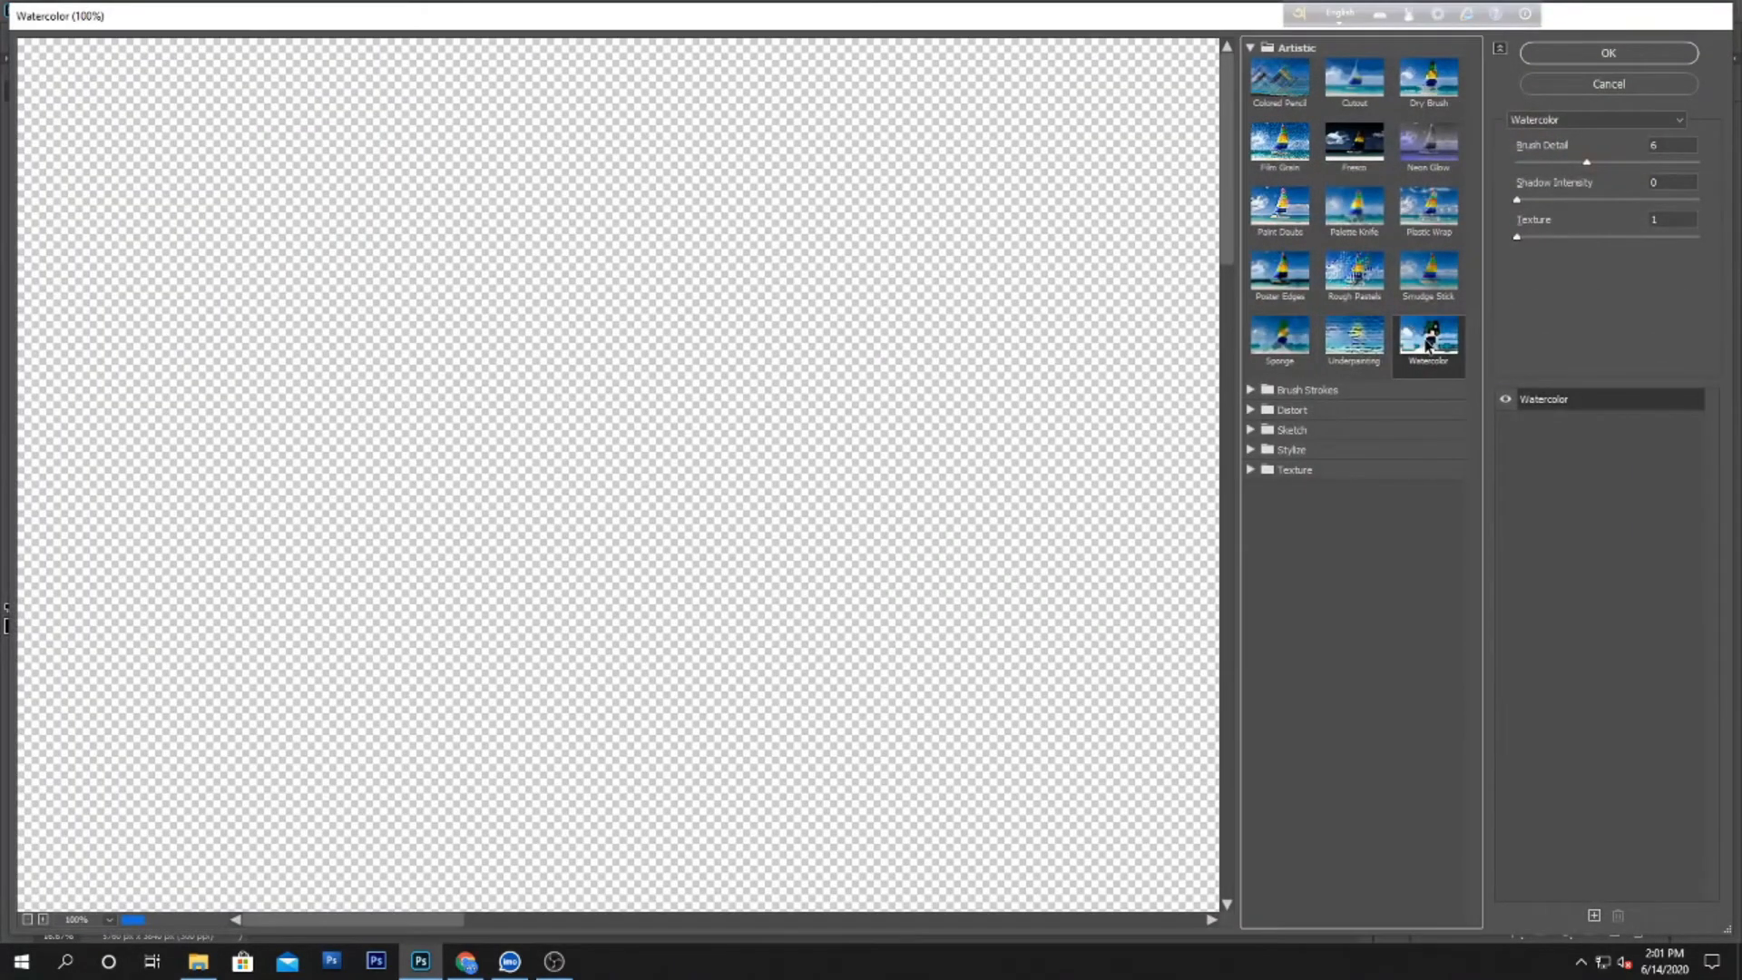
pyautogui.hotkey('ctrl', '-')
pyautogui.hotkey('ctrl', '-')
pyautogui.hotkey('ctrl', '-')
pyautogui.hotkey('ctrl', '-')
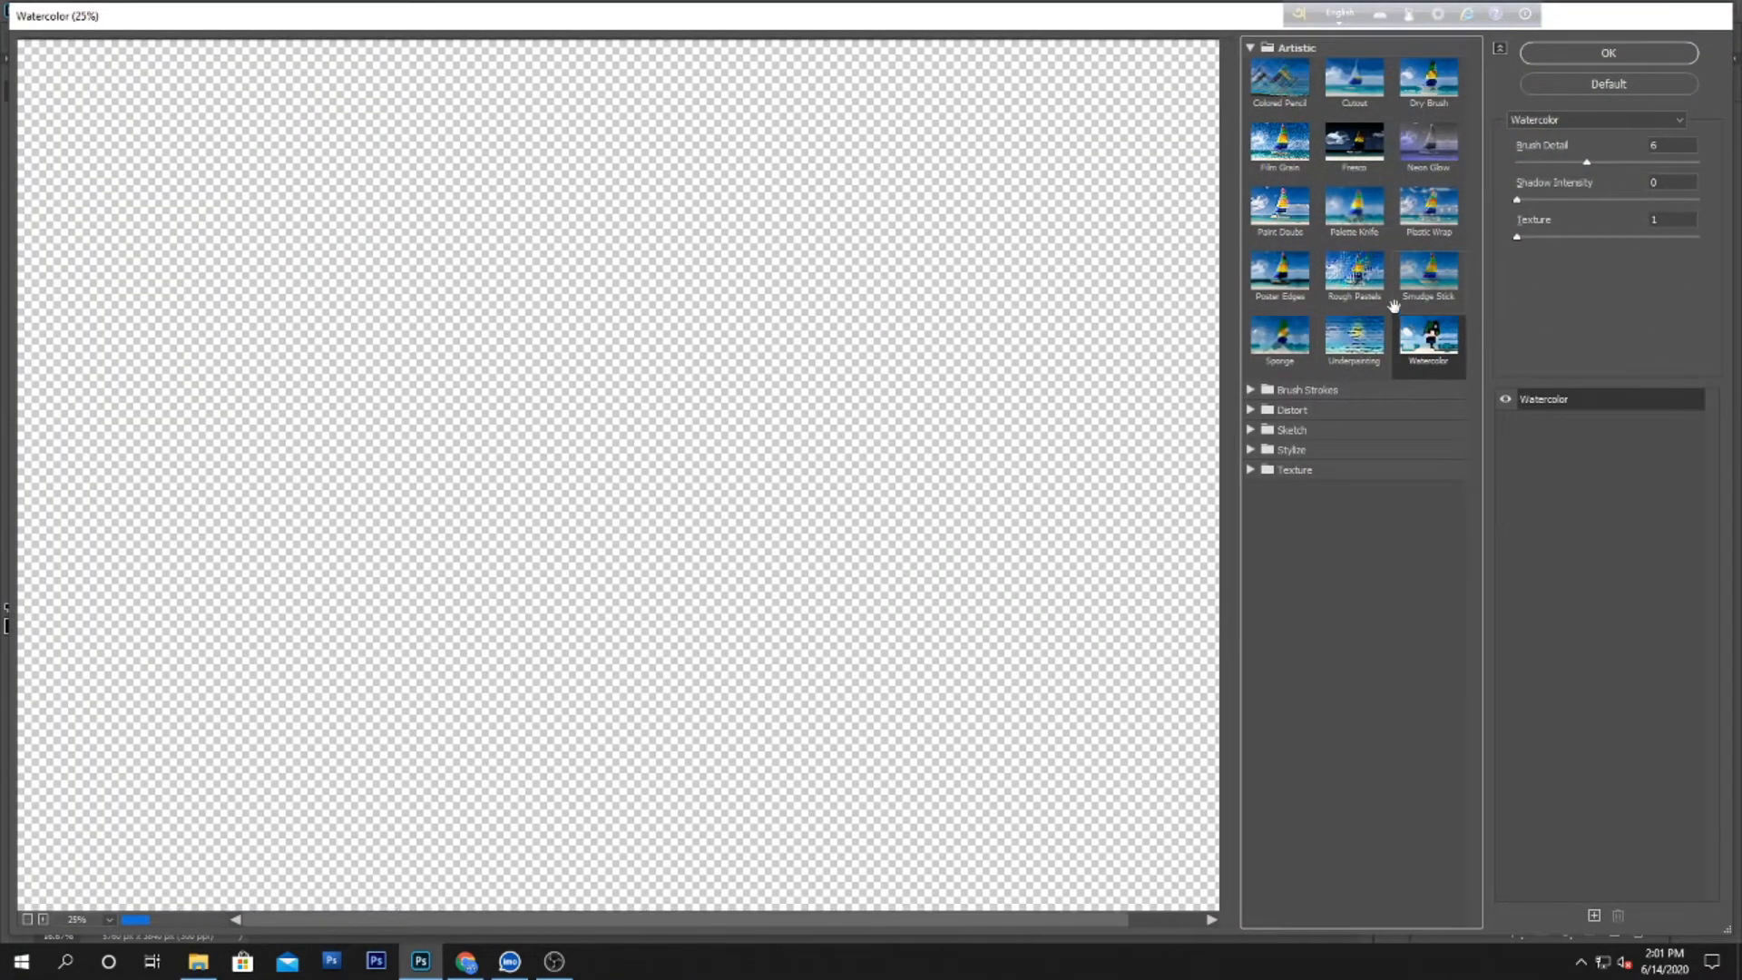
pyautogui.click(1656, 147)
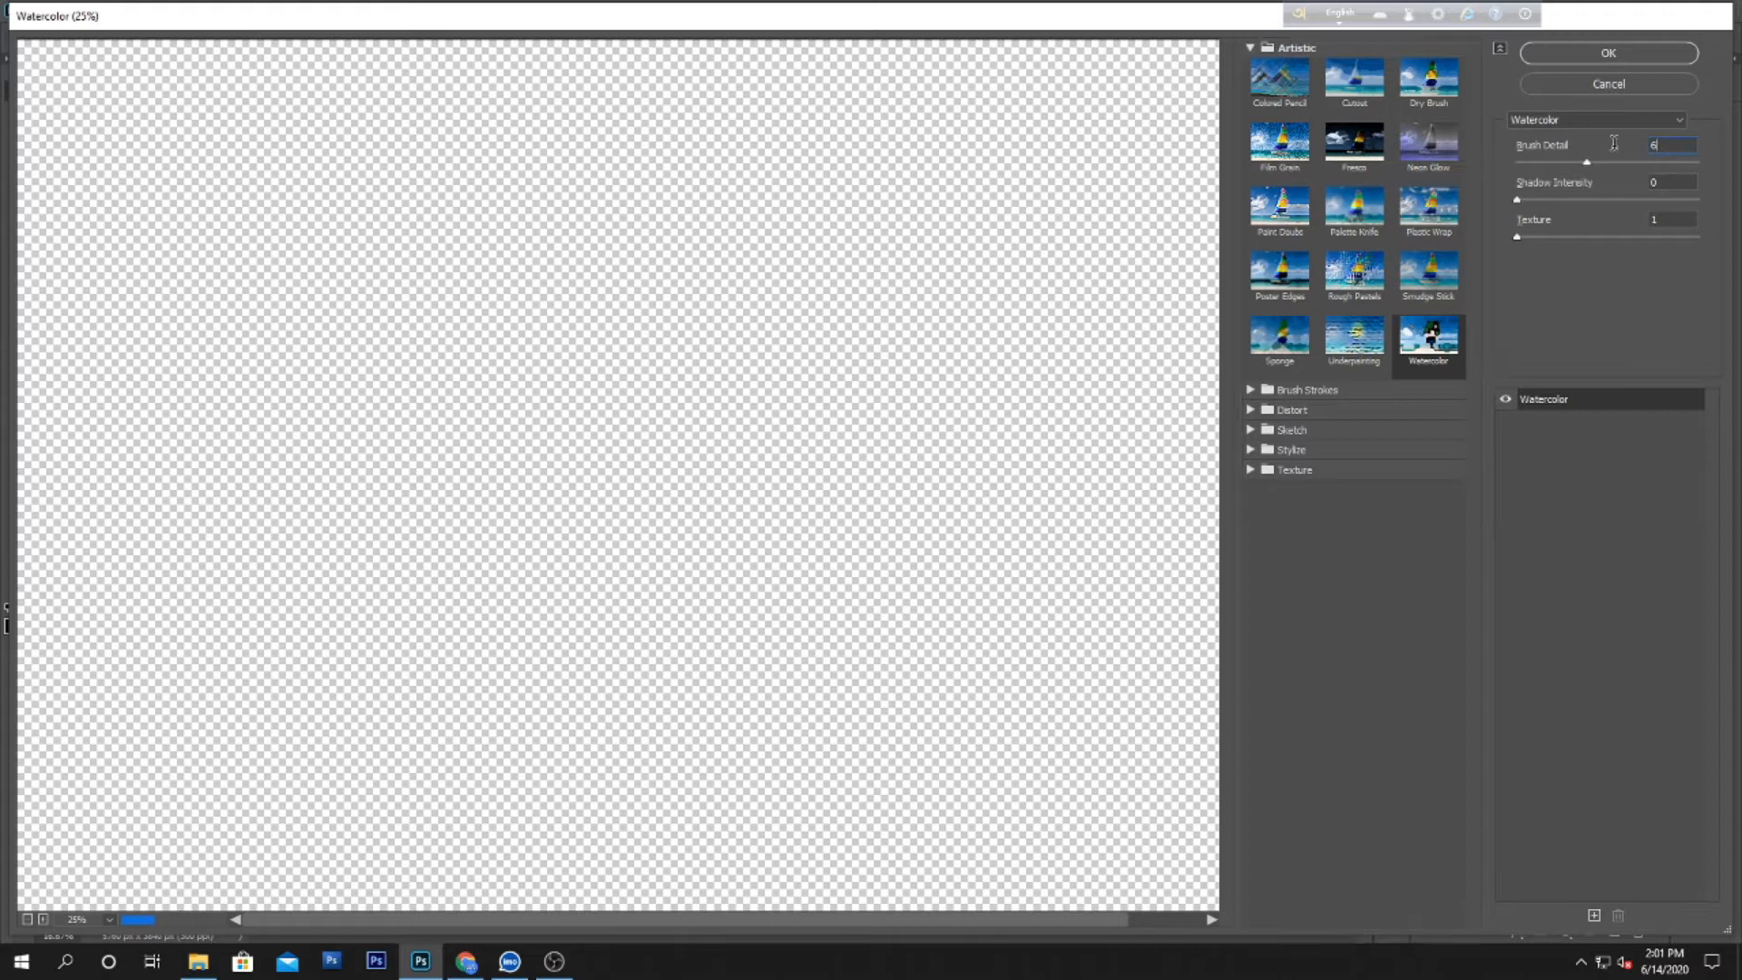
pyautogui.write('7')
pyautogui.press('Tab')
pyautogui.hotkey('ctrl', '-')
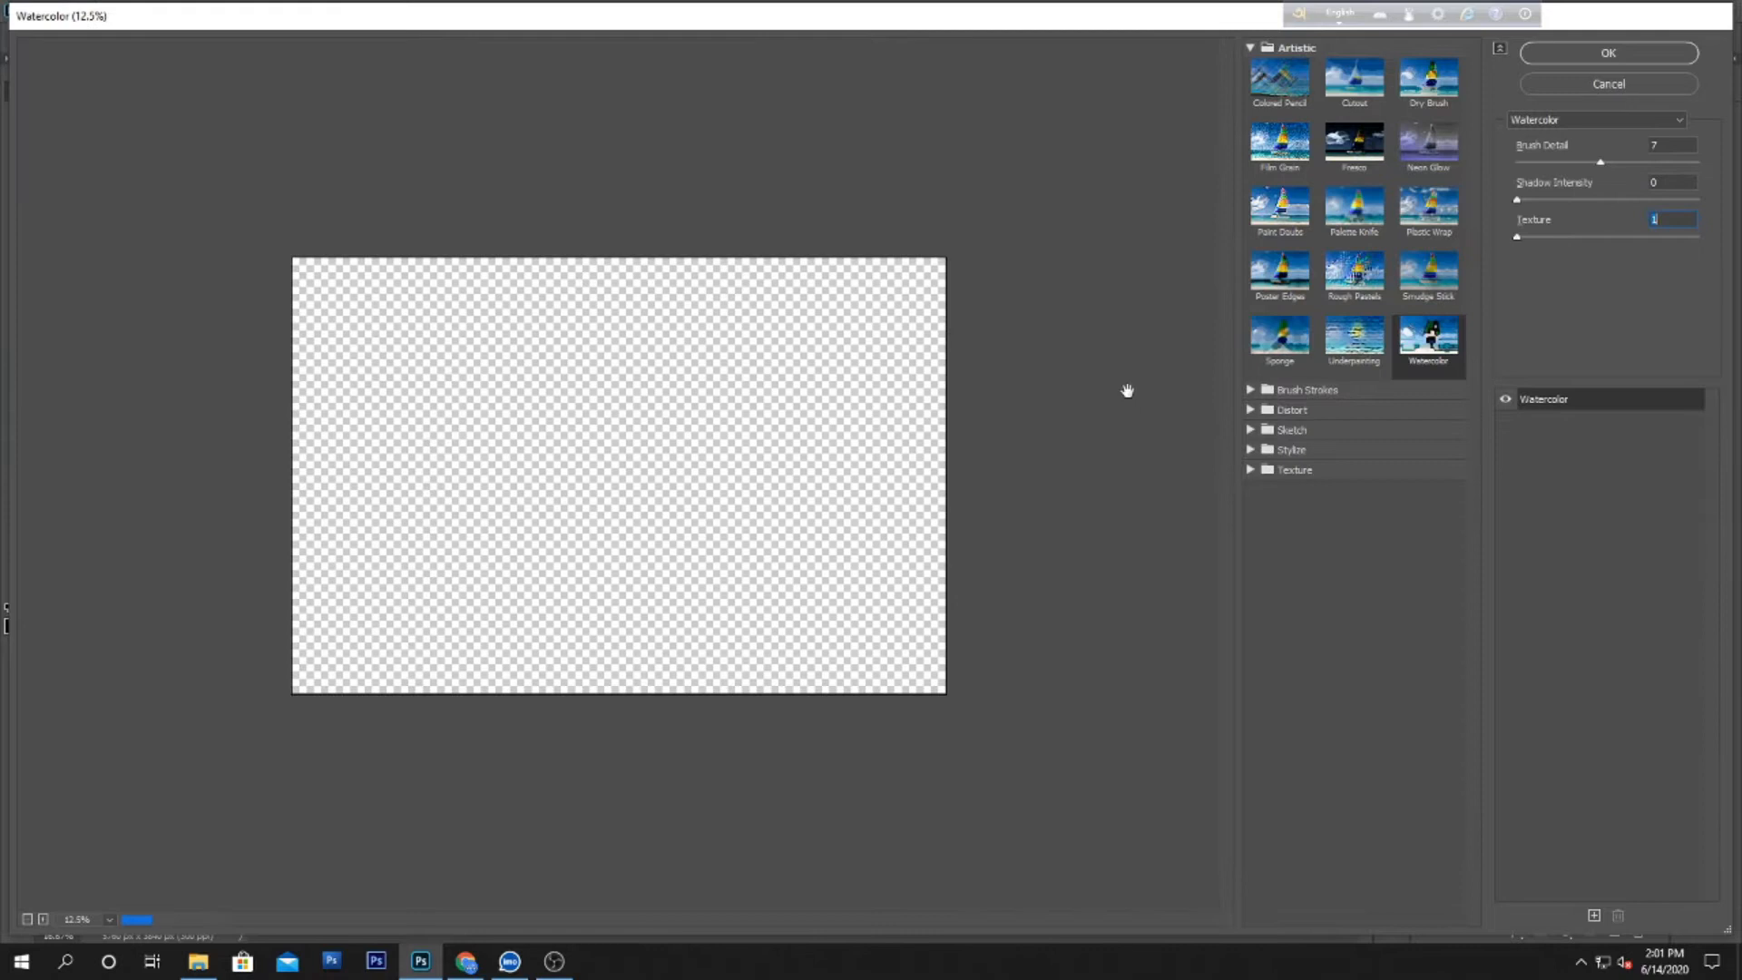
pyautogui.click(1607, 53)
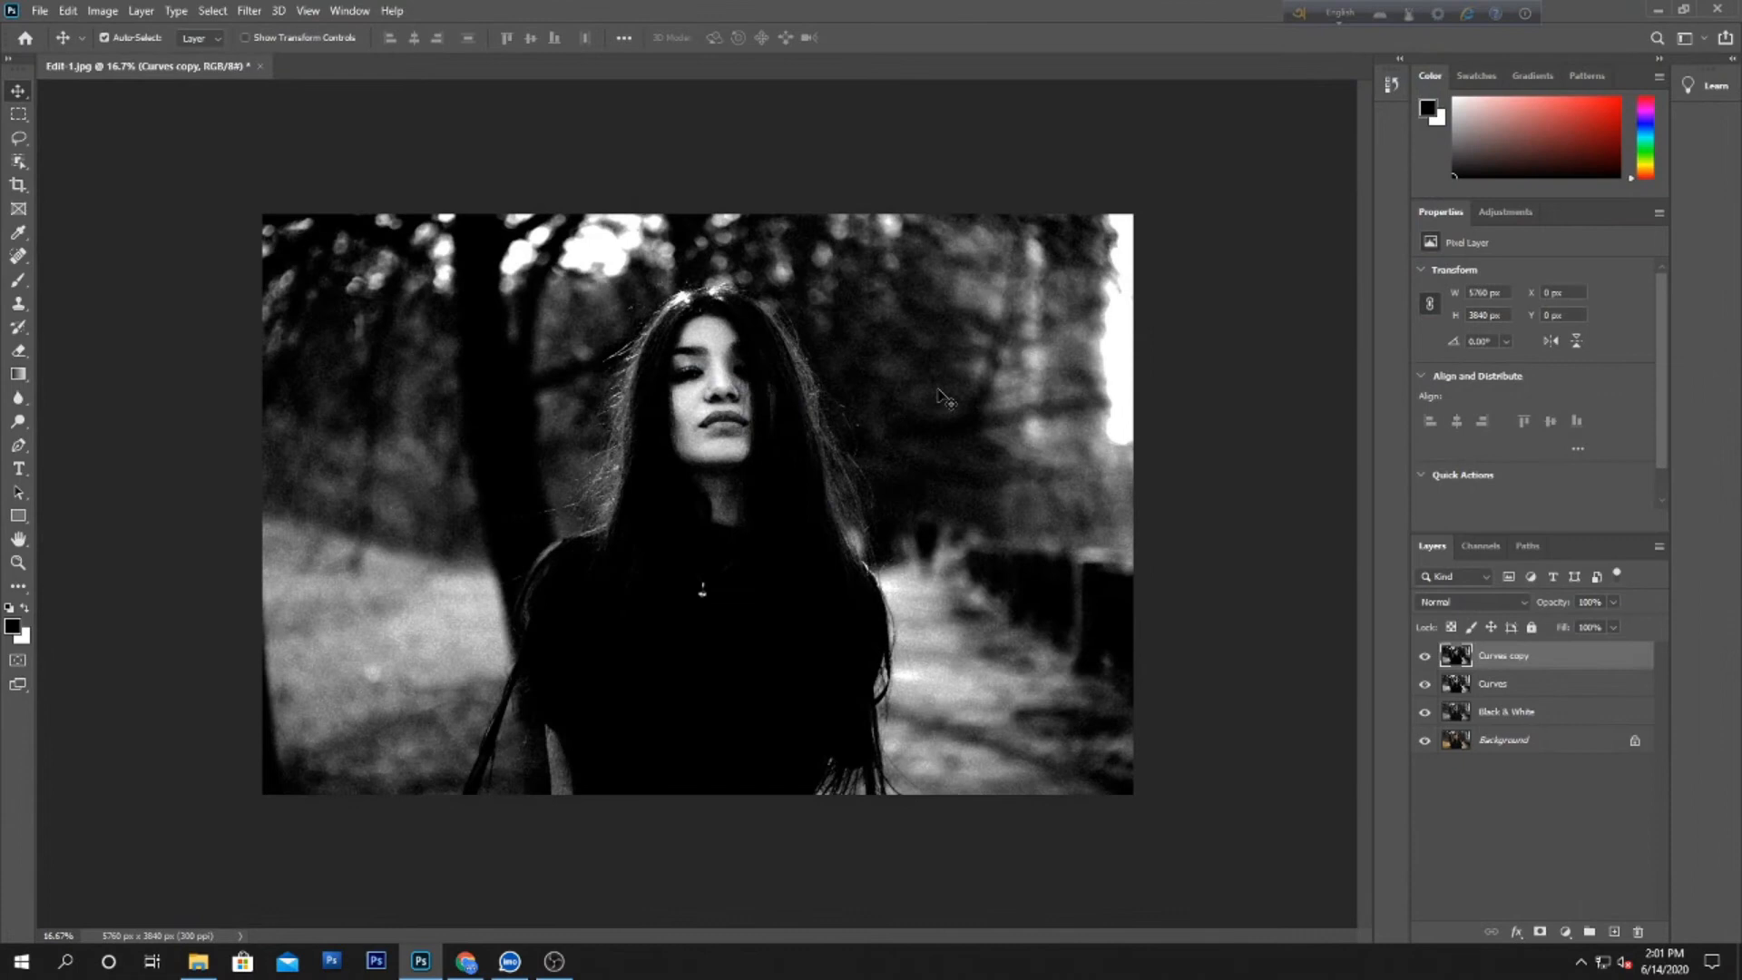
# Step: Rename the Curves copy layer as "Filter Gallery"
pyautogui.doubleClick(1506, 655)
pyautogui.write('Filter Gr')
pyautogui.write('llery')
pyautogui.press('Return')
# Step: Open the ink texture image ink-2229457 from the Desktop folder
pyautogui.click(41, 11)
pyautogui.click(57, 46)
pyautogui.click(324, 227)
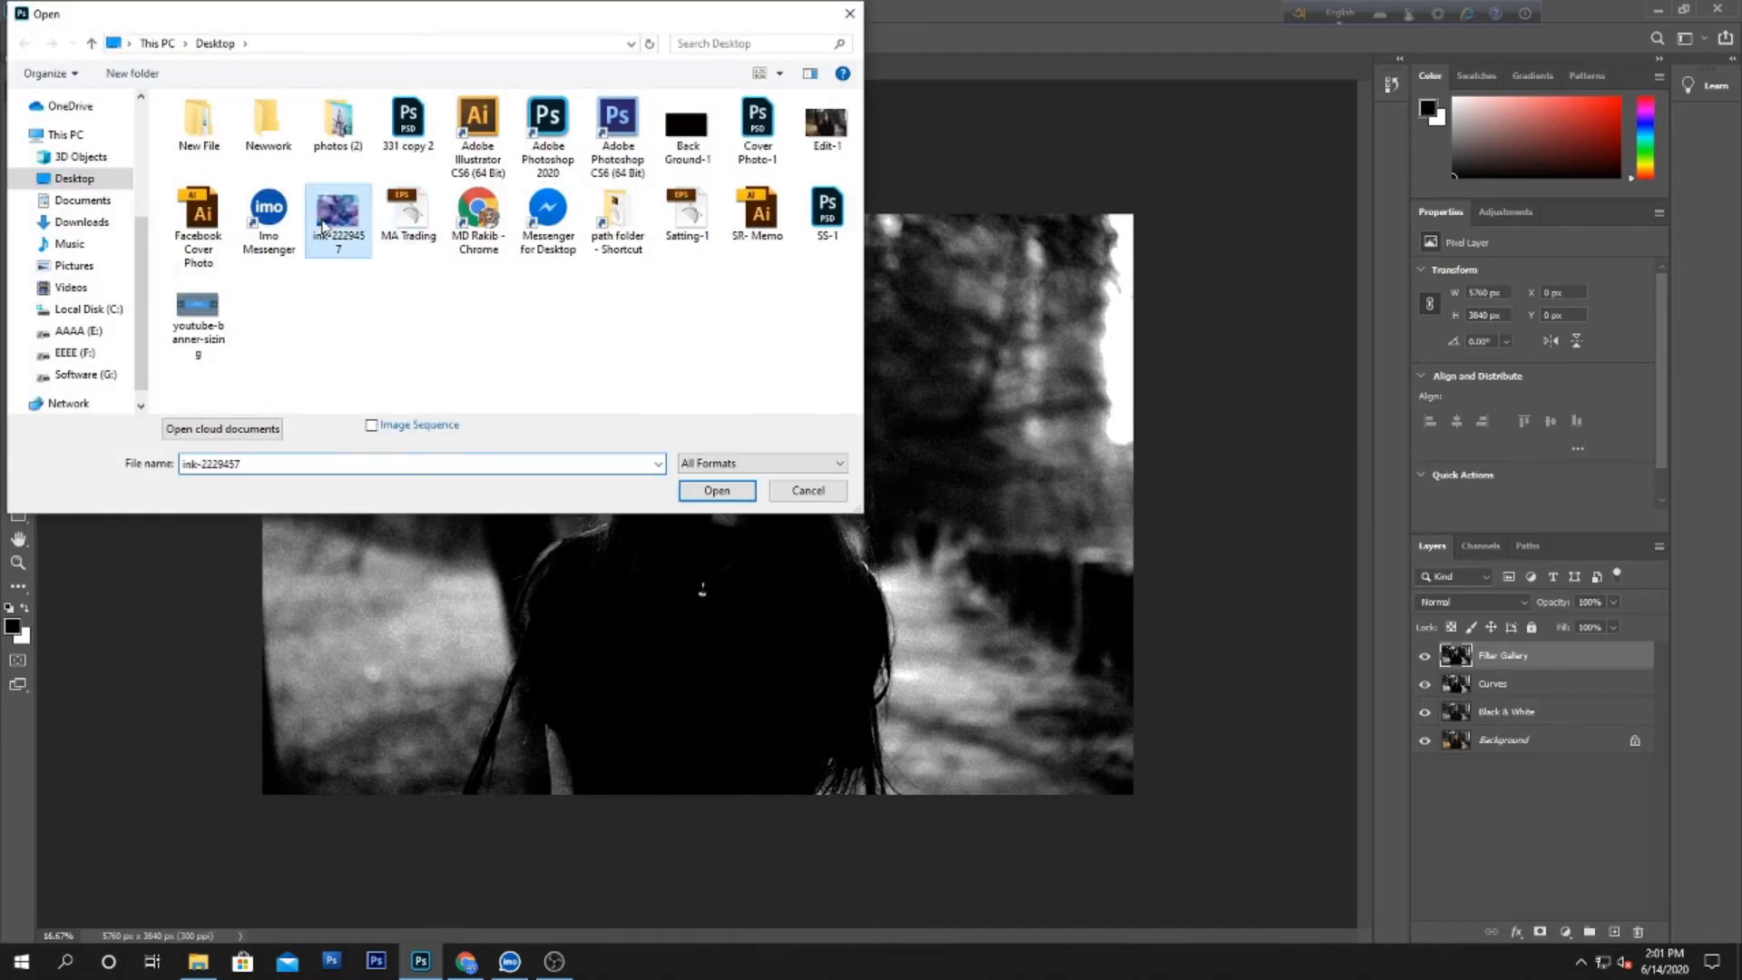
pyautogui.doubleClick(324, 227)
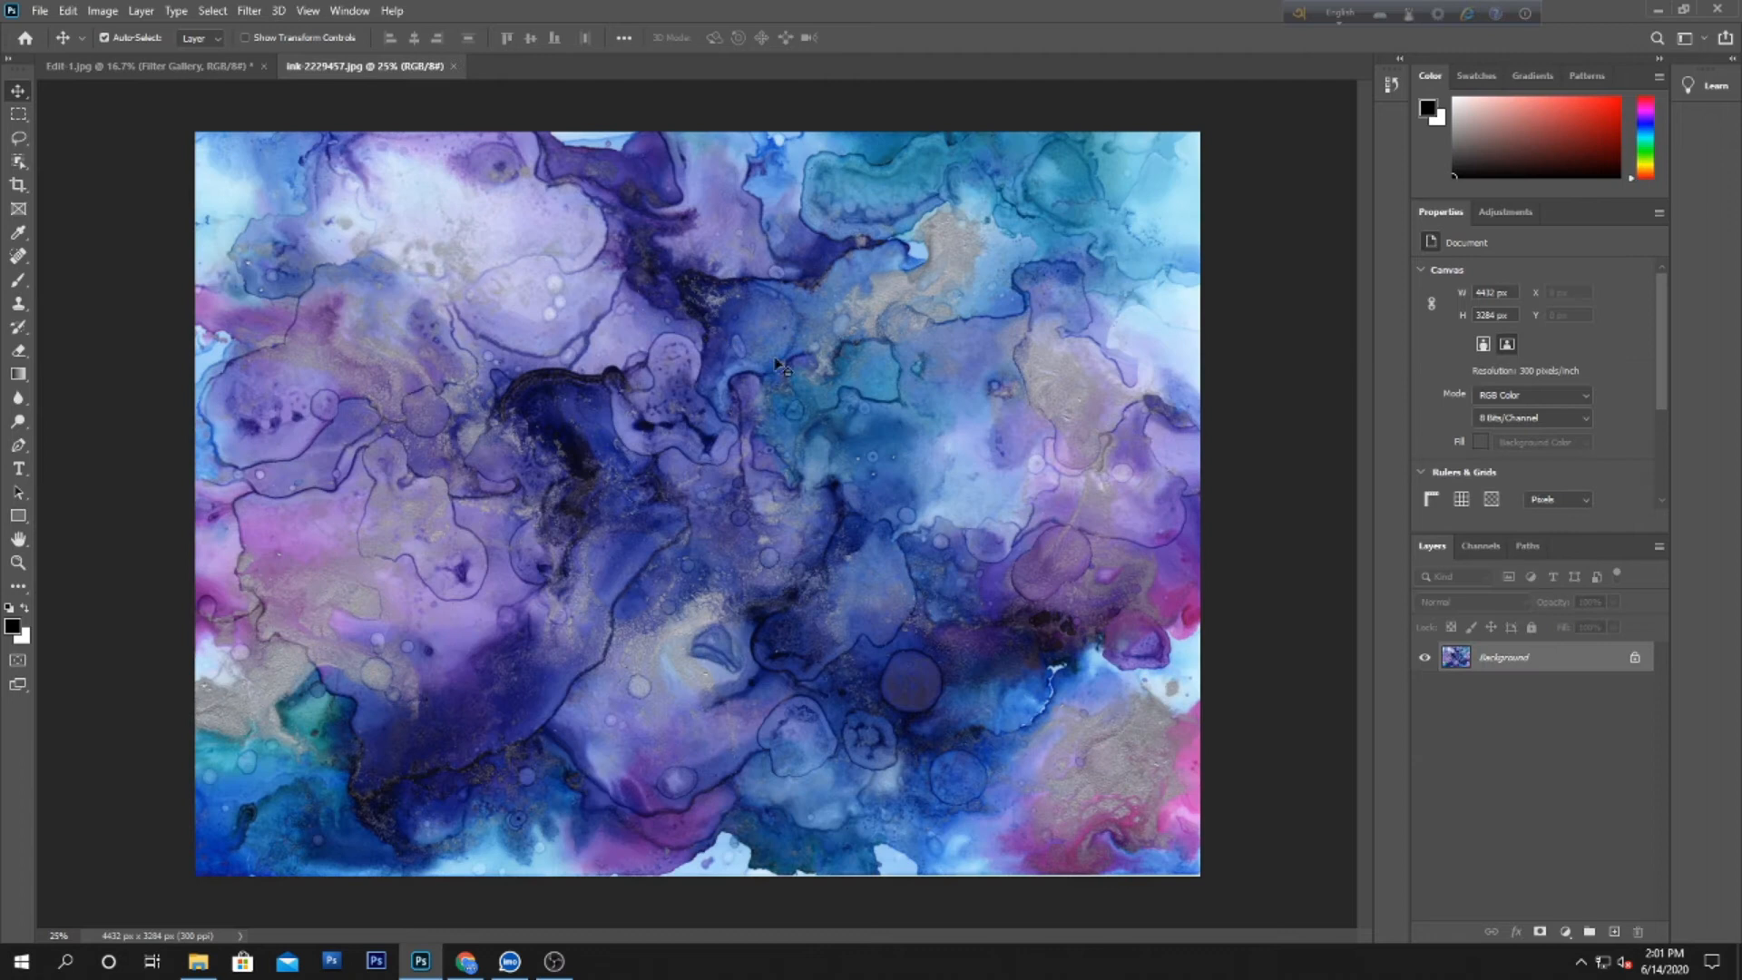
# Step: Move the ink texture into the Edit-1 document and stretch it over the whole canvas, about 5760 x 3926 px
pyautogui.moveTo(599, 327)
pyautogui.mouseDown()
pyautogui.moveTo(218, 77)
pyautogui.moveTo(171, 77)
pyautogui.moveTo(568, 391)
pyautogui.moveTo(632, 487)
pyautogui.moveTo(554, 432)
pyautogui.mouseUp()
pyautogui.hotkey('ctrl', 't')
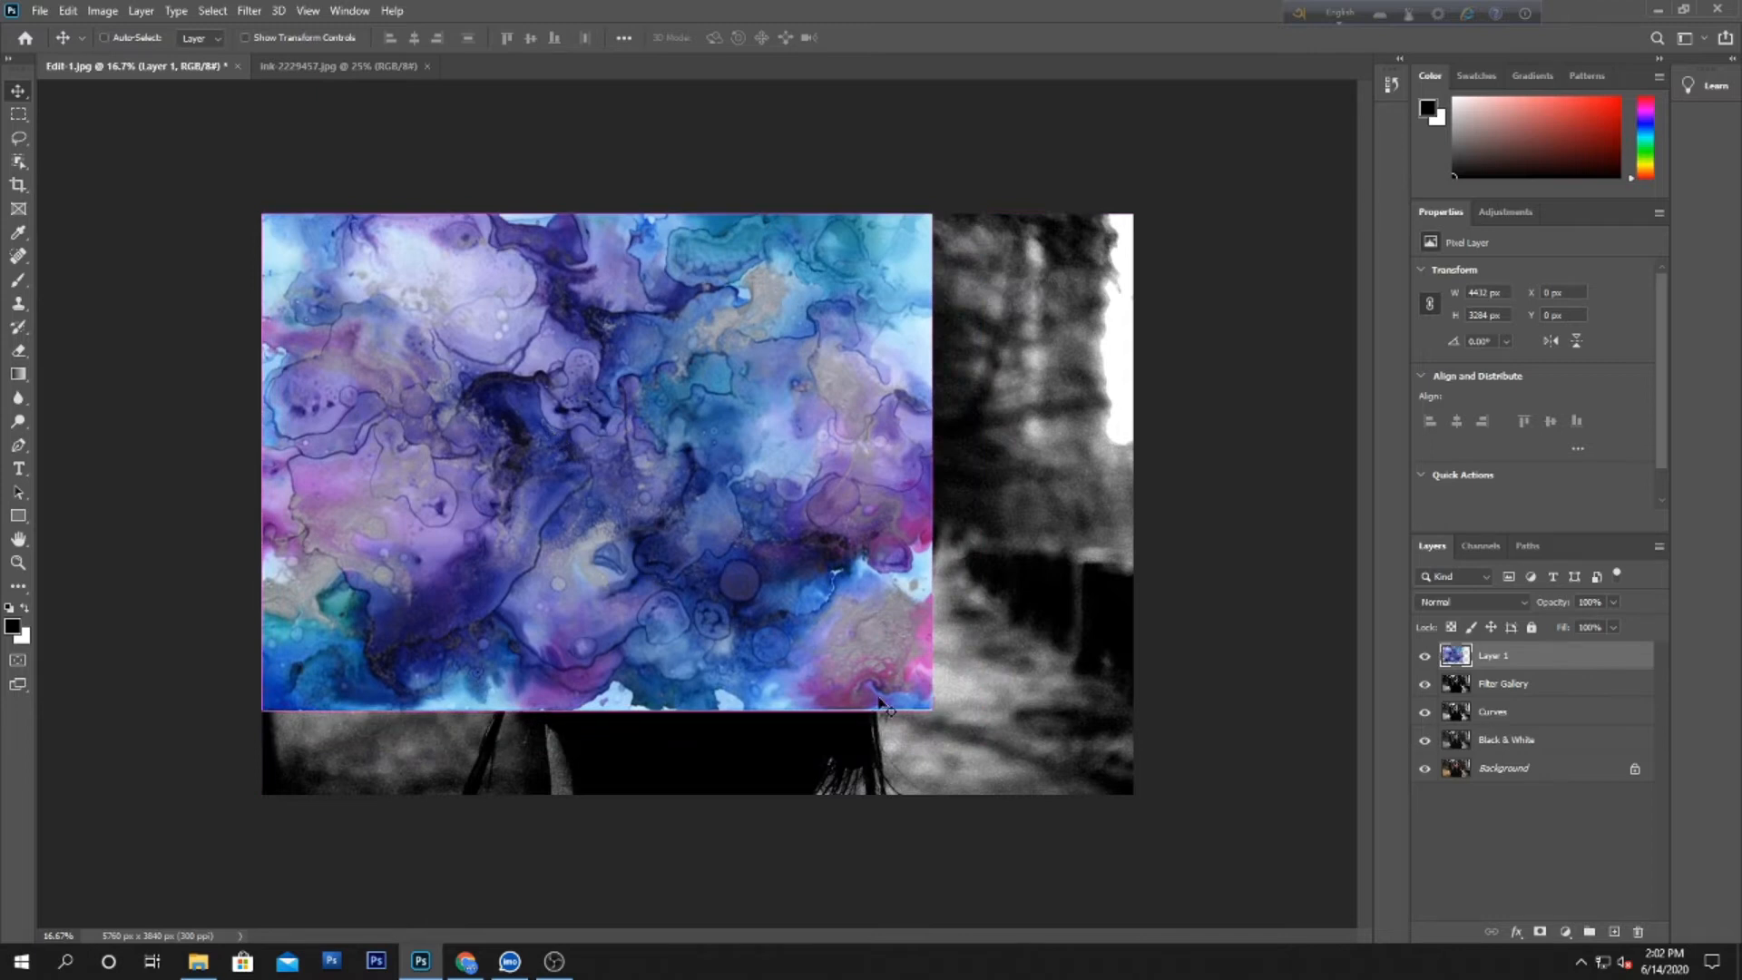
pyautogui.moveTo(930, 711); pyautogui.dragTo(1134, 808)
pyautogui.press('Return')
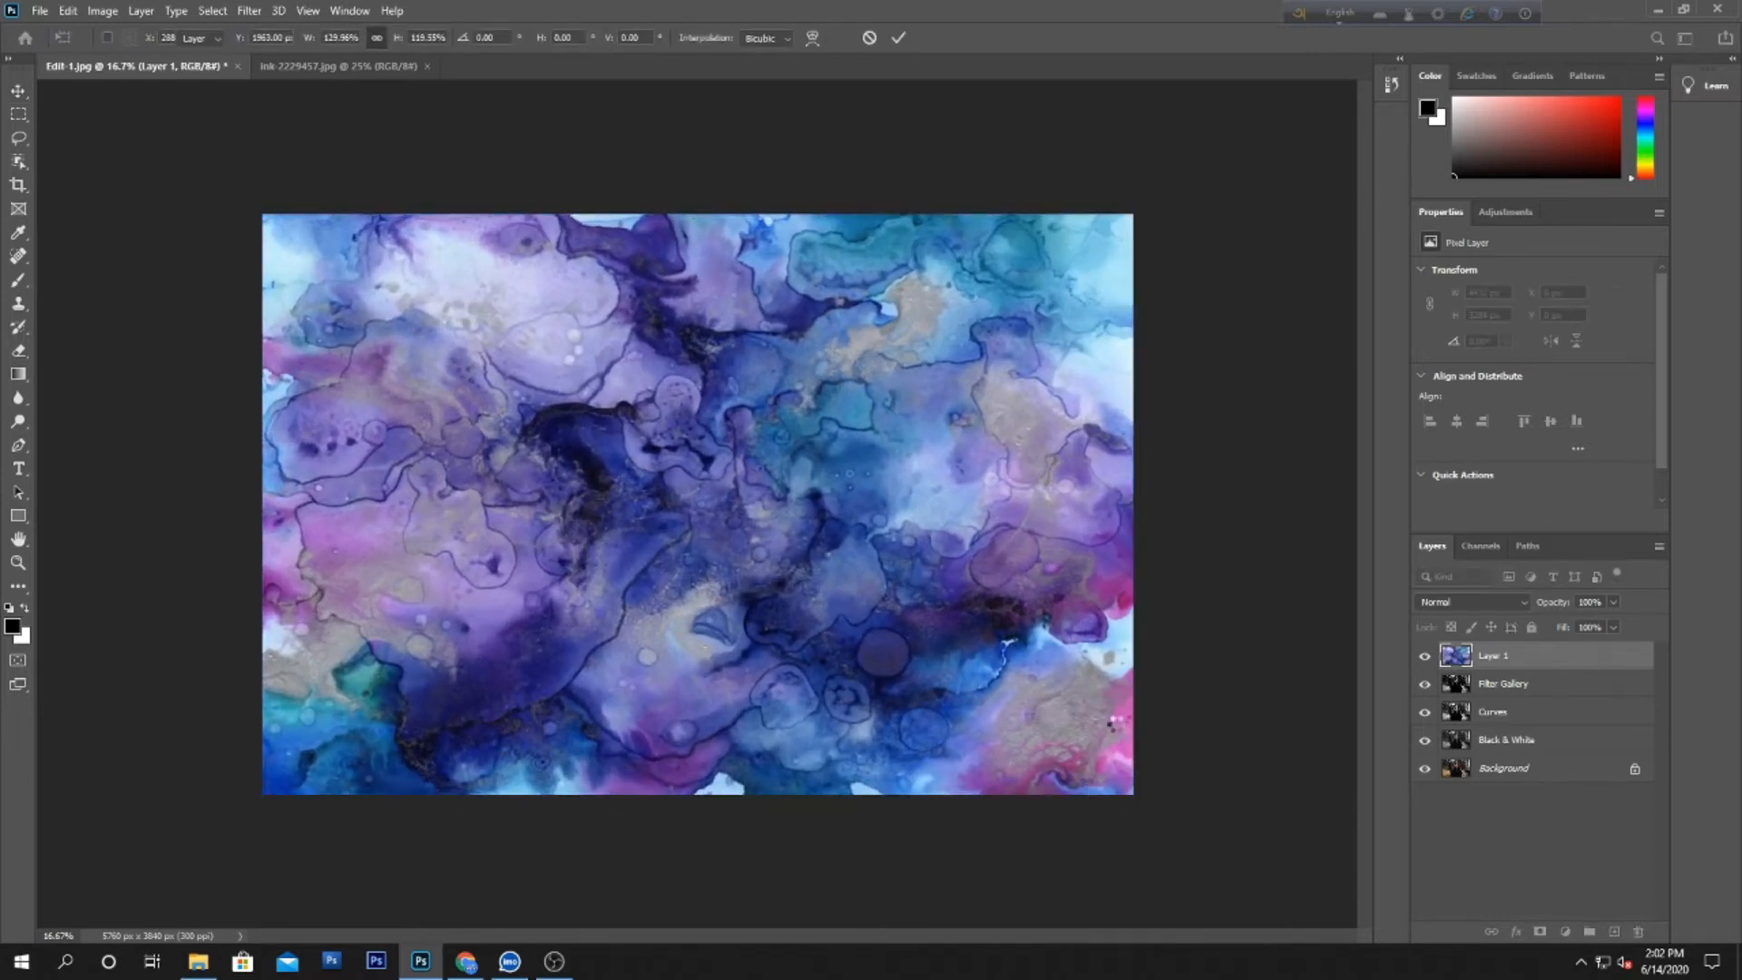
# Step: Rename the ink texture layer as "Watercolor"
pyautogui.doubleClick(1498, 656)
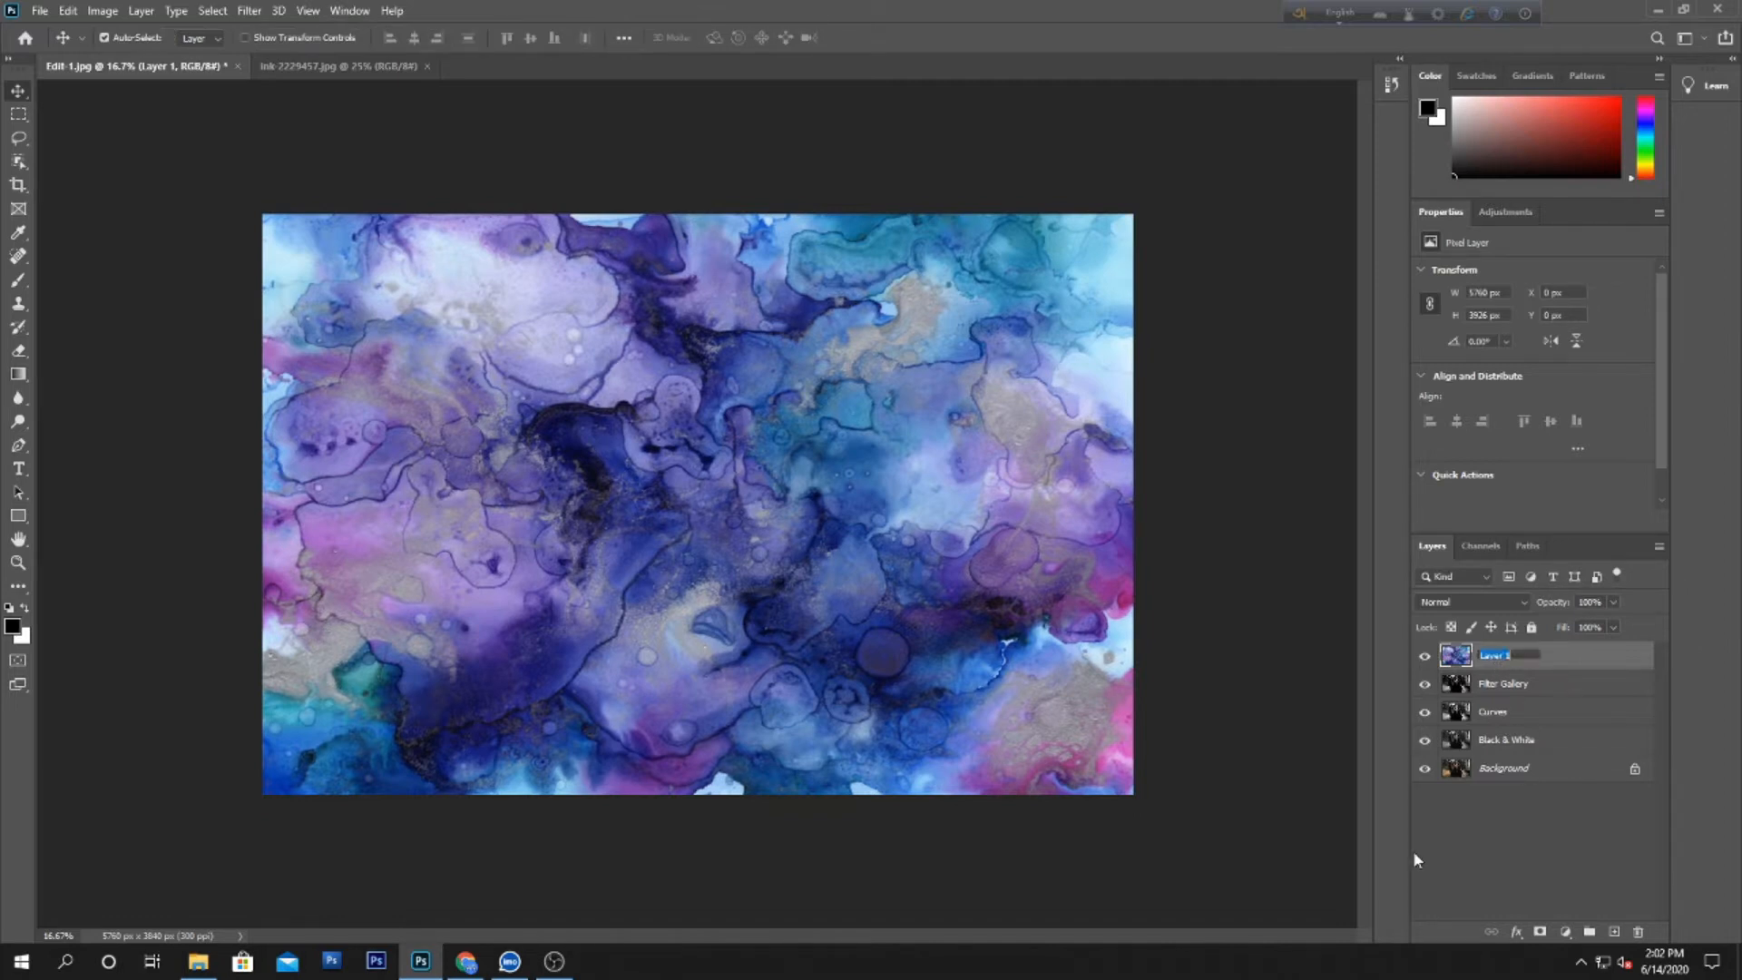
pyautogui.write('Watercolor')
pyautogui.press('Return')
# Step: Set the Watercolor layer's blend mode to Screen and its opacity to 90%
pyautogui.click(1502, 603)
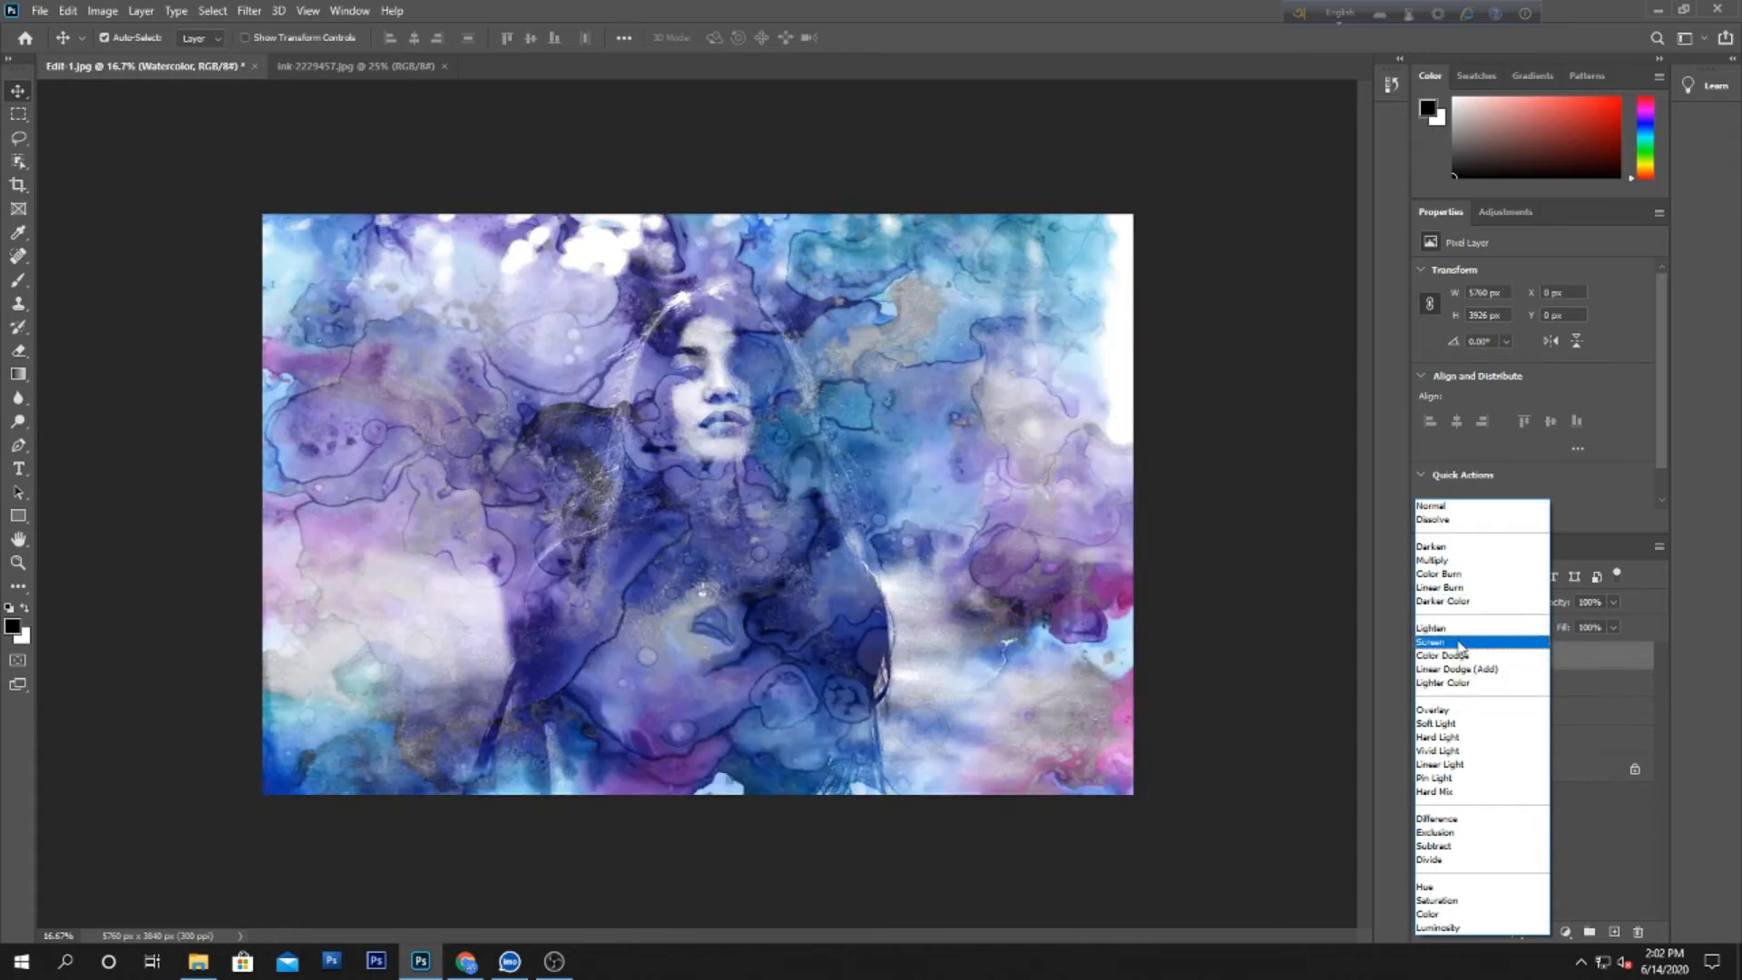
pyautogui.click(1459, 643)
pyautogui.click(1590, 602)
pyautogui.write('90')
pyautogui.press('Return')
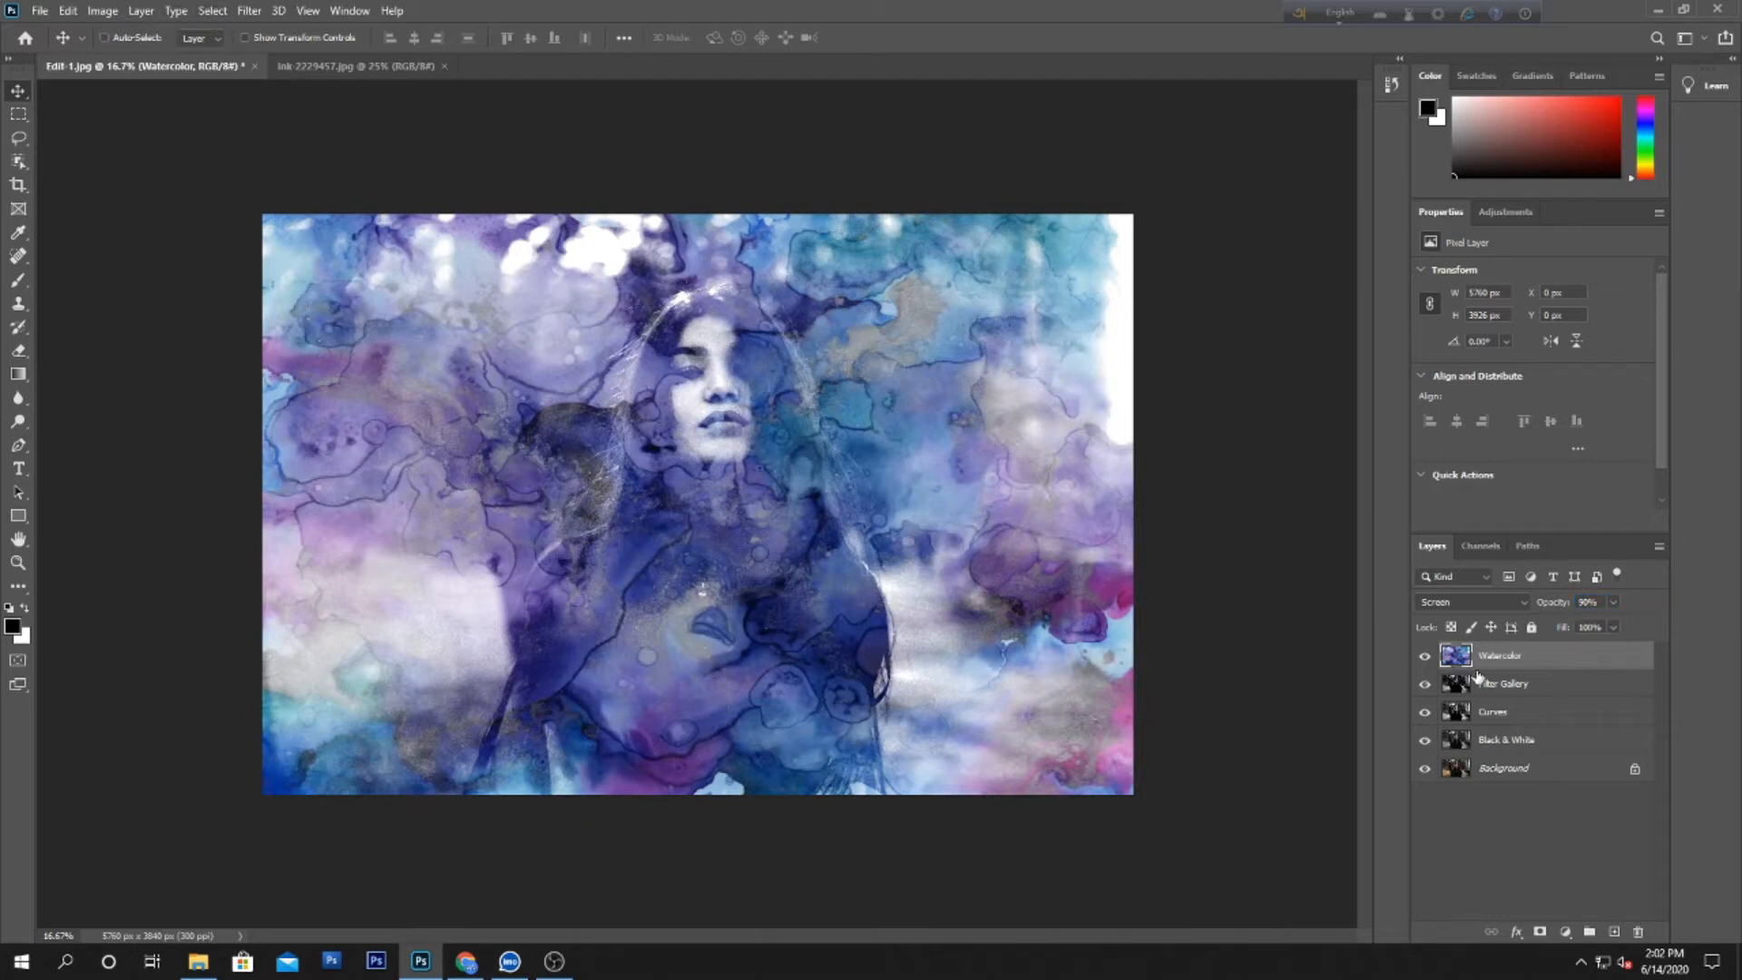
# Step: Stamp all visible layers into a new layer on top and name it "Ctrl+Shift+Alt+E"
pyautogui.hotkey('ctrl', 'alt', 'shift', 'e')
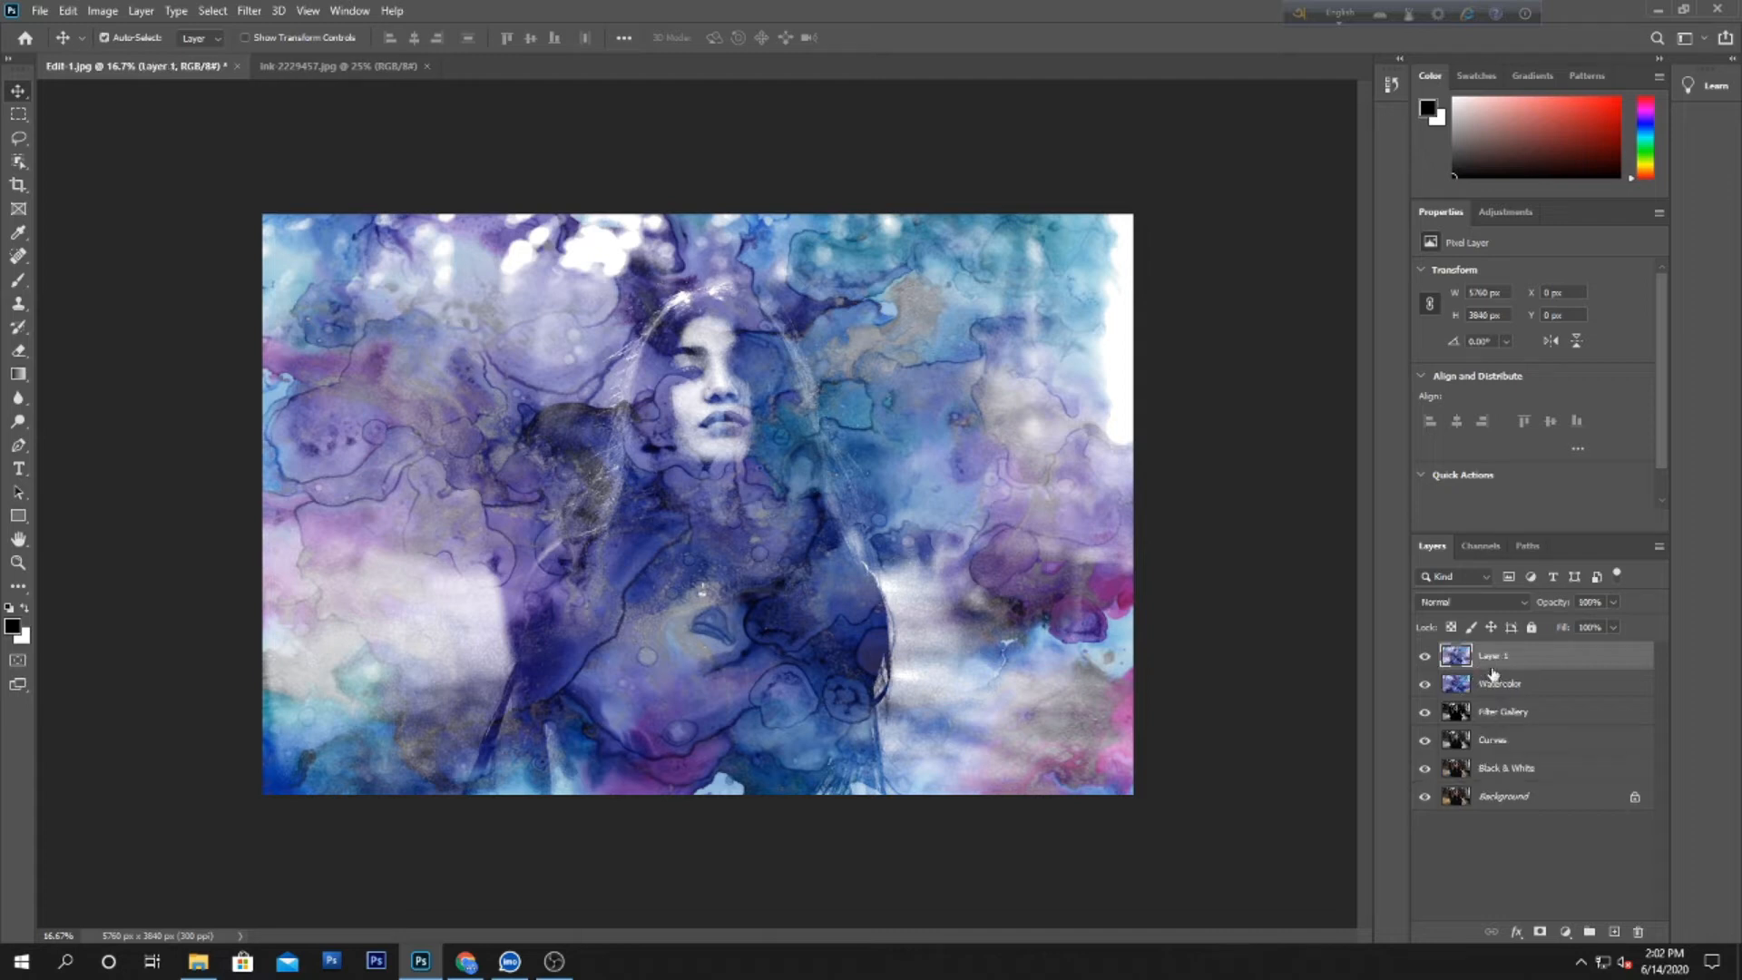
pyautogui.doubleClick(1492, 656)
pyautogui.write('C')
pyautogui.write('o')
pyautogui.write('rl+Shif')
pyautogui.write('t')
pyautogui.write('+Alt')
pyautogui.write('+E')
pyautogui.press('Return')
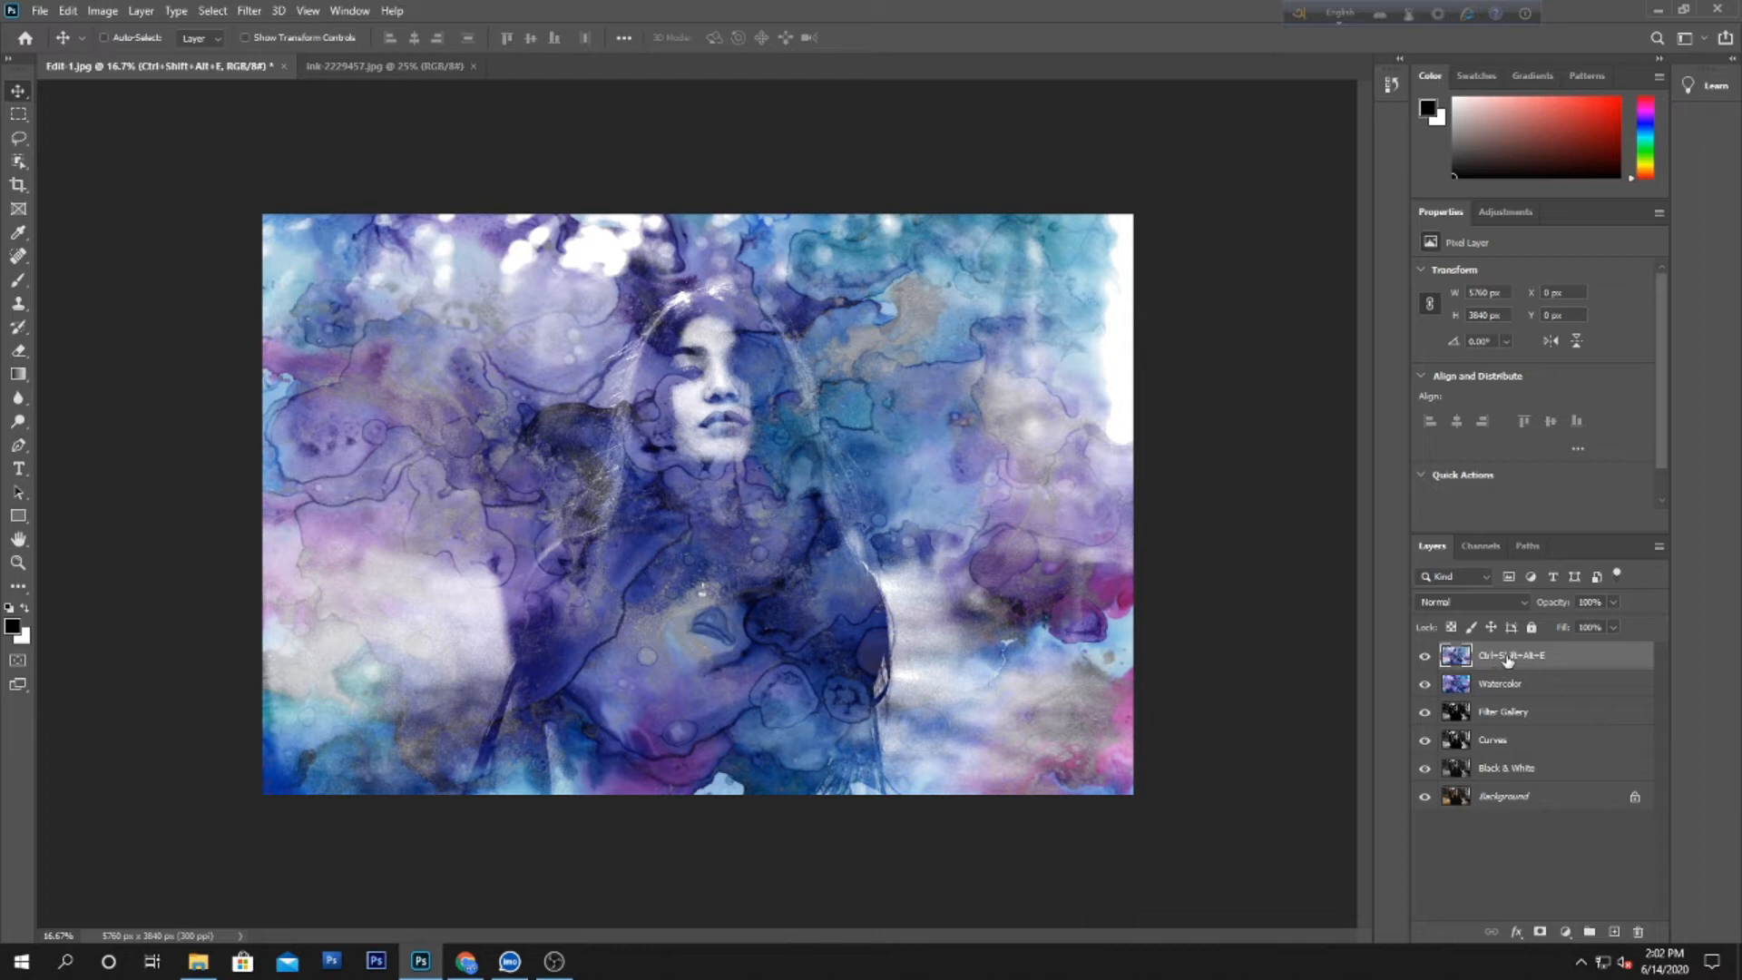
# Step: Duplicate the stamped top layer and apply an Oil Paint filter with Stylization 8, Cleanliness 6, Scale 5 and Bristle Detail 5
pyautogui.hotkey('ctrl', 'j')
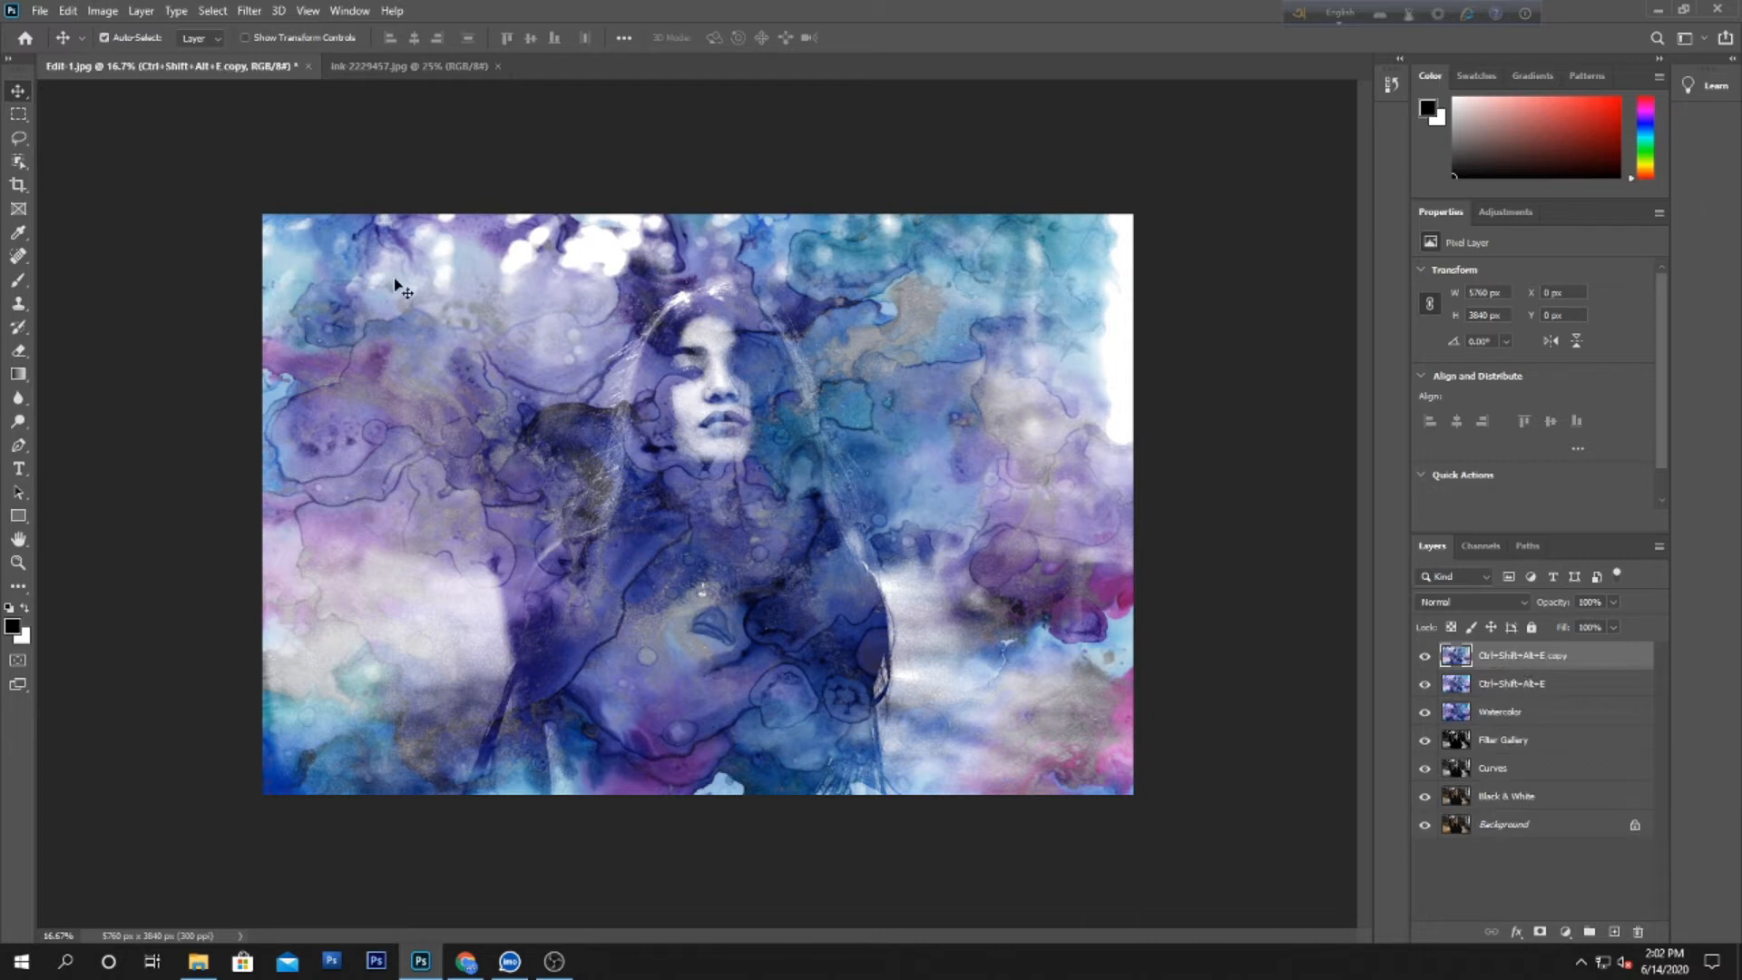
pyautogui.click(245, 13)
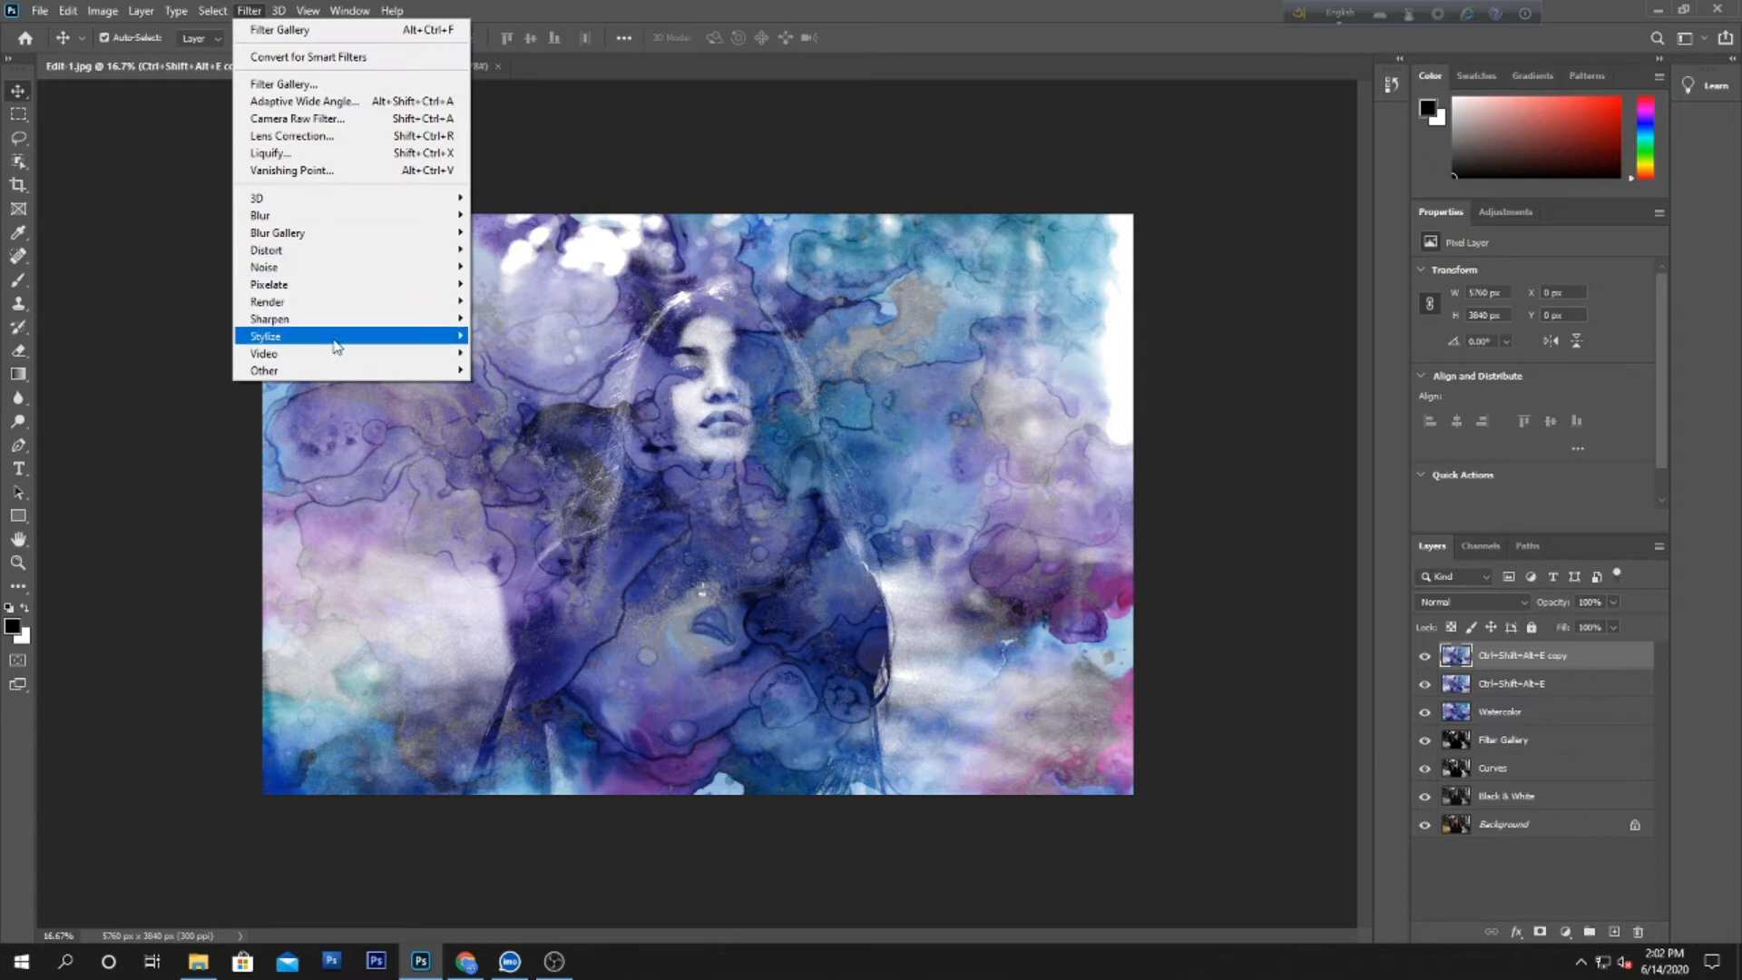
pyautogui.moveTo(318, 337)
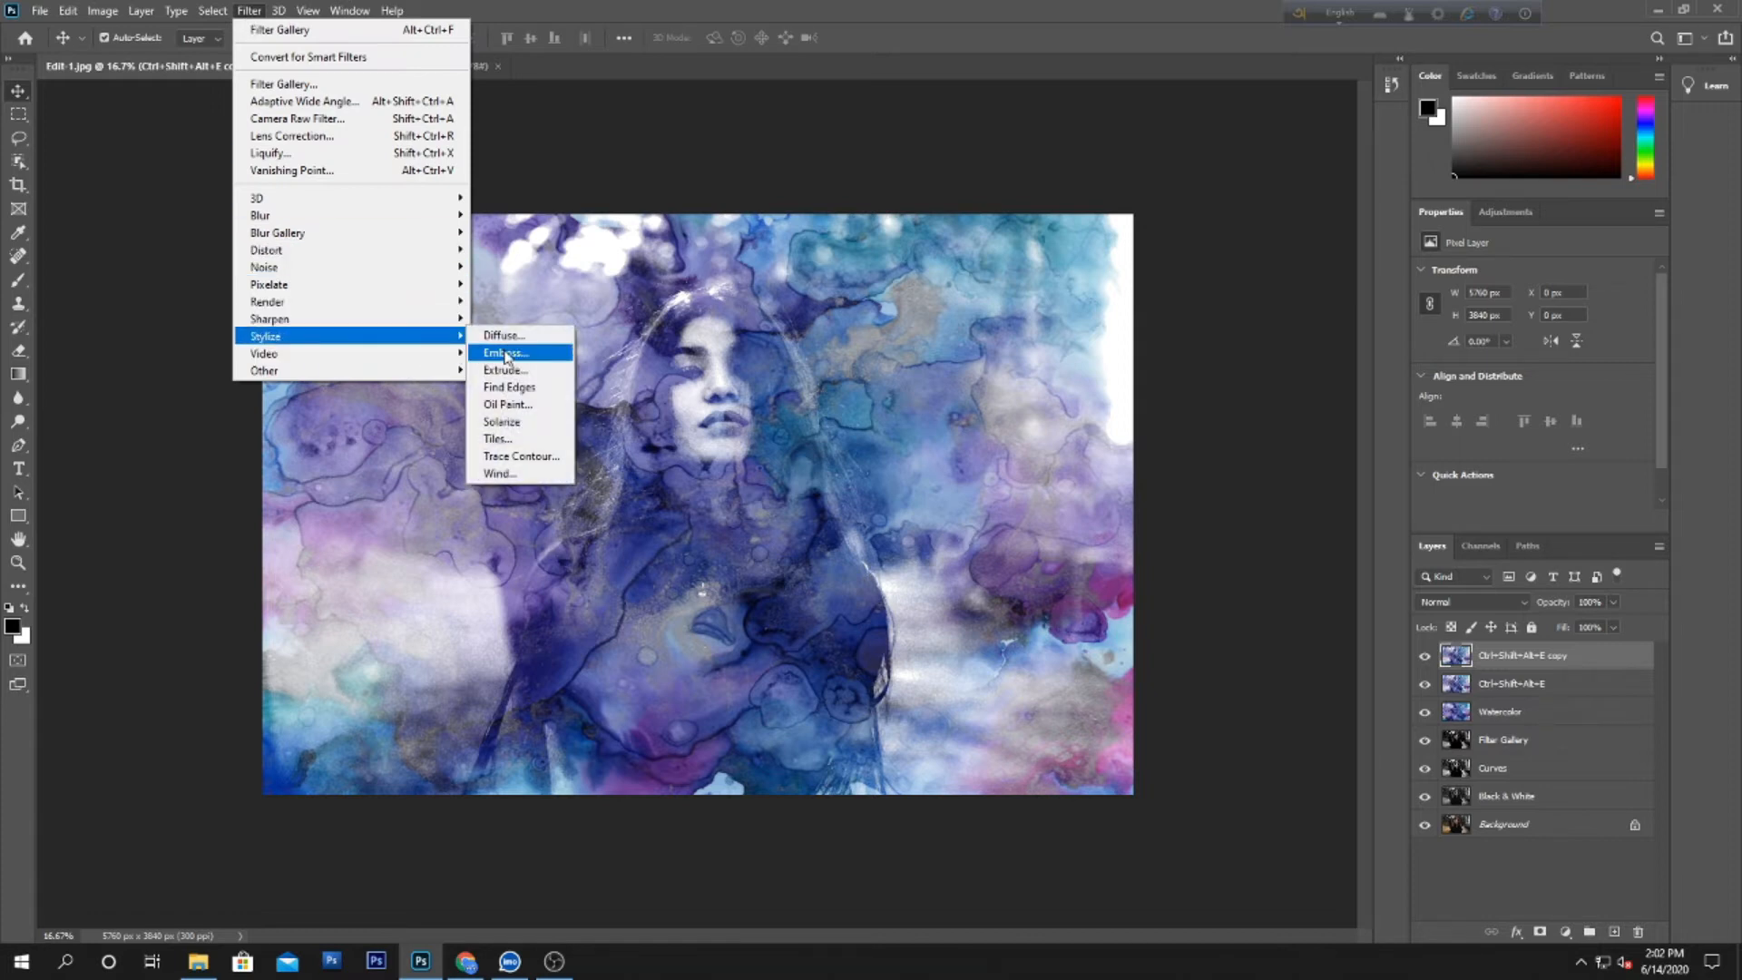
pyautogui.click(522, 404)
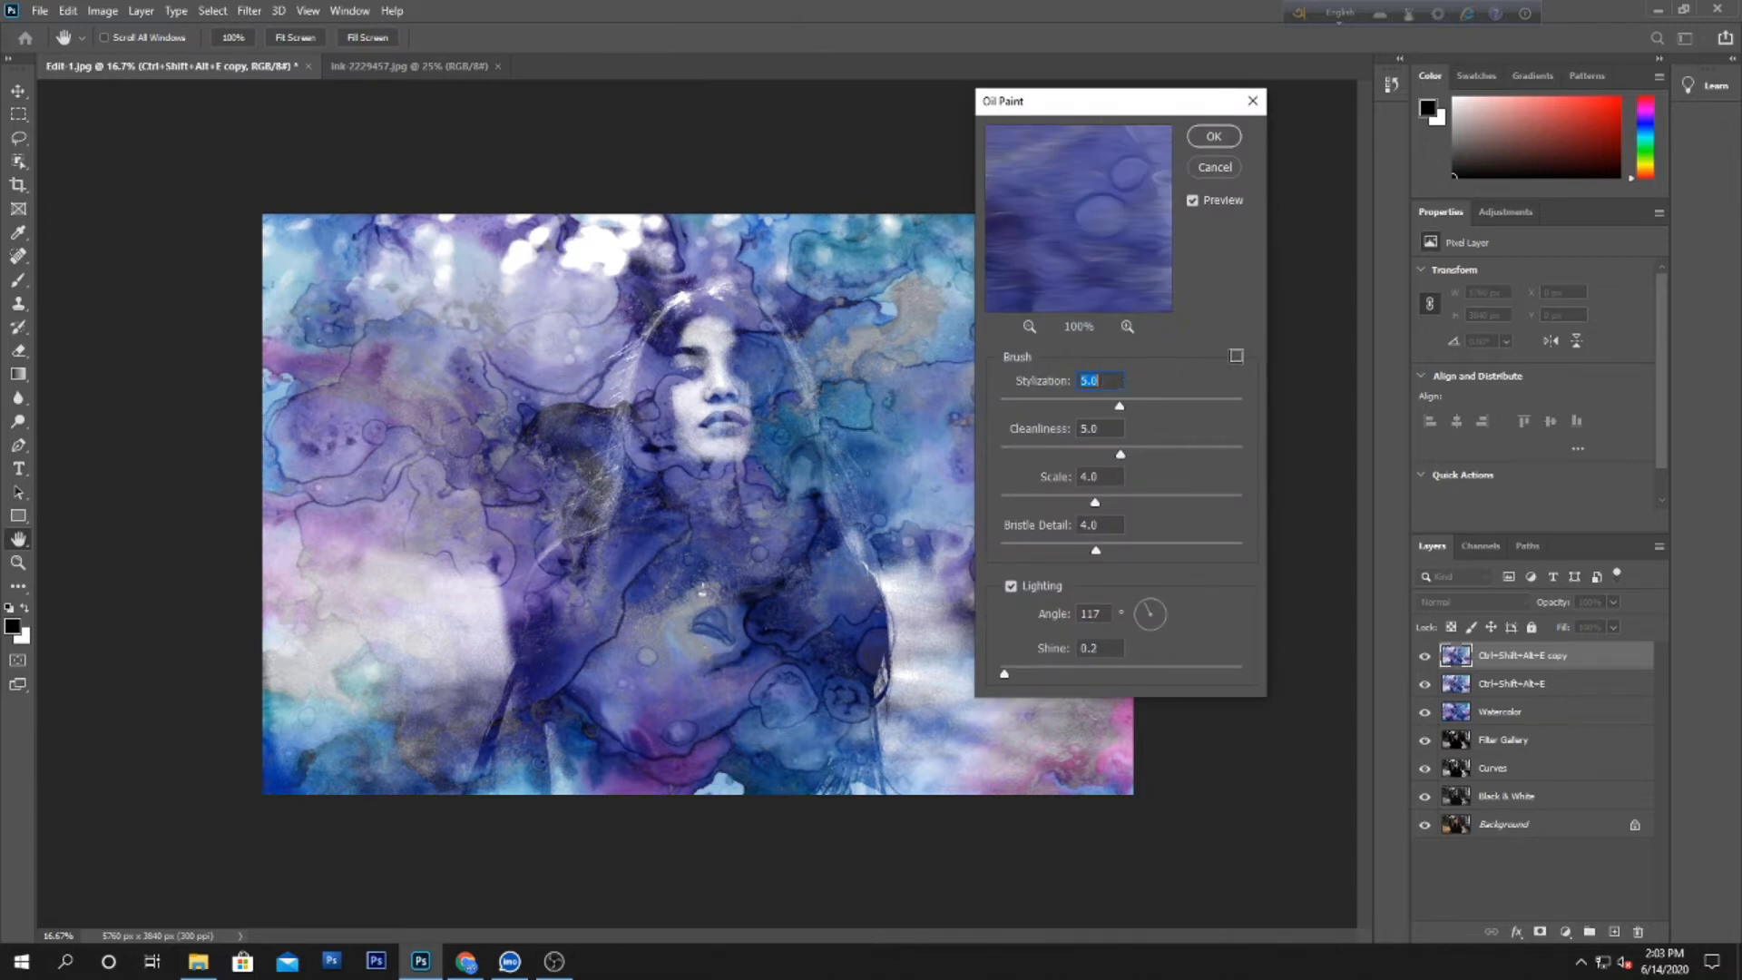
pyautogui.press('BackSpace')
pyautogui.write('8')
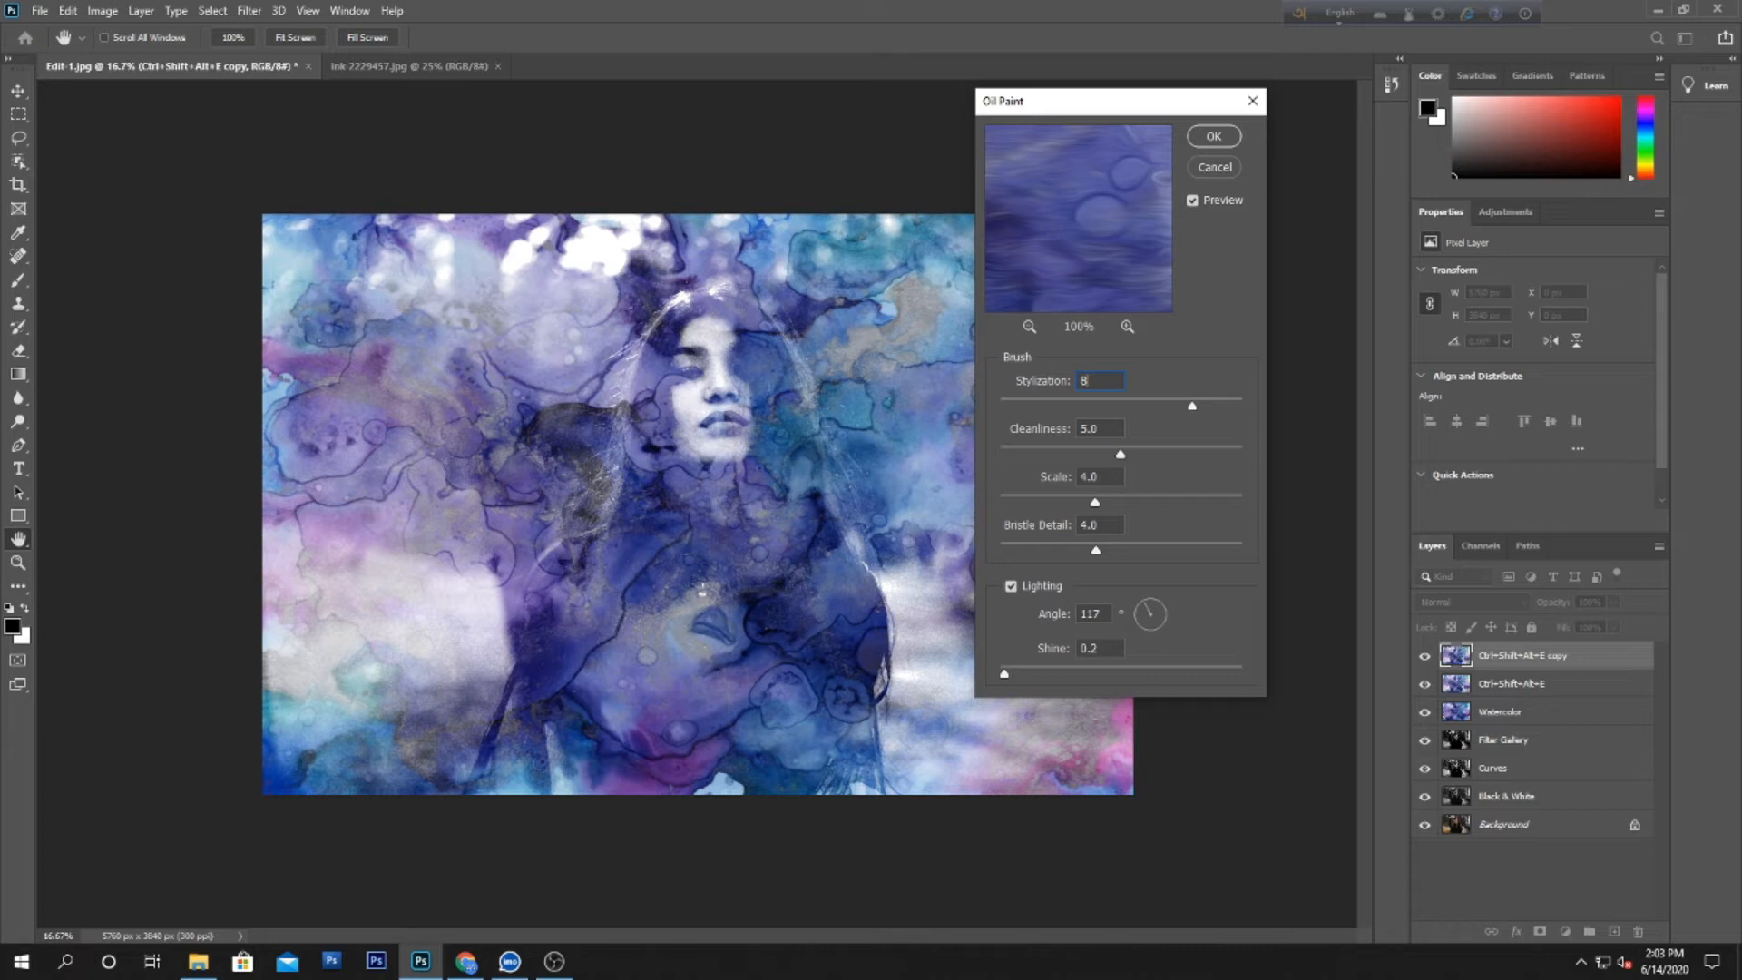
pyautogui.press('Tab')
pyautogui.press('Tab')
pyautogui.click(1089, 428)
pyautogui.write('6')
pyautogui.press('Tab')
pyautogui.write('5')
pyautogui.press('Tab')
pyautogui.write('5')
pyautogui.click(1234, 138)
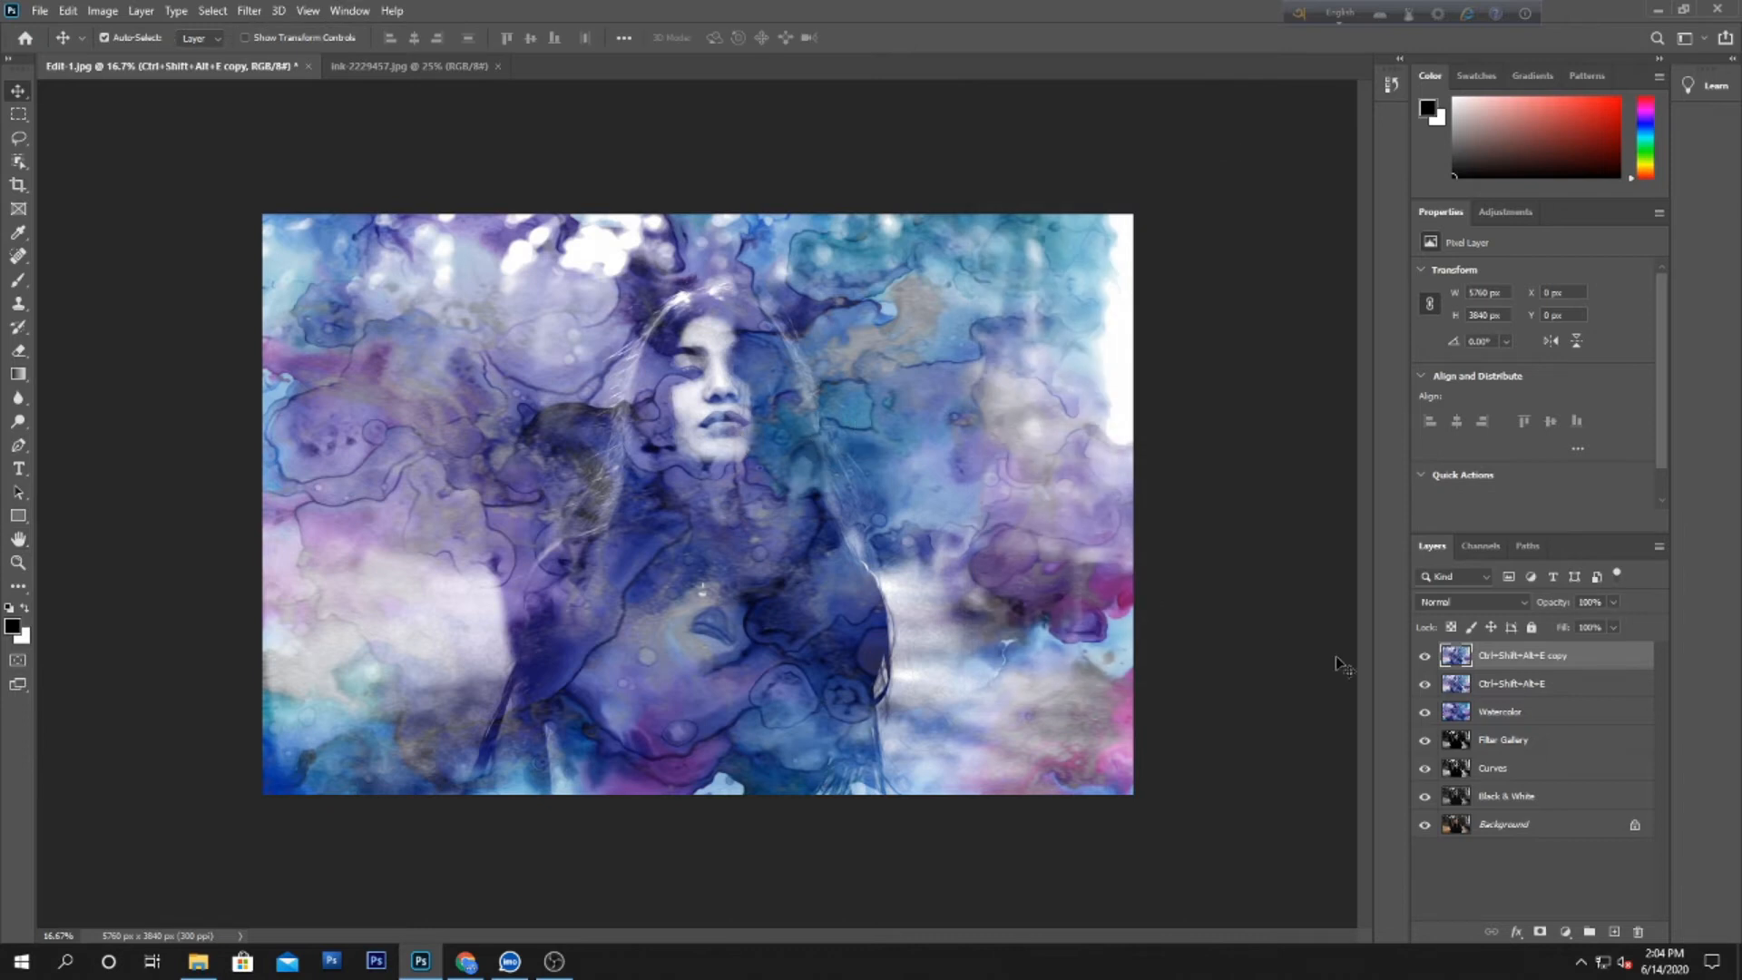
# Step: Rename the duplicated, oil-painted layer as "Oil Paint"
pyautogui.doubleClick(1519, 657)
pyautogui.write('Oil Paint')
pyautogui.press('Return')
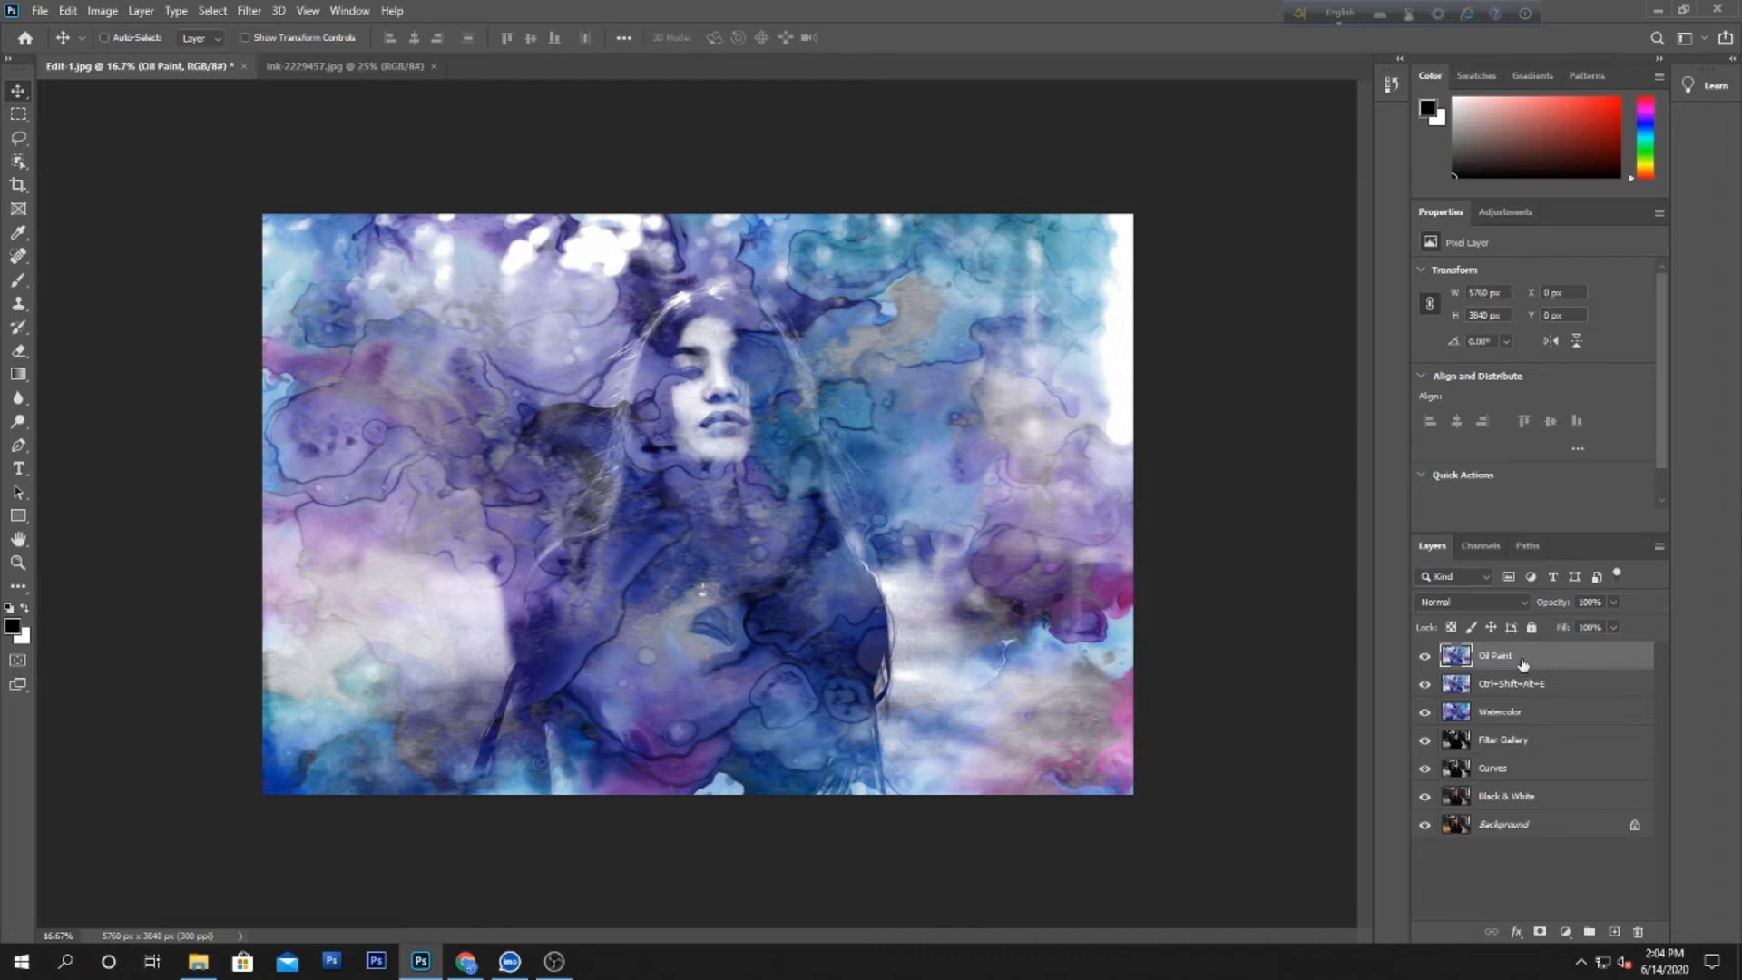
# Step: Duplicate the Oil Paint layer and apply a High Pass filter with a radius of 9 pixels to the copy
pyautogui.hotkey('ctrl', 'j')
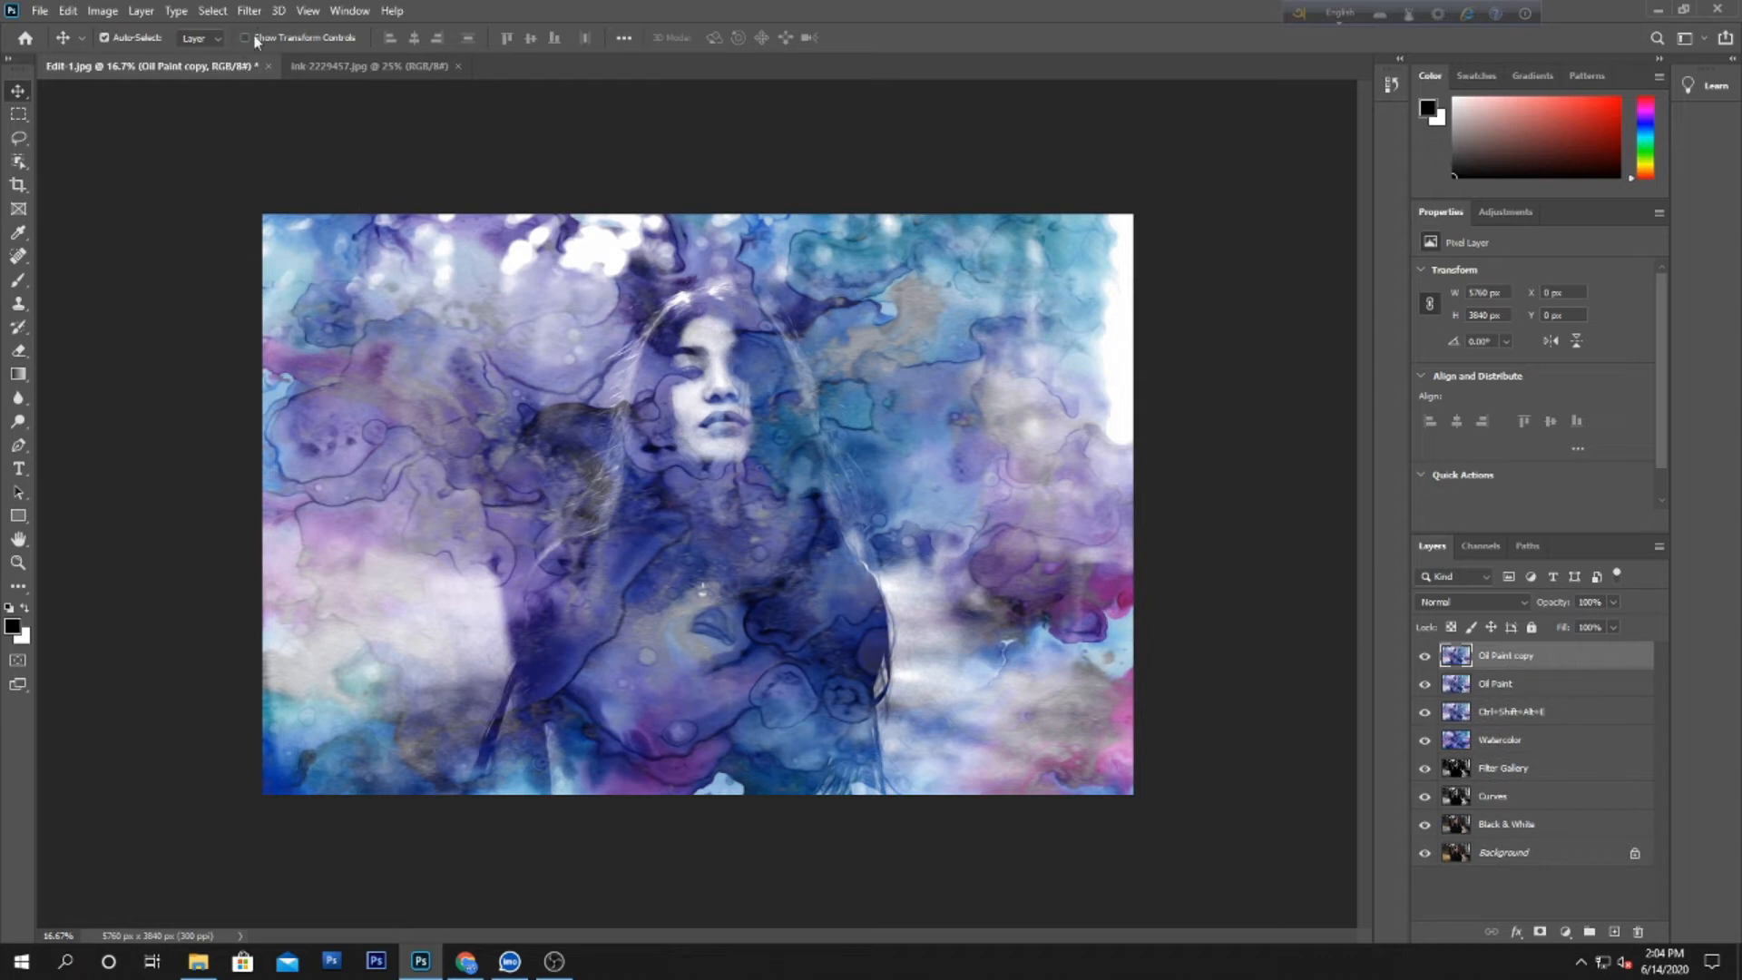
pyautogui.click(250, 11)
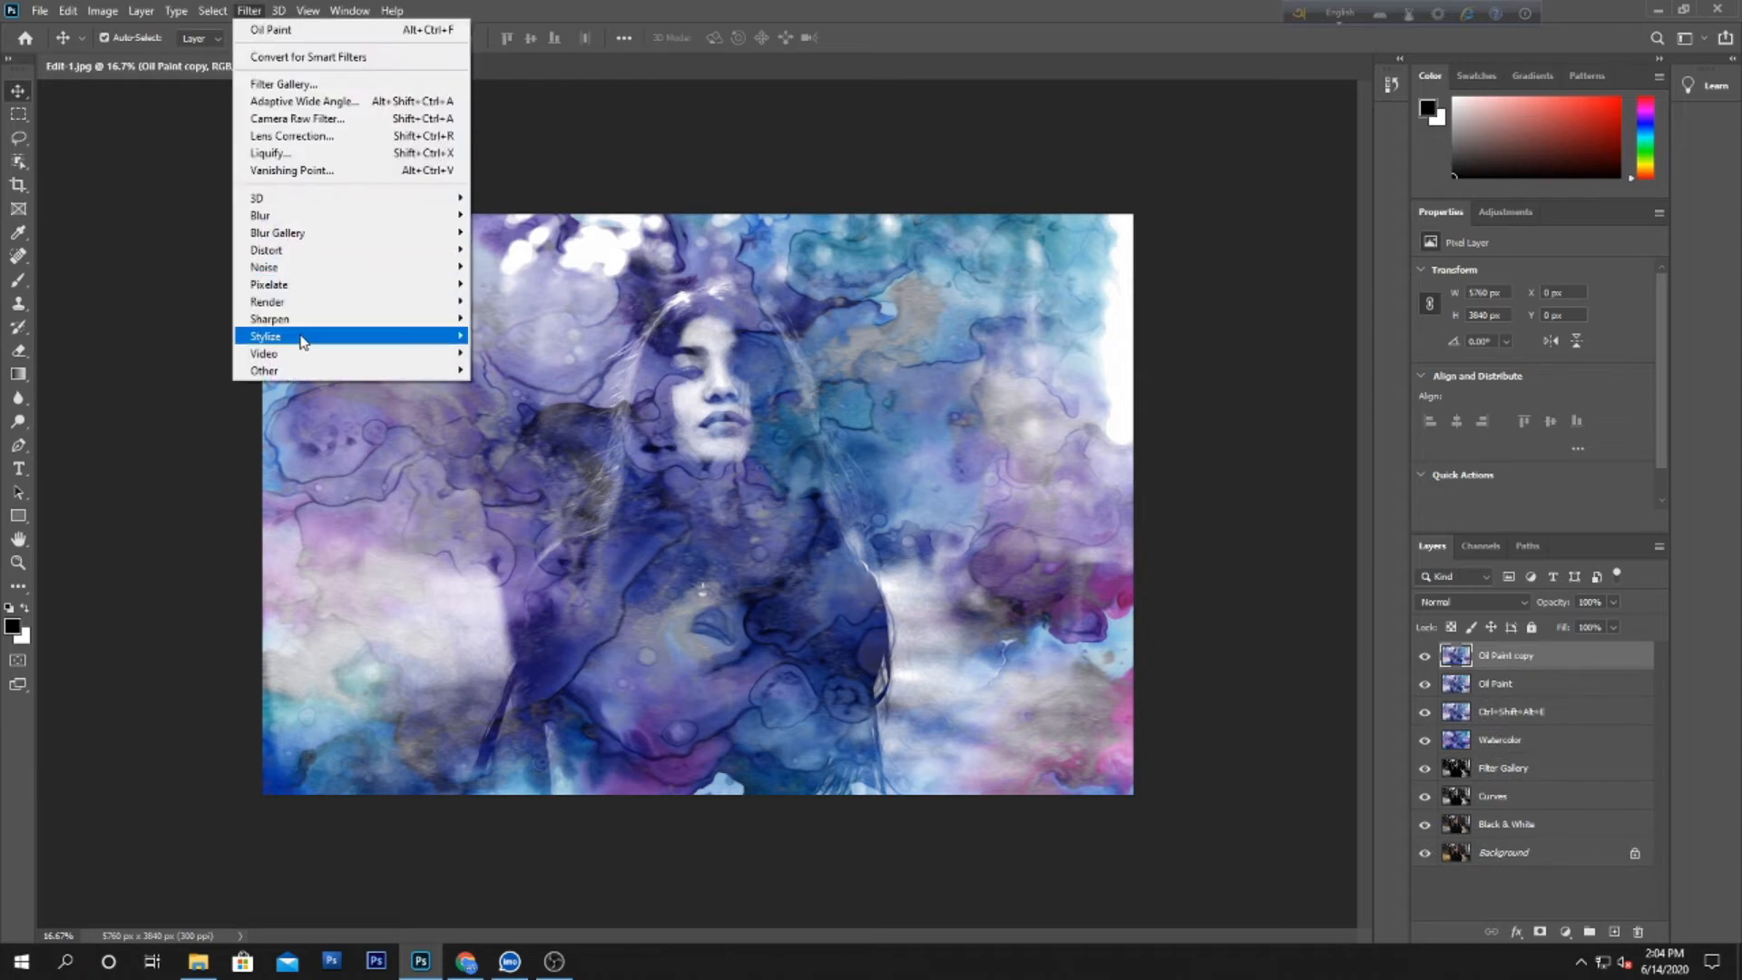
pyautogui.moveTo(304, 370)
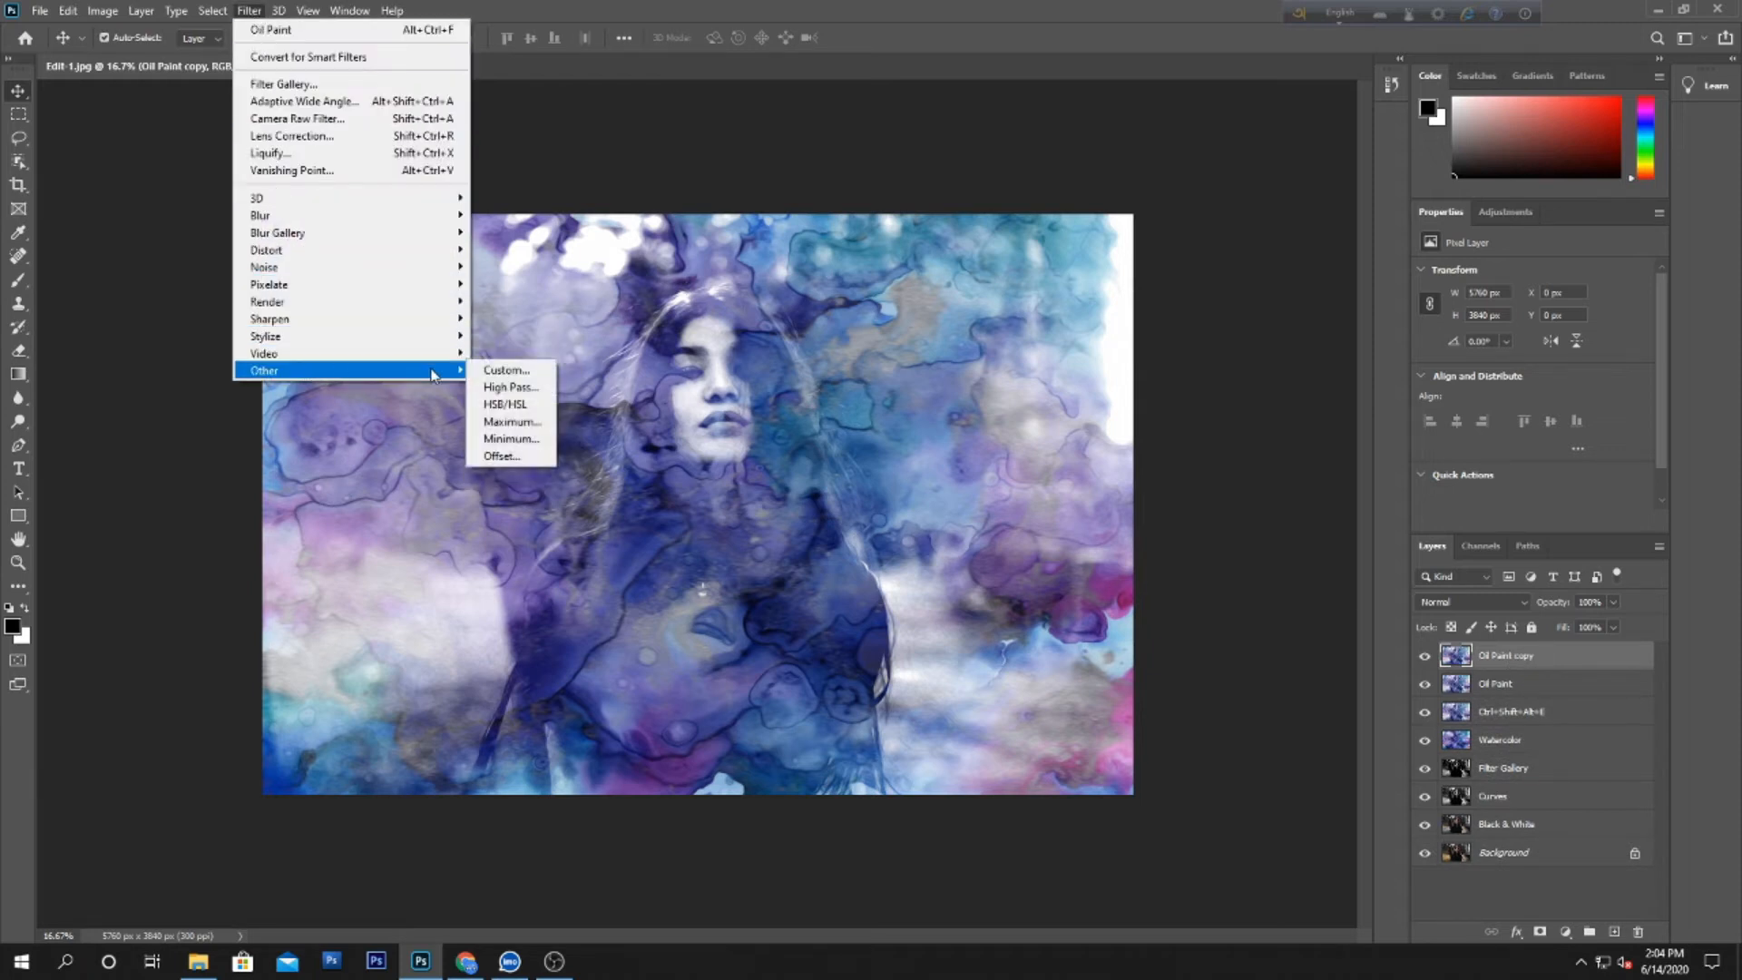
pyautogui.click(512, 388)
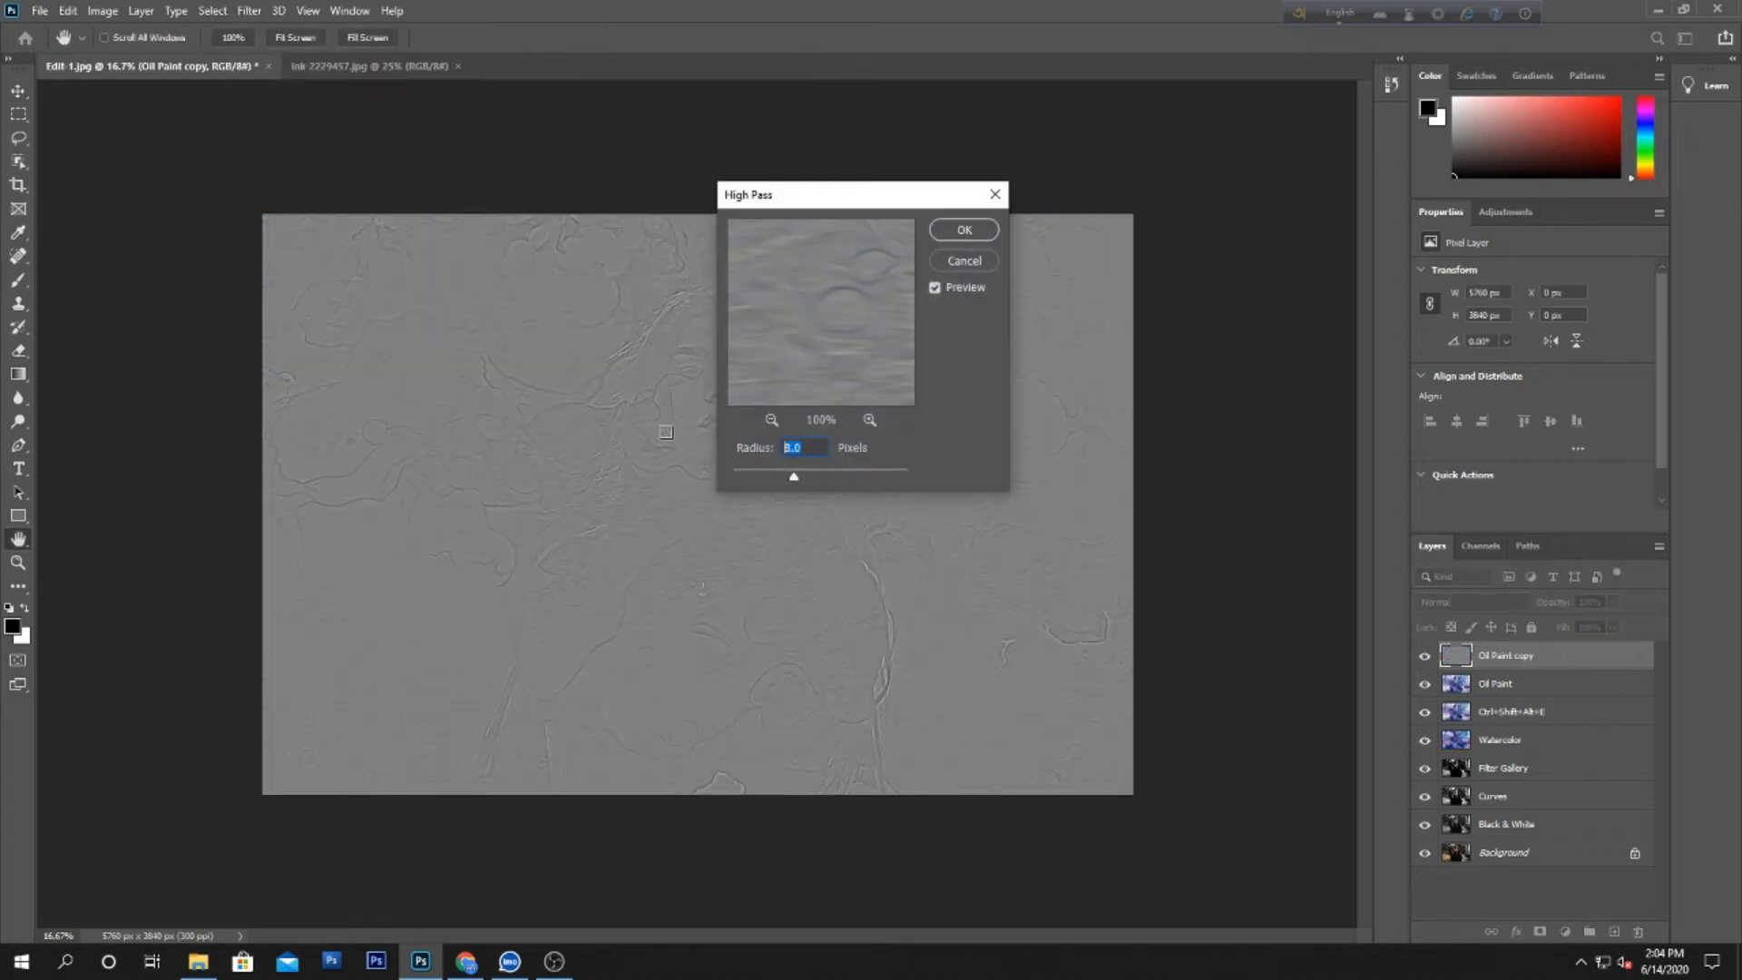
pyautogui.write('9')
pyautogui.press('Tab')
pyautogui.click(967, 231)
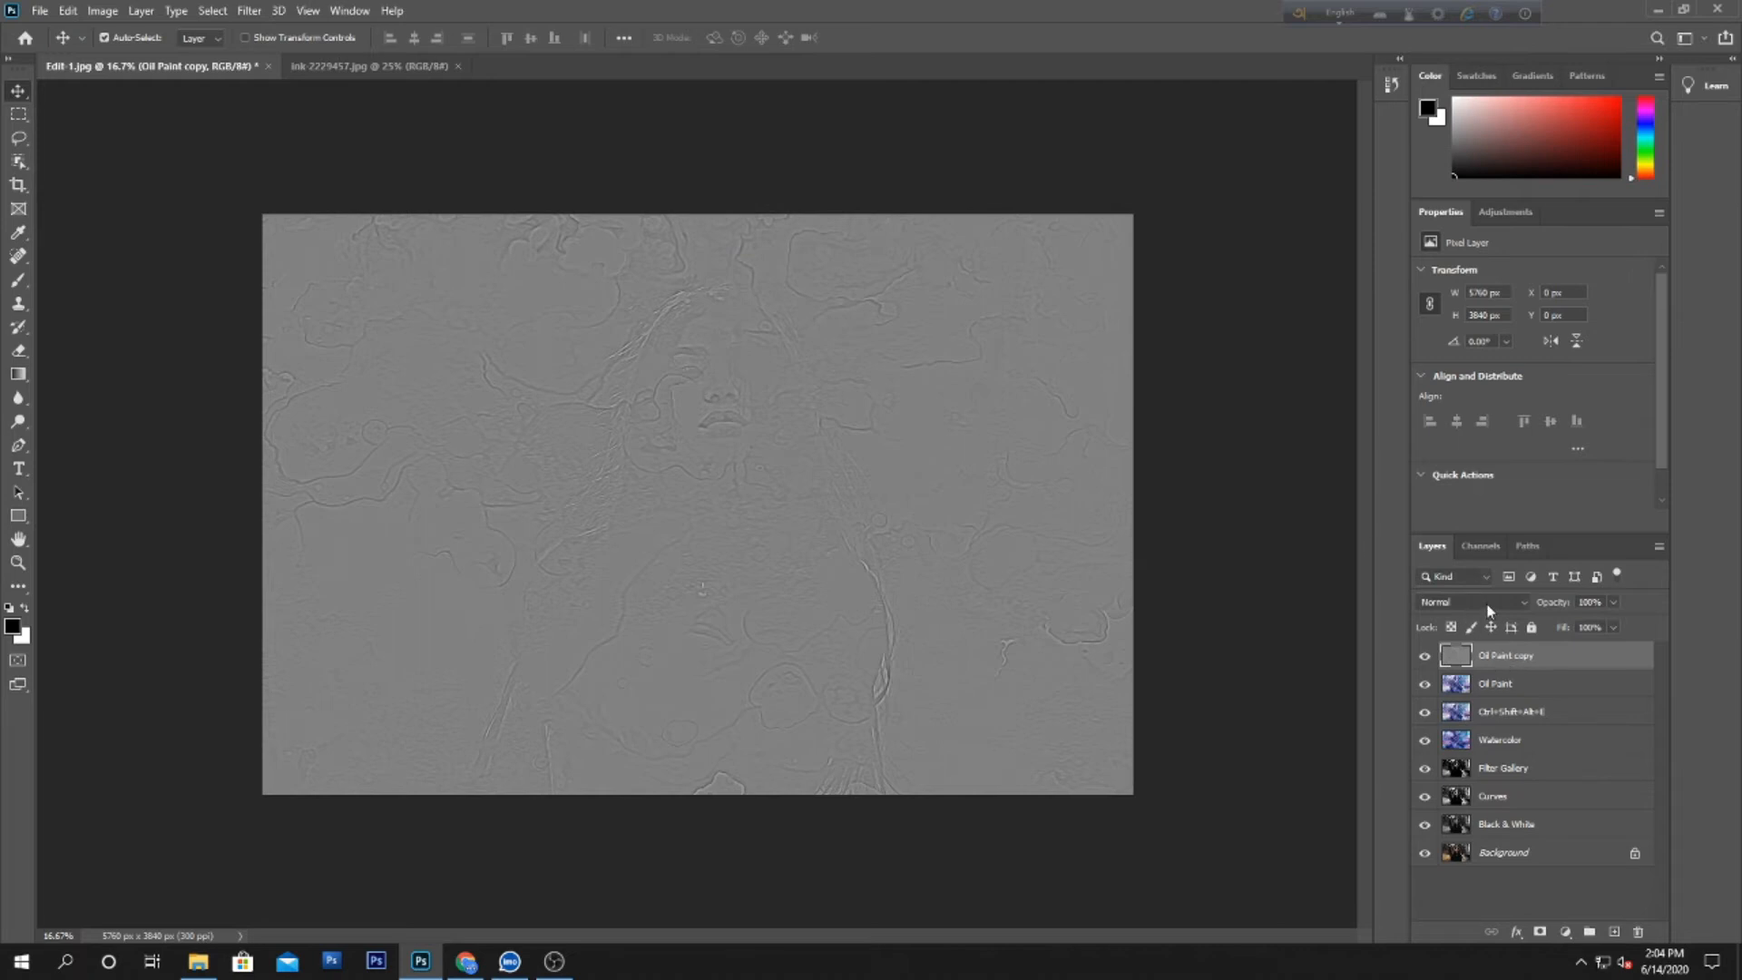
# Step: Rename the Oil Paint copy as "High Pass" and set its blend mode to Overlay
pyautogui.doubleClick(1499, 656)
pyautogui.write('High Pass')
pyautogui.press('Return')
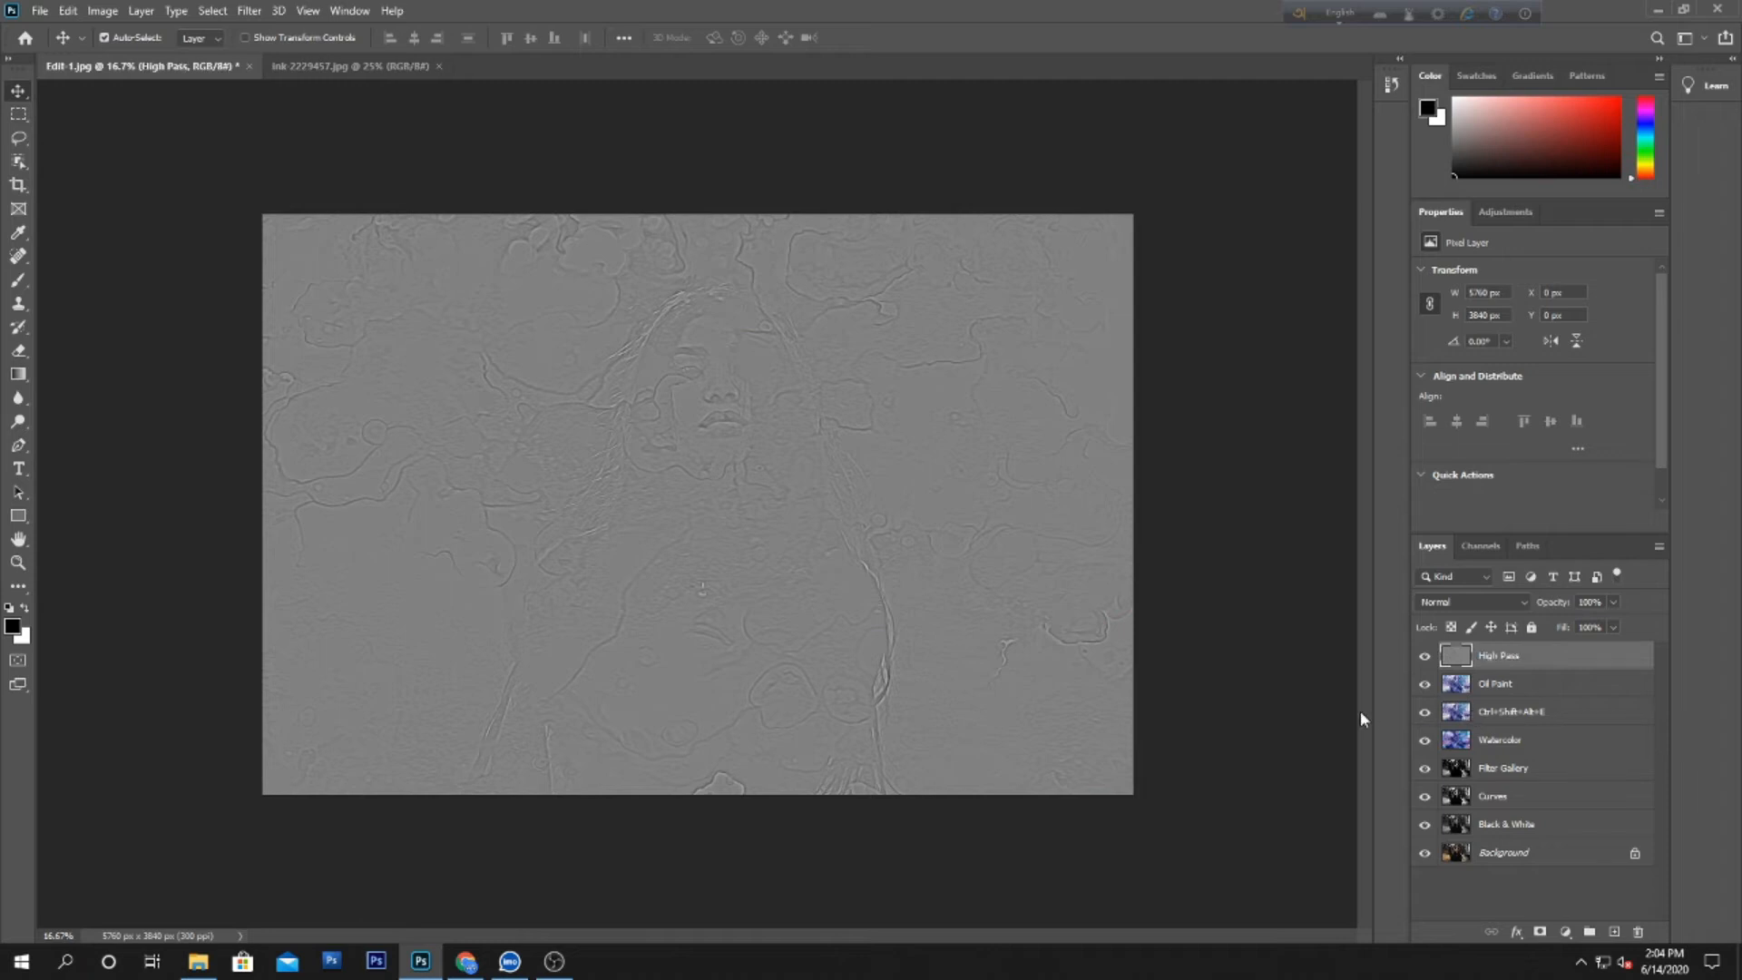
pyautogui.click(1494, 597)
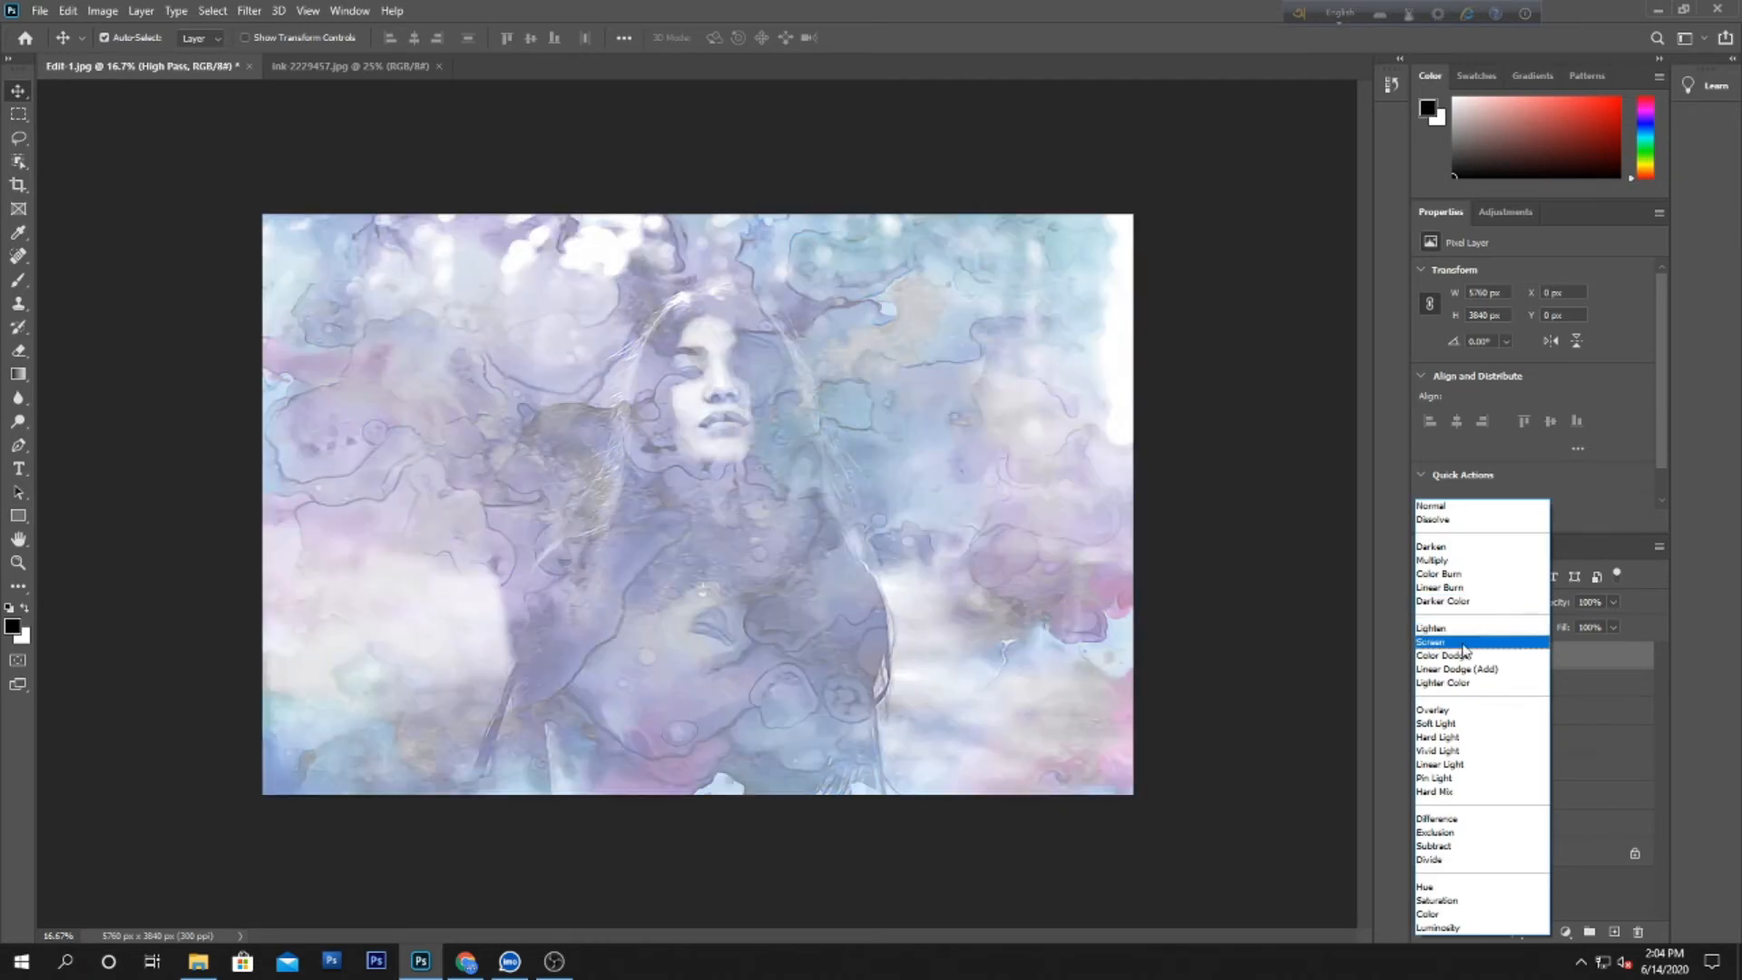
pyautogui.click(1448, 712)
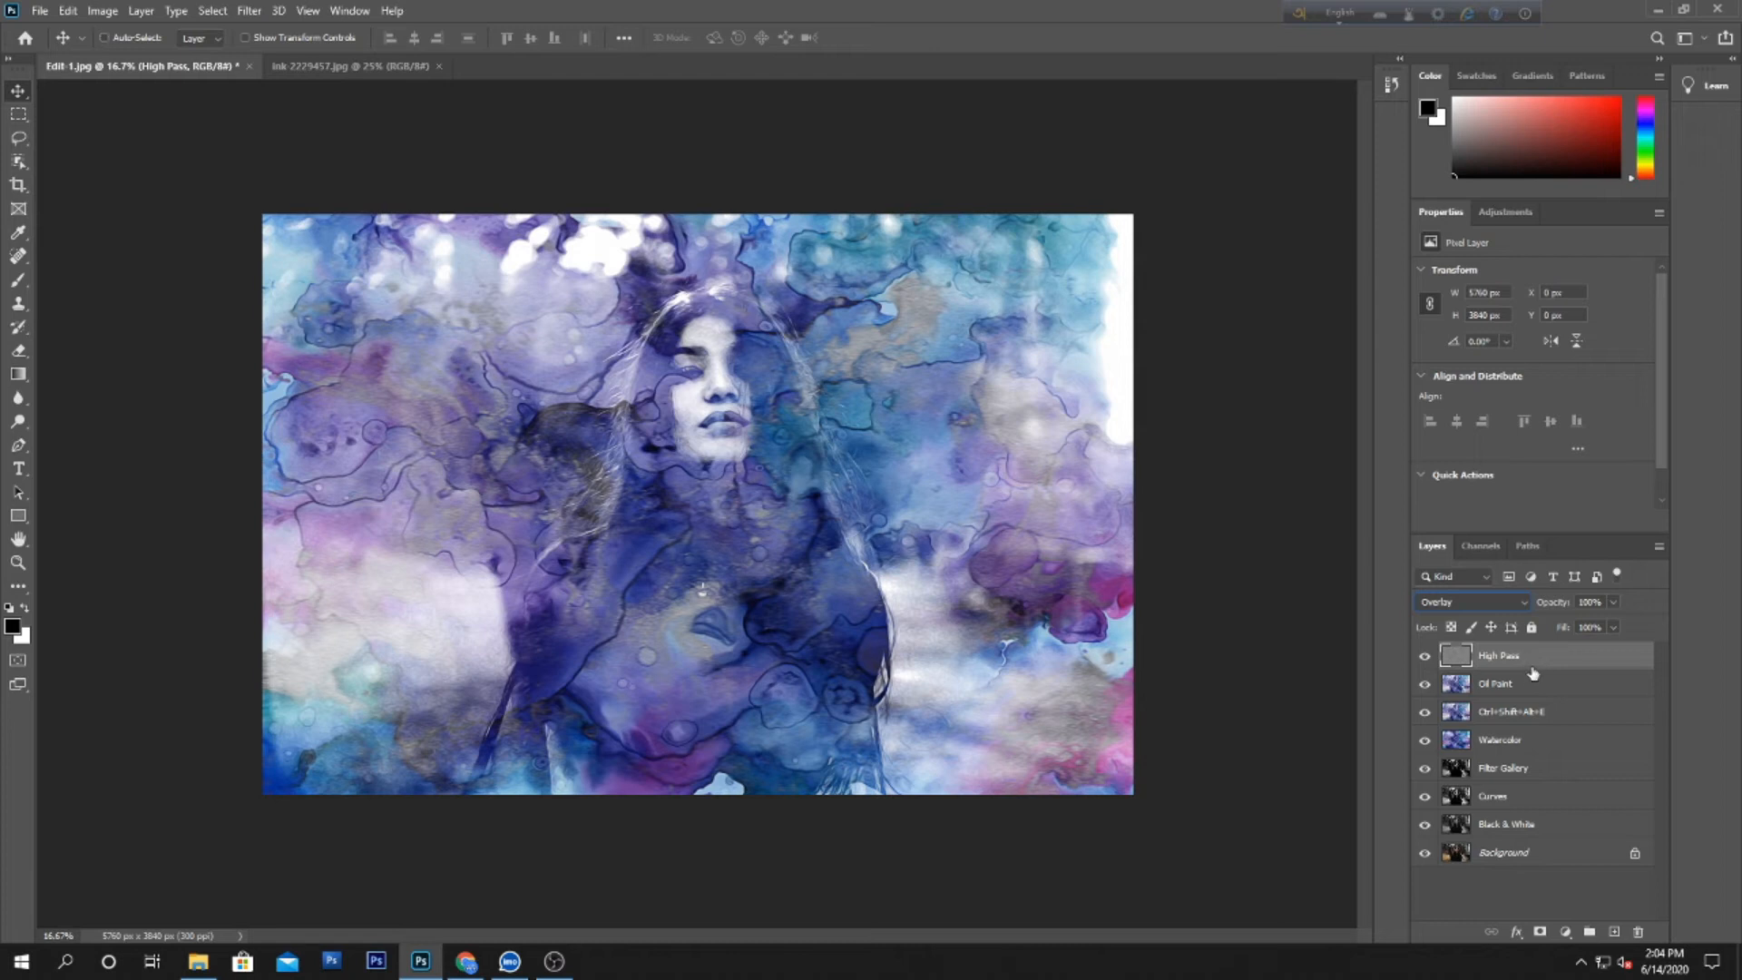
# Step: Stamp all visible layers into a new layer above High Pass and name it "Ctrl+Shift+Alt+E"
pyautogui.hotkey('ctrl', 'shift', 'alt', 'e')
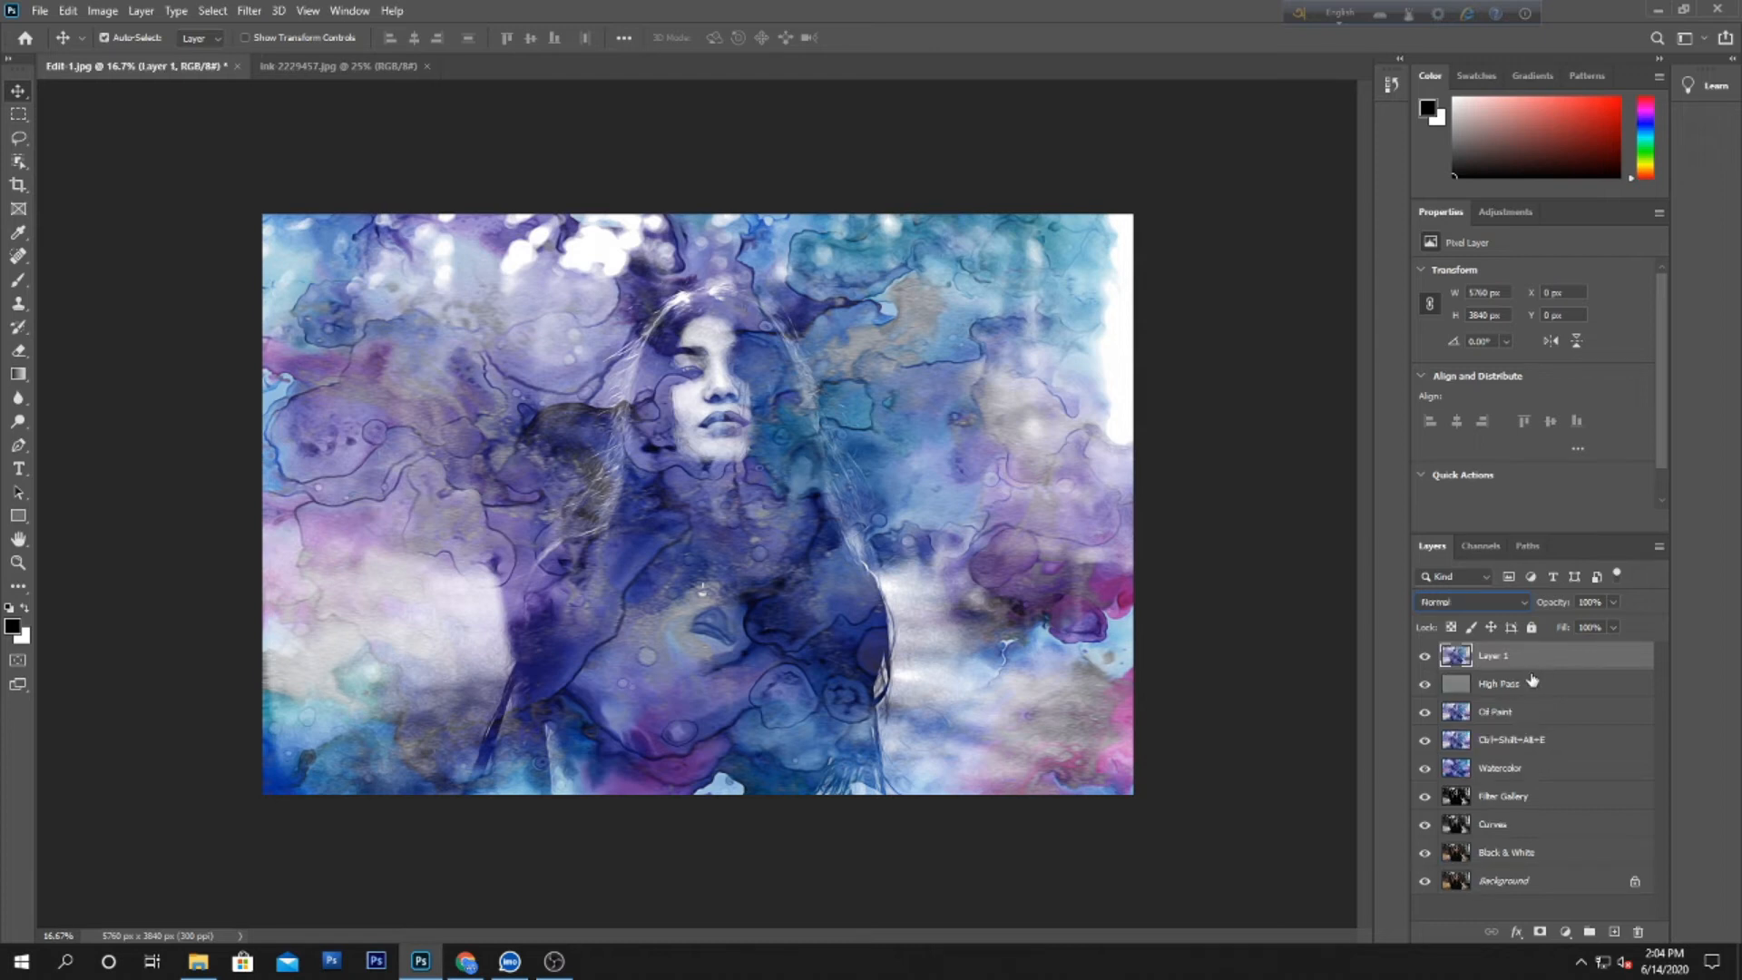
pyautogui.doubleClick(1495, 657)
pyautogui.write('Oi')
pyautogui.write('rl+Shift')
pyautogui.write('+')
pyautogui.write('Alt+E')
pyautogui.press('Return')
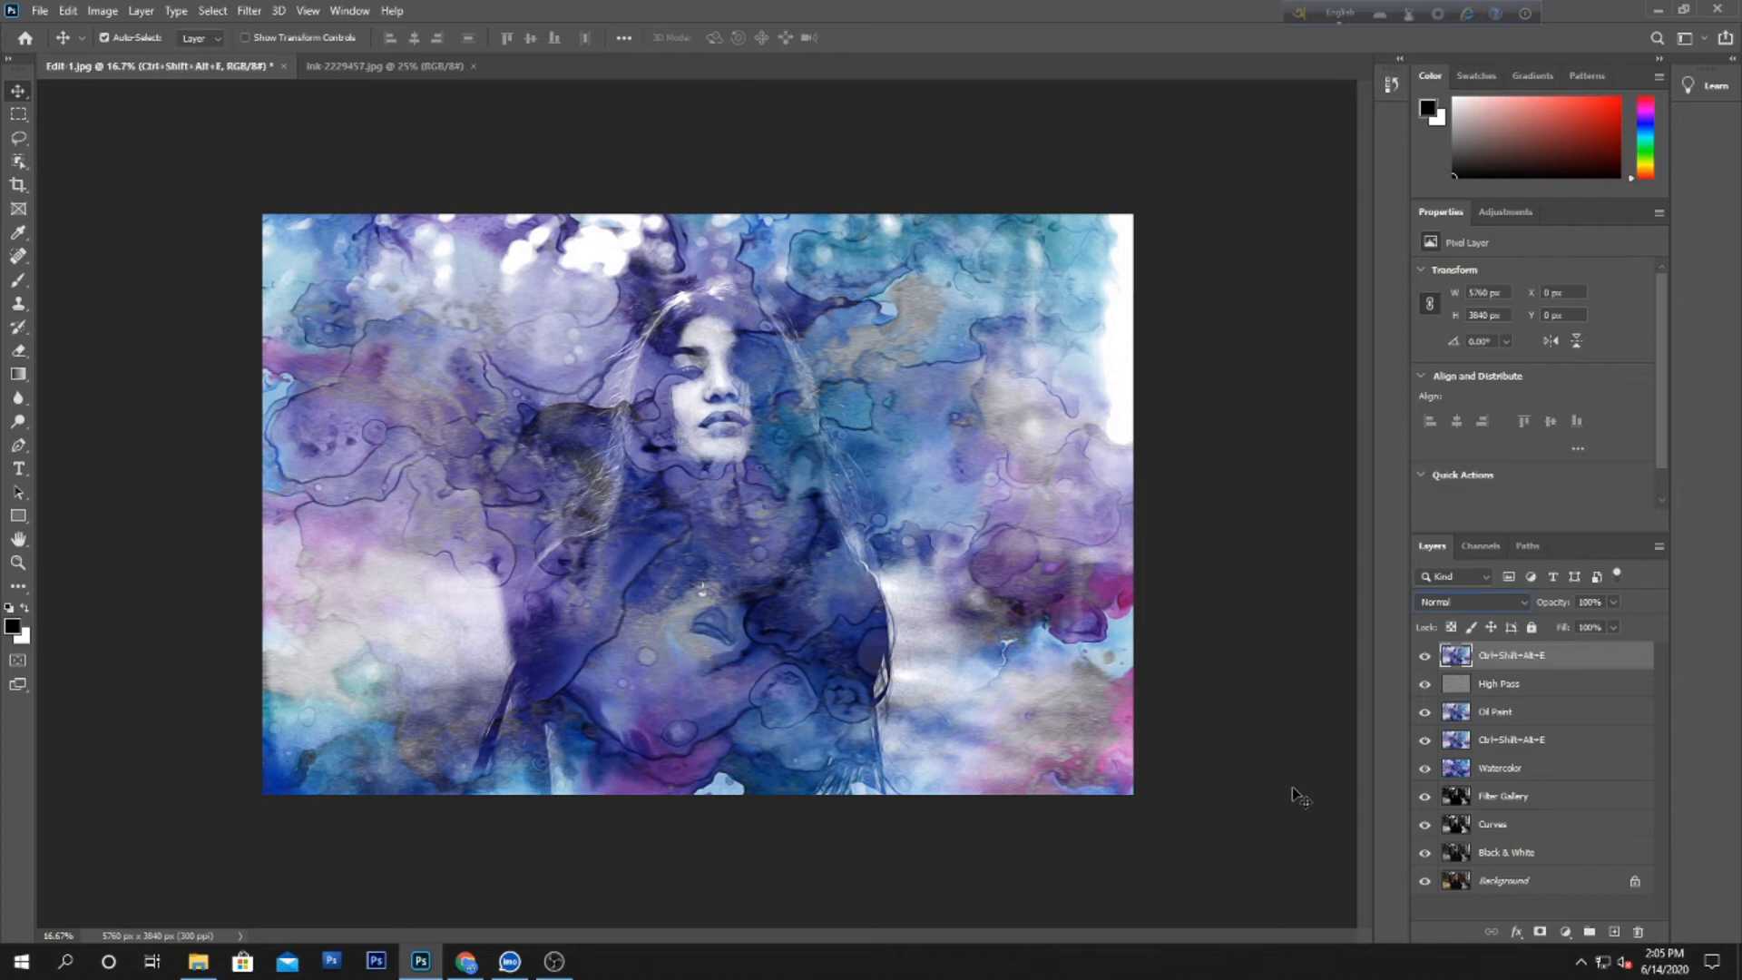
# Step: Add a new empty layer directly below the topmost stamped layer and name it "White Background"
pyautogui.click(1613, 931)
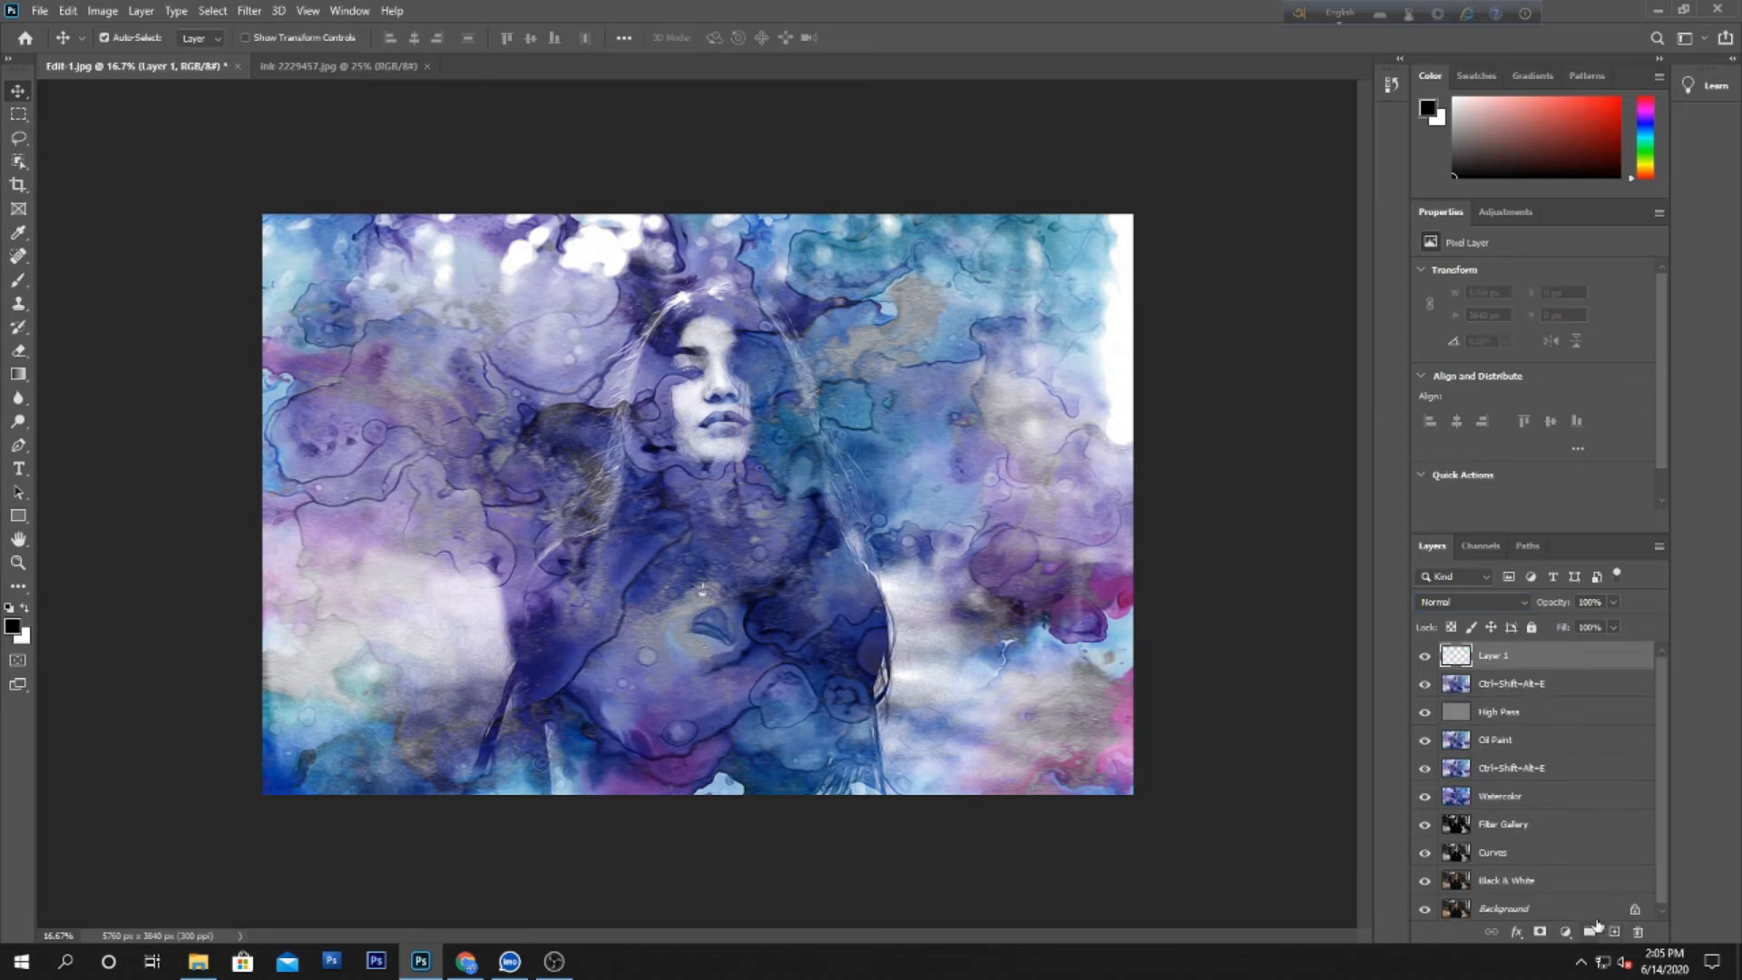
pyautogui.moveTo(1528, 666); pyautogui.dragTo(1531, 695)
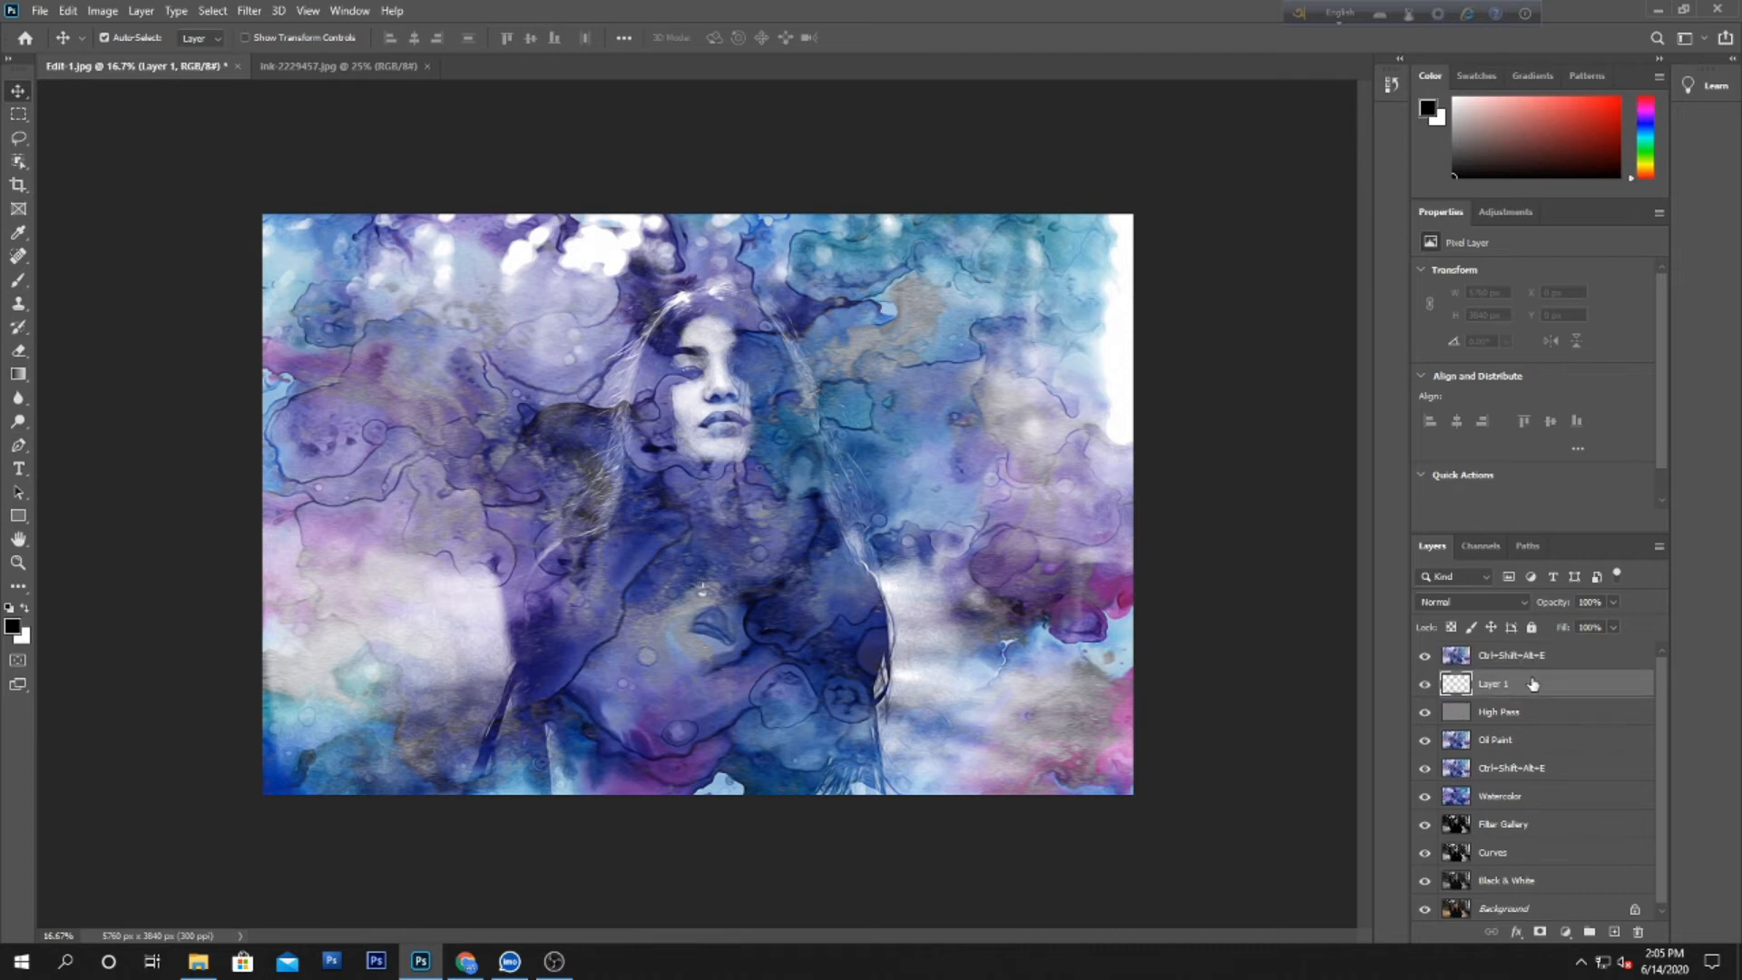
pyautogui.doubleClick(1492, 684)
pyautogui.write('White Background')
pyautogui.press('Return')
# Step: Fill the White Background layer with White in Normal mode at 100% opacity
pyautogui.click(69, 11)
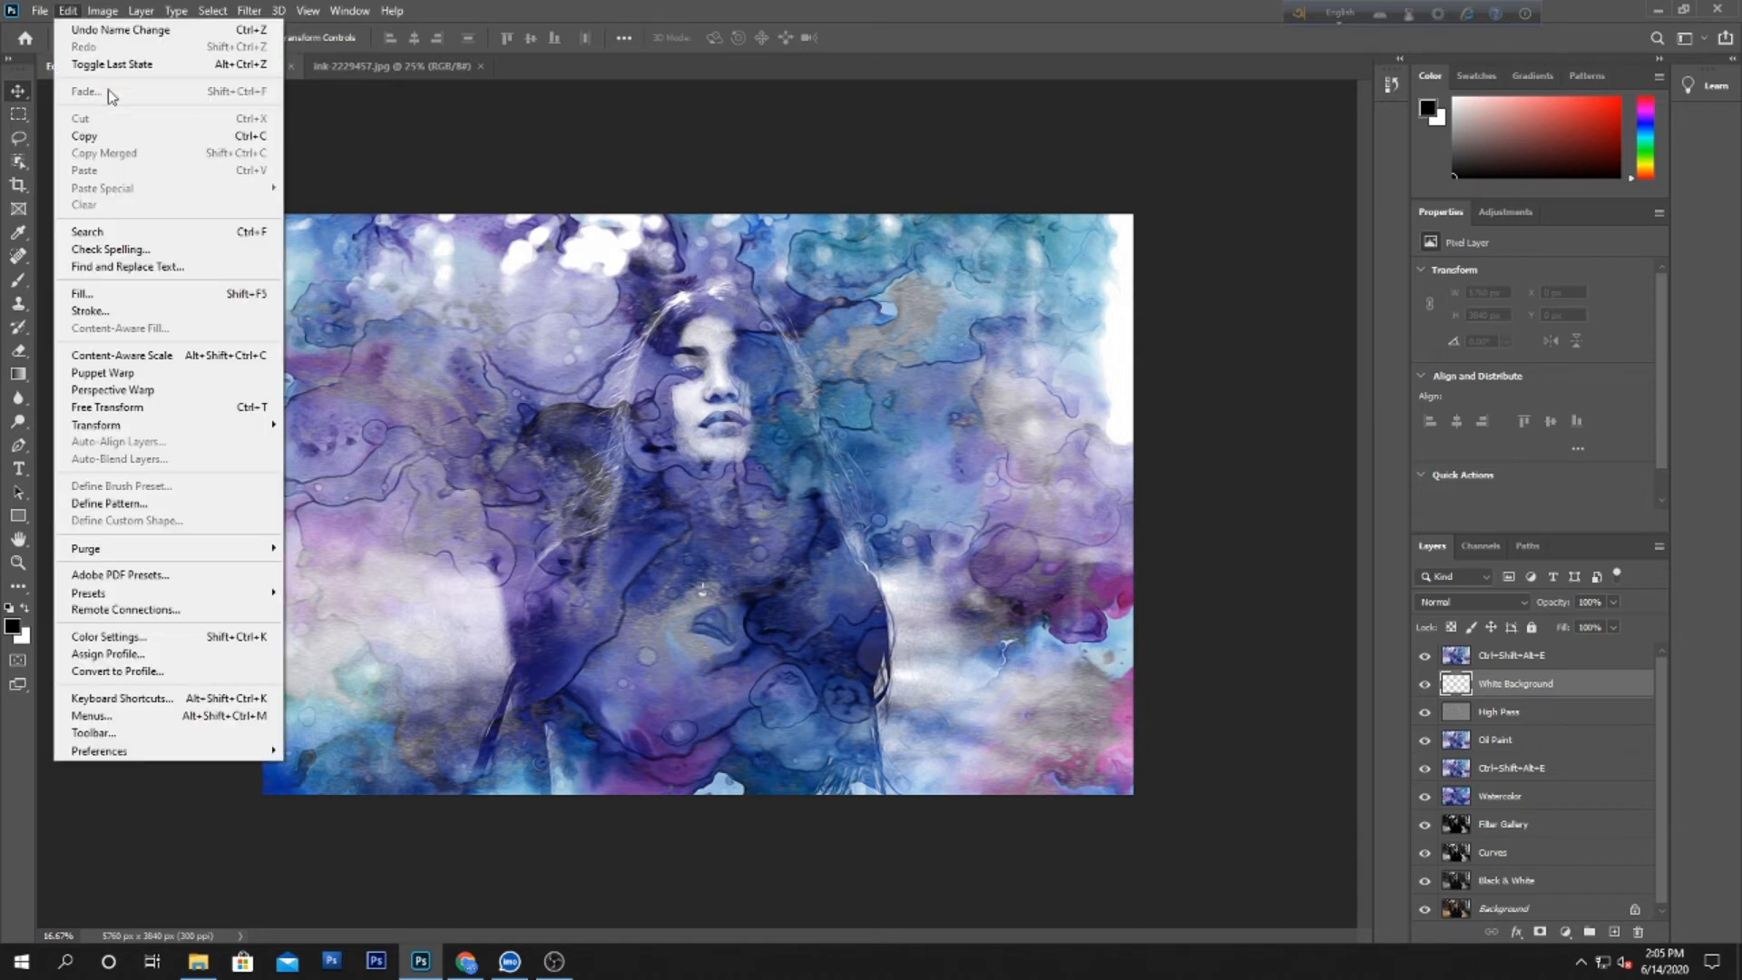
pyautogui.click(117, 293)
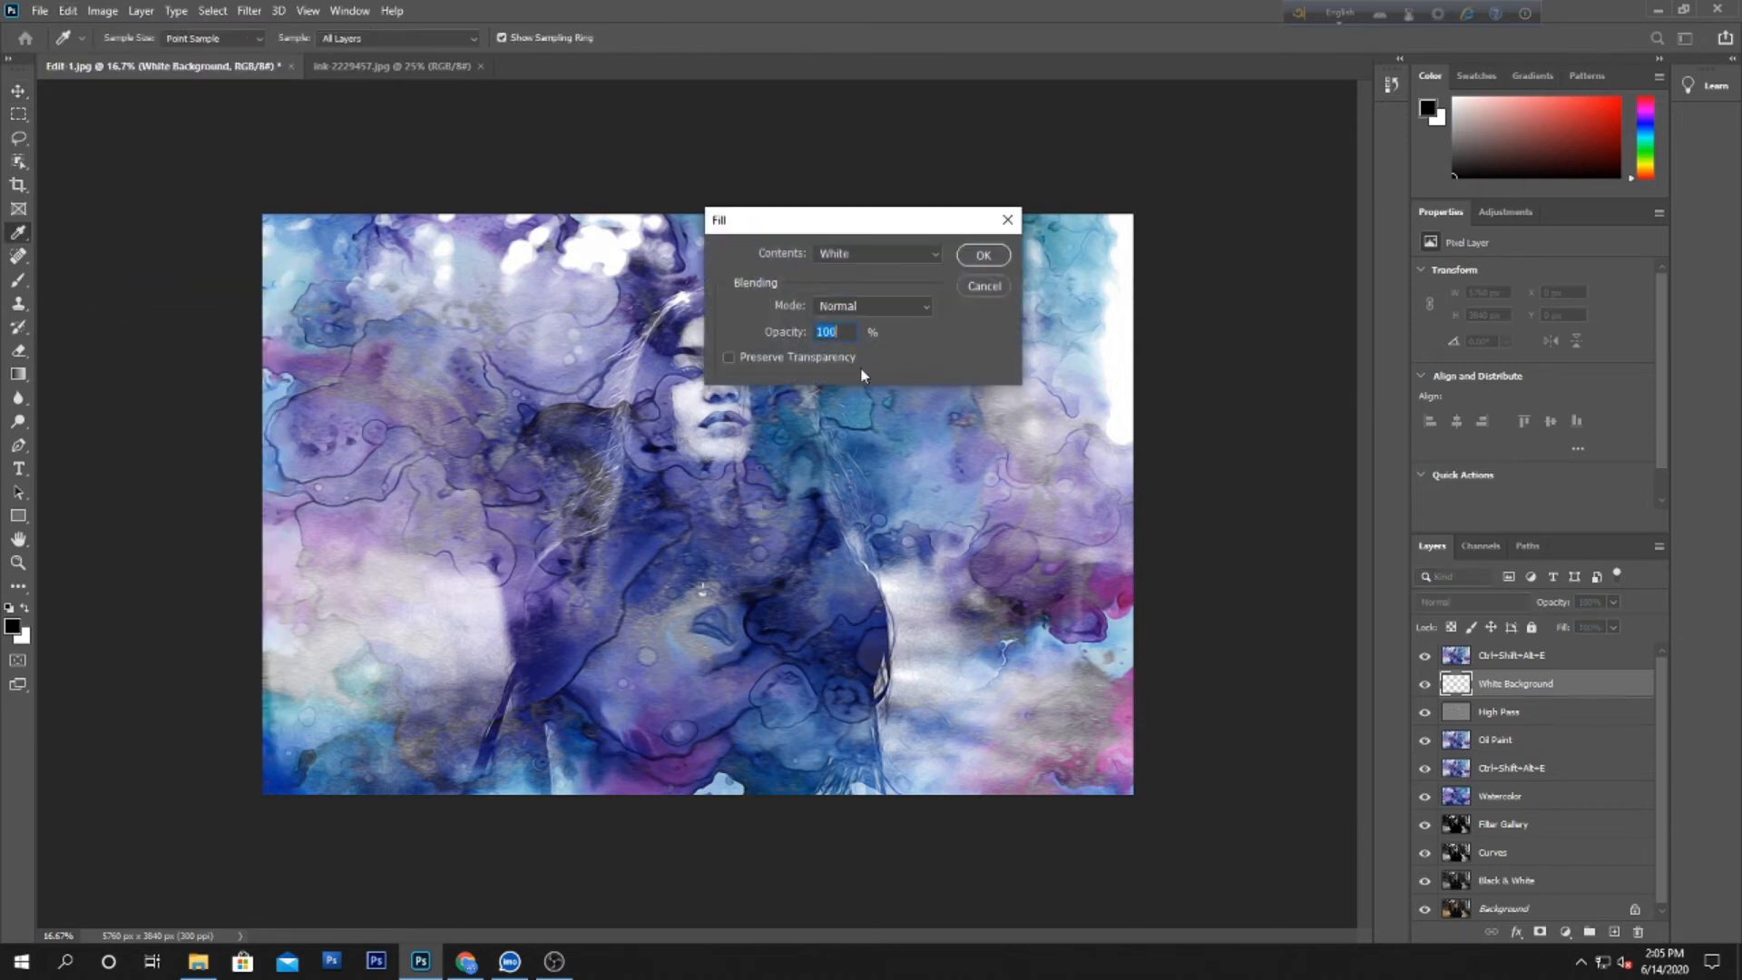
pyautogui.click(860, 262)
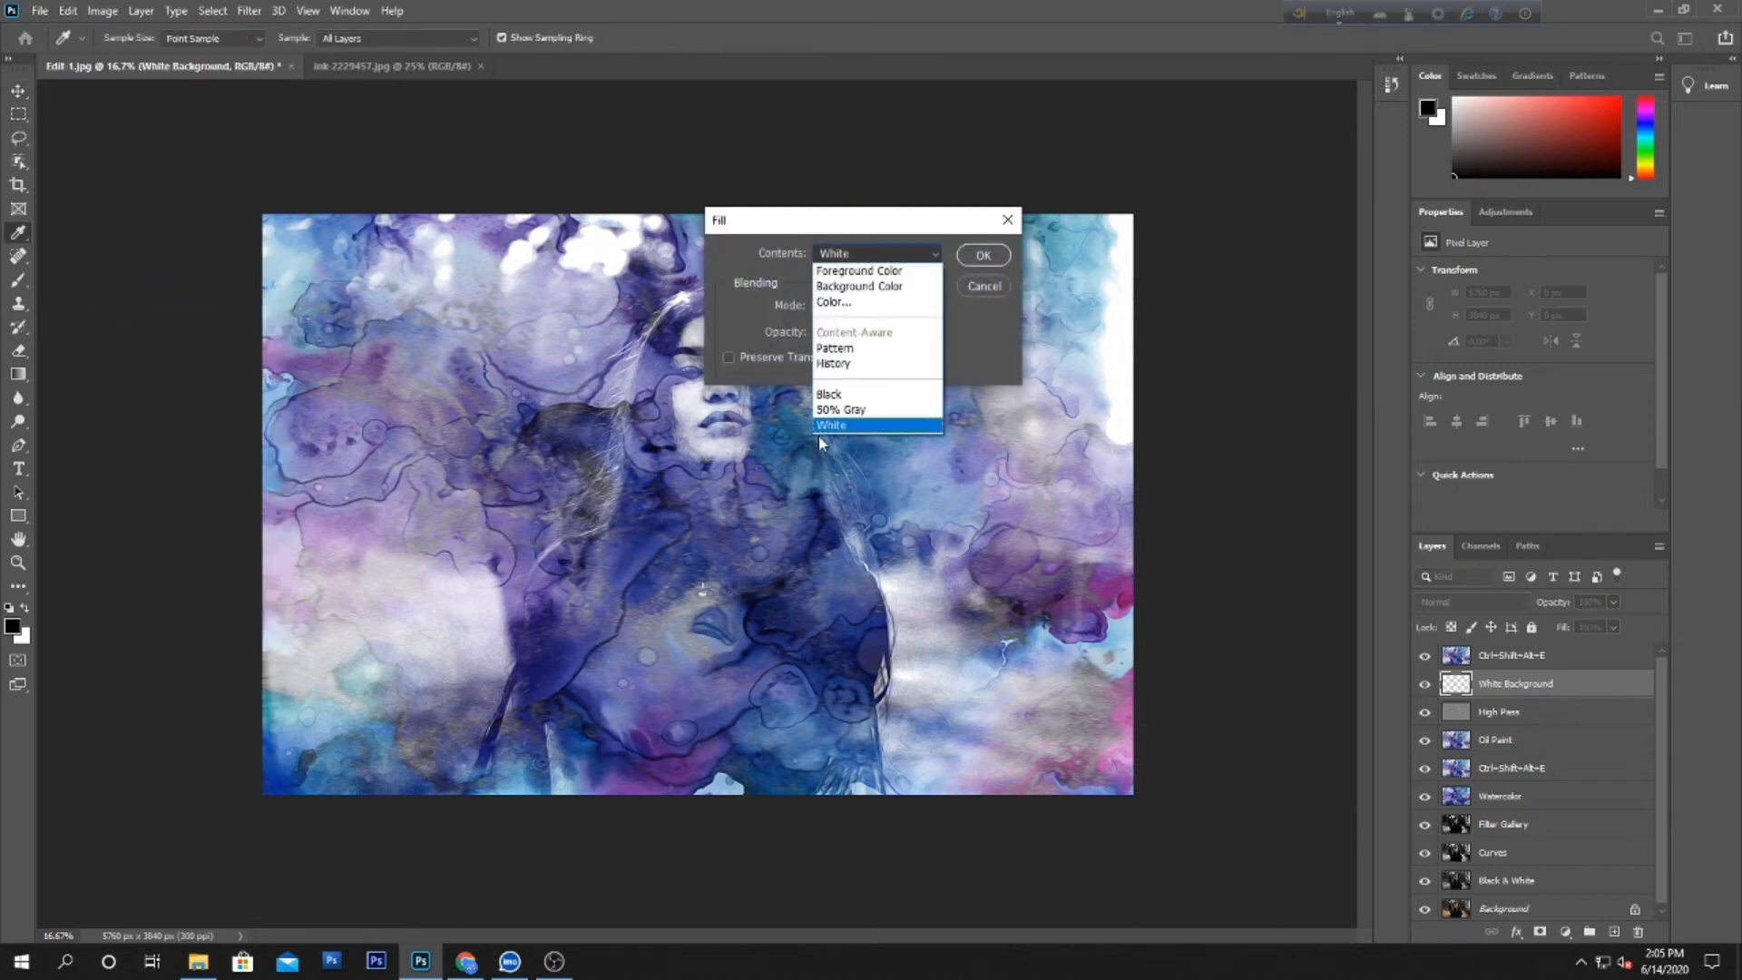
pyautogui.click(870, 428)
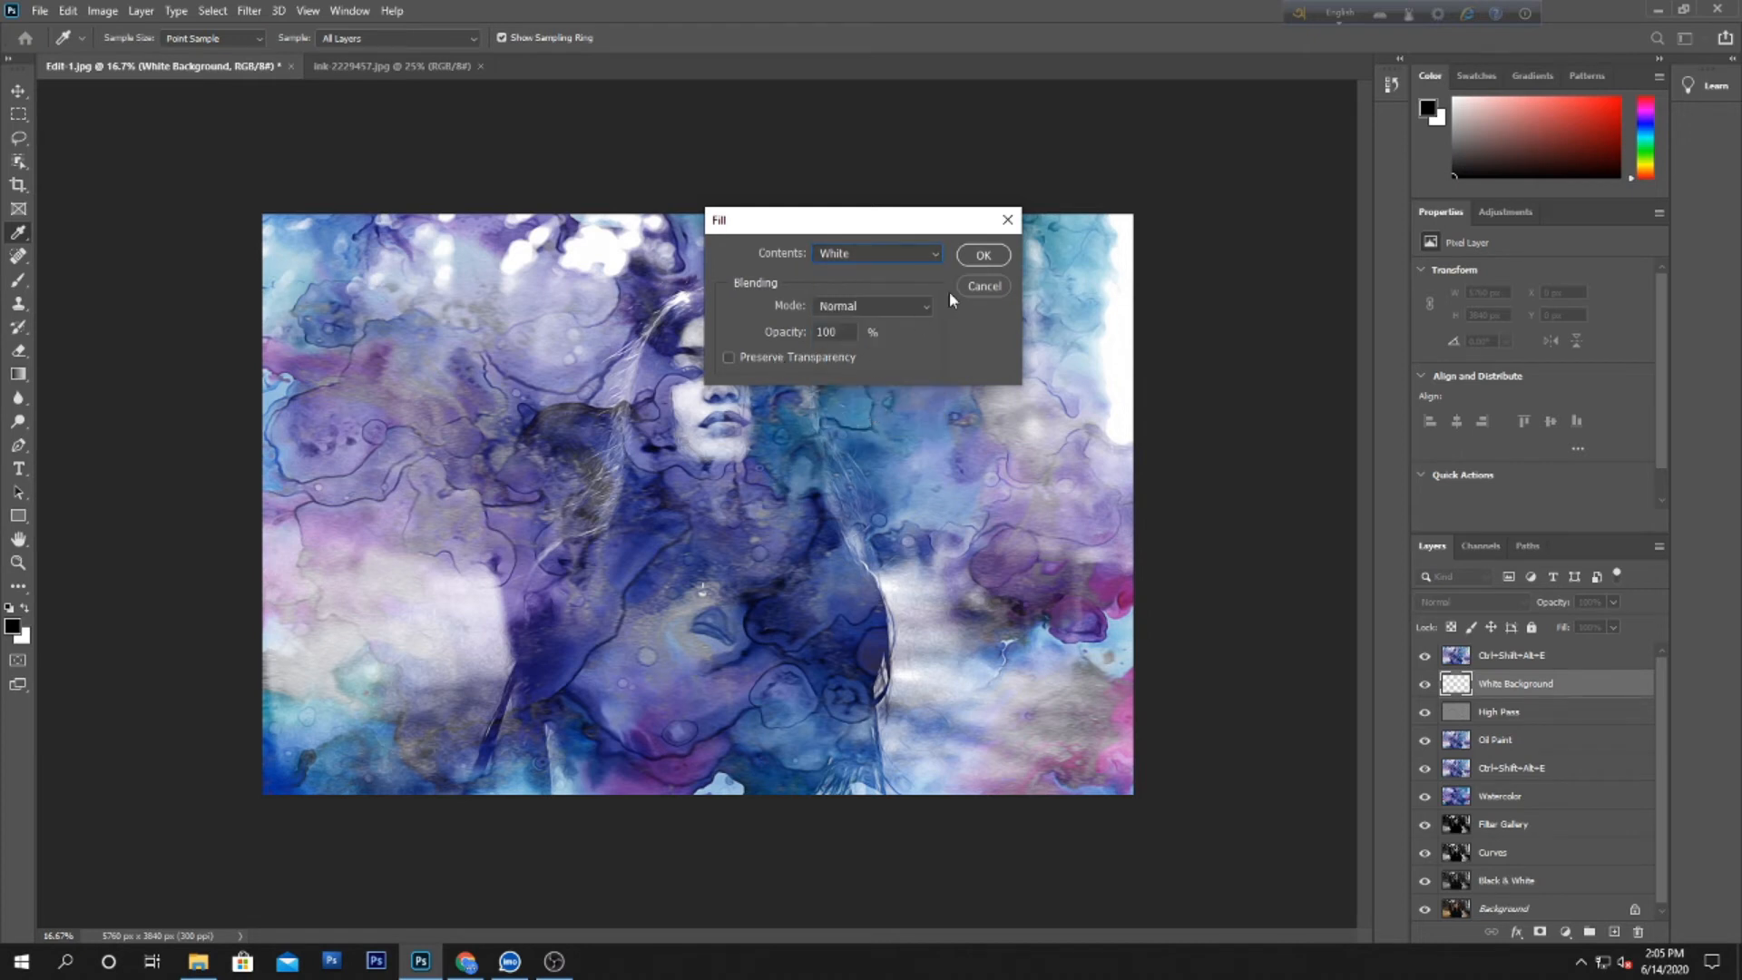
pyautogui.click(971, 257)
pyautogui.press('v')
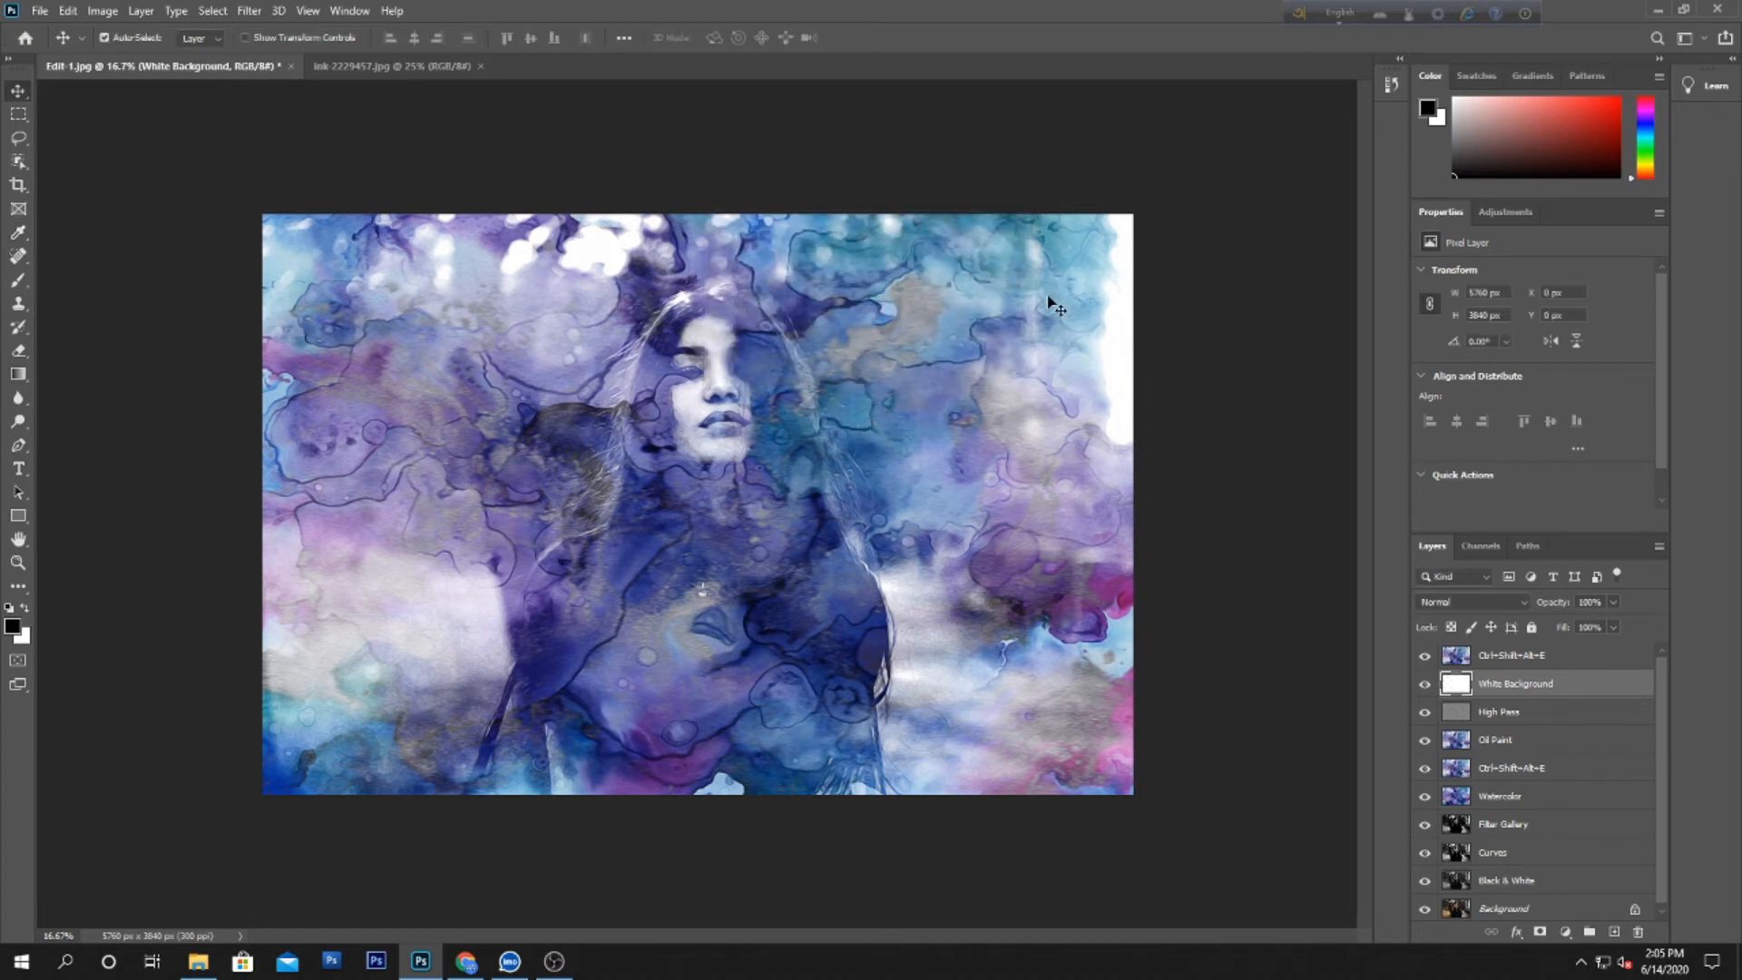
pyautogui.click(1547, 657)
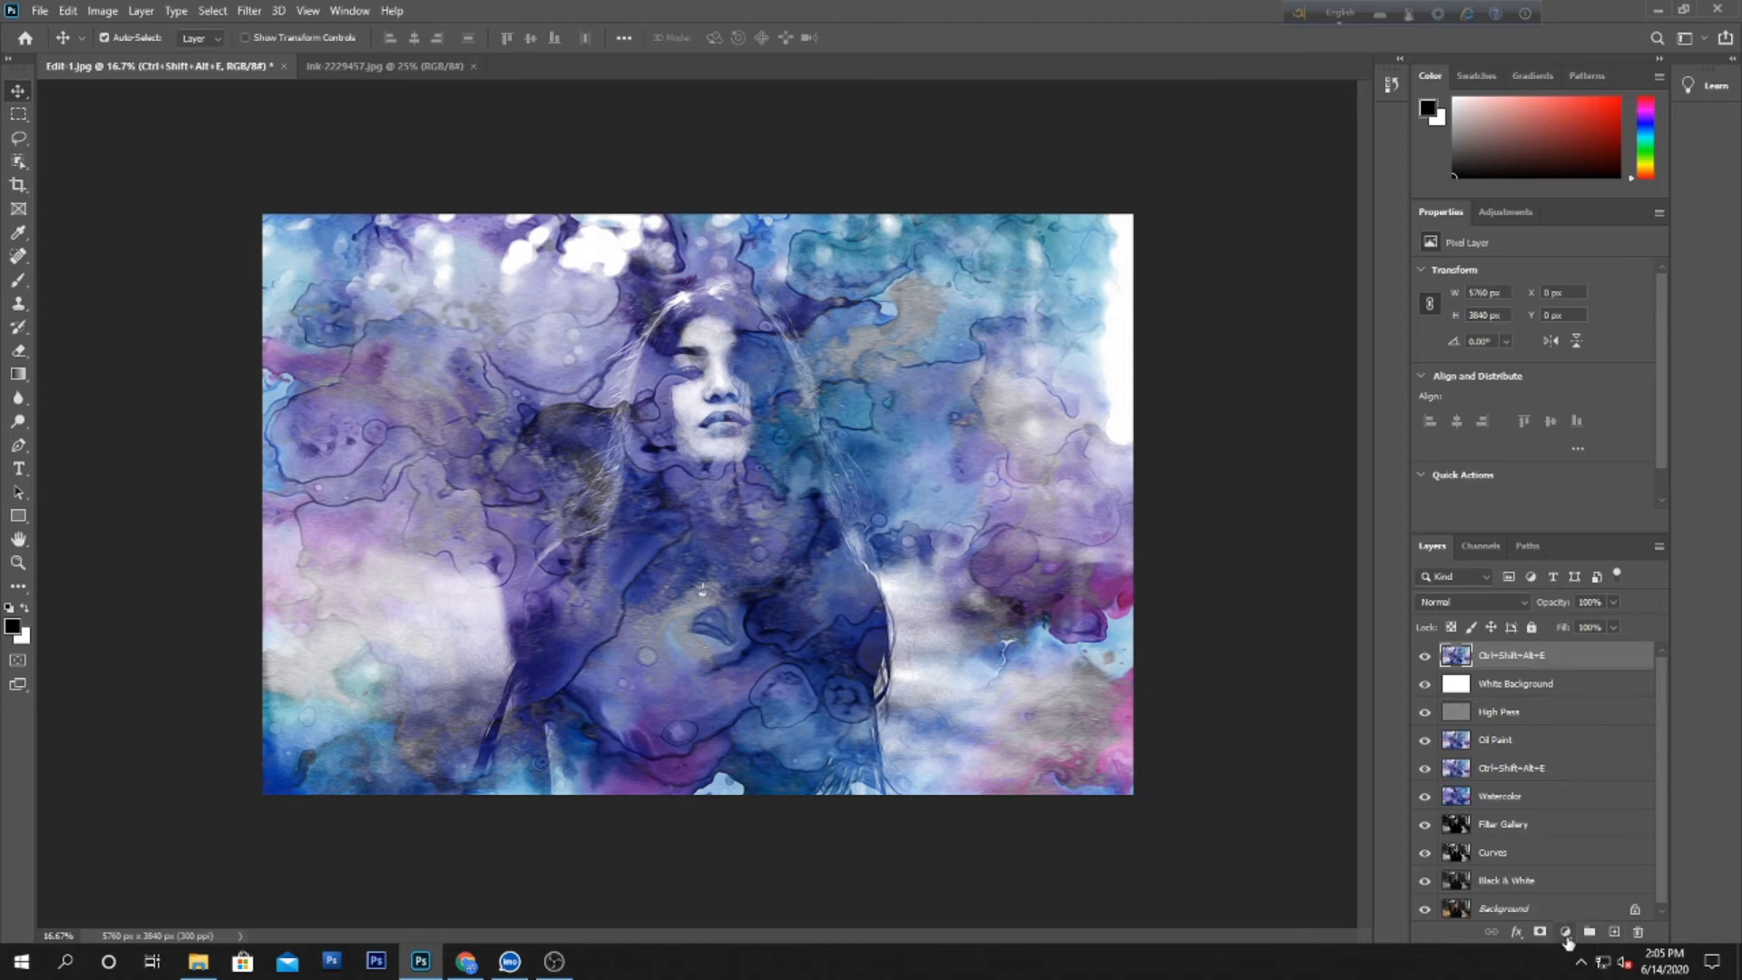
pyautogui.keyDown('alt'); pyautogui.click(1539, 931); pyautogui.keyUp('alt')
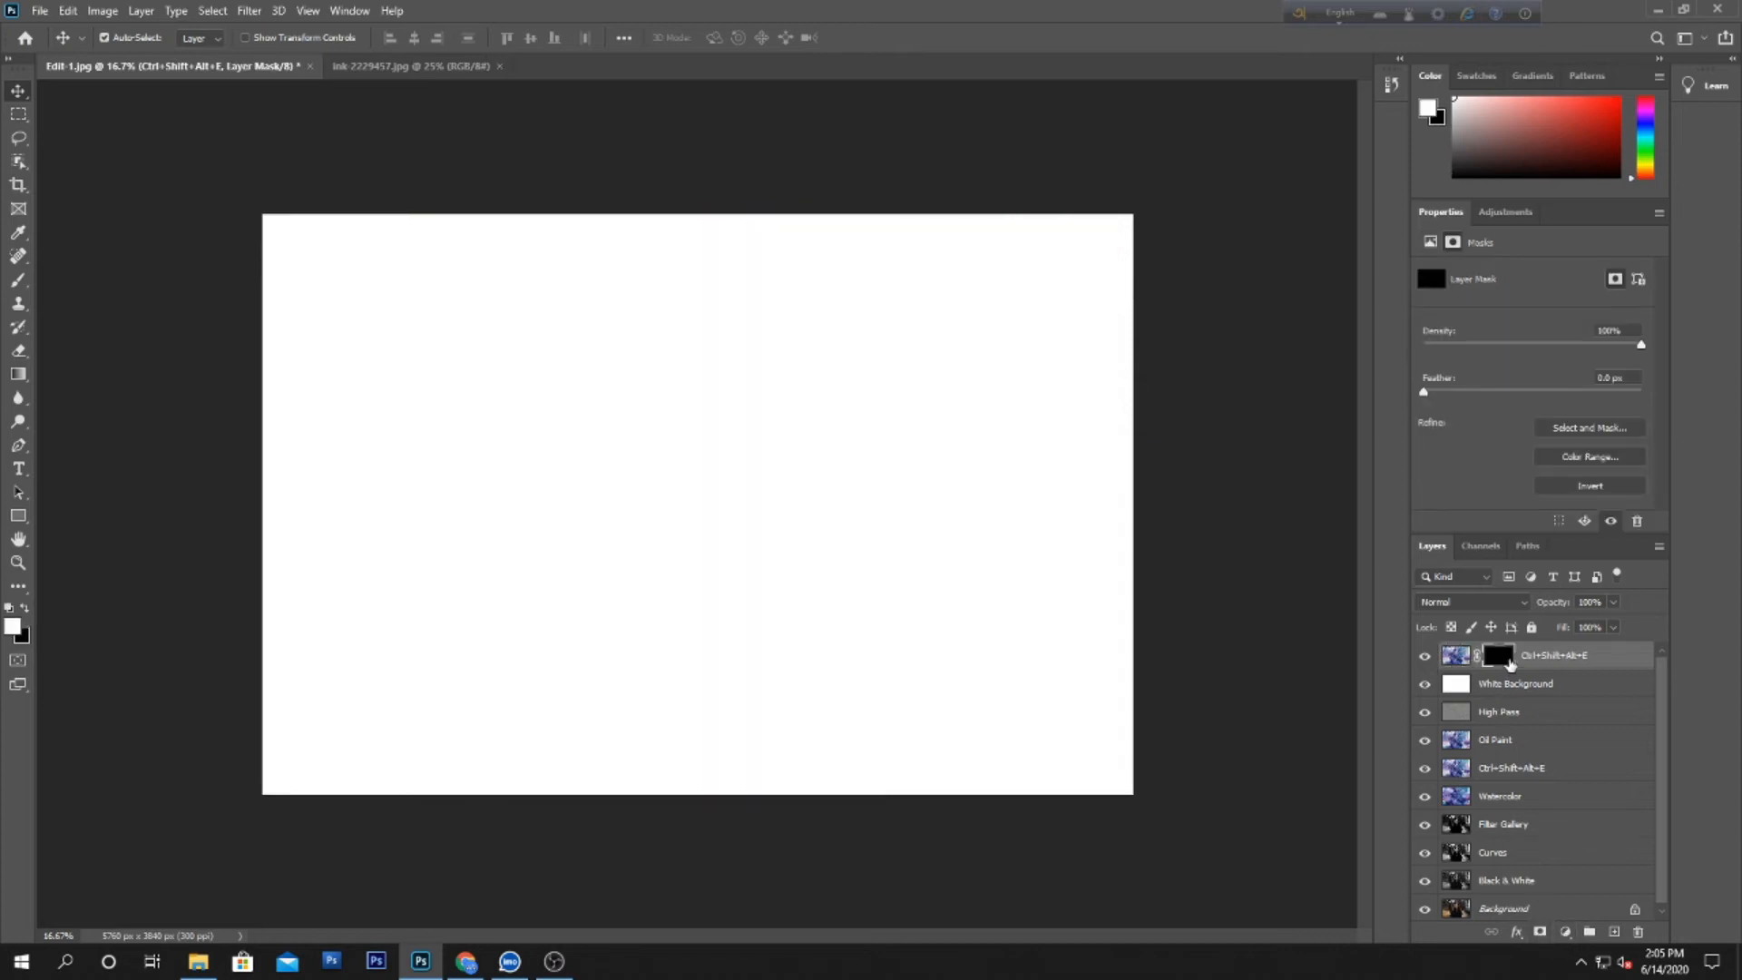
pyautogui.hotkey('ctrl', 'z')
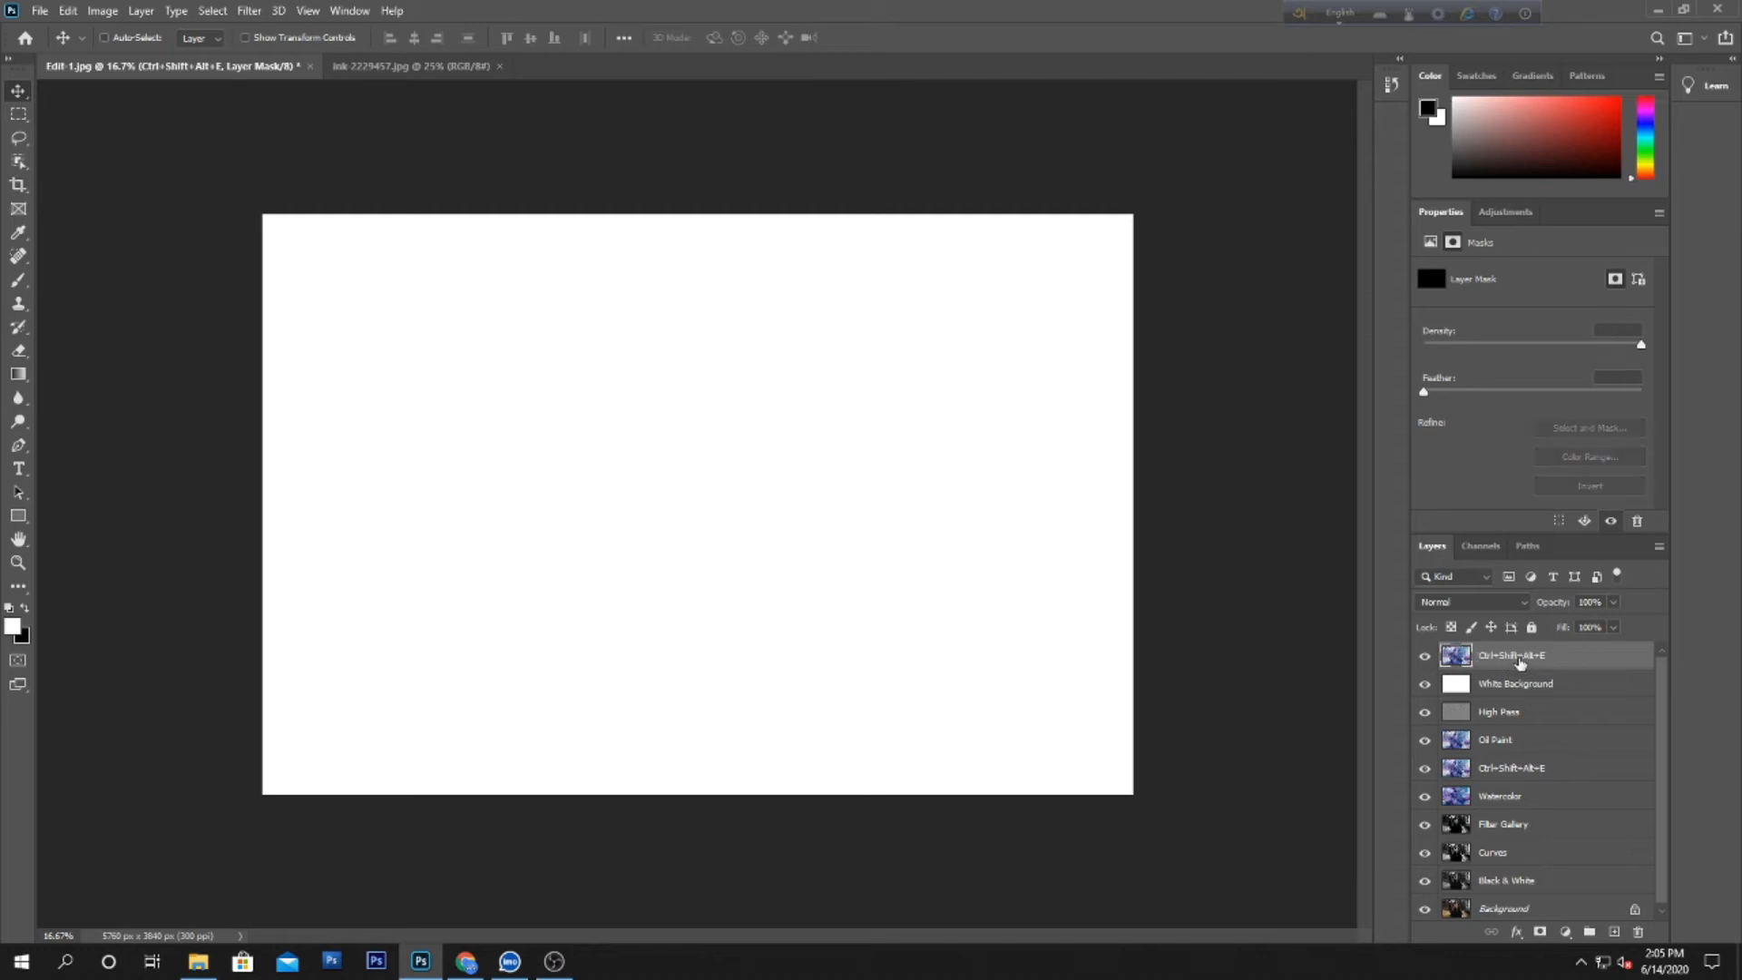
# Step: Duplicate the topmost Ctrl+Shift+Alt+E layer and name the copy "Brush"
pyautogui.hotkey('ctrl', 'j')
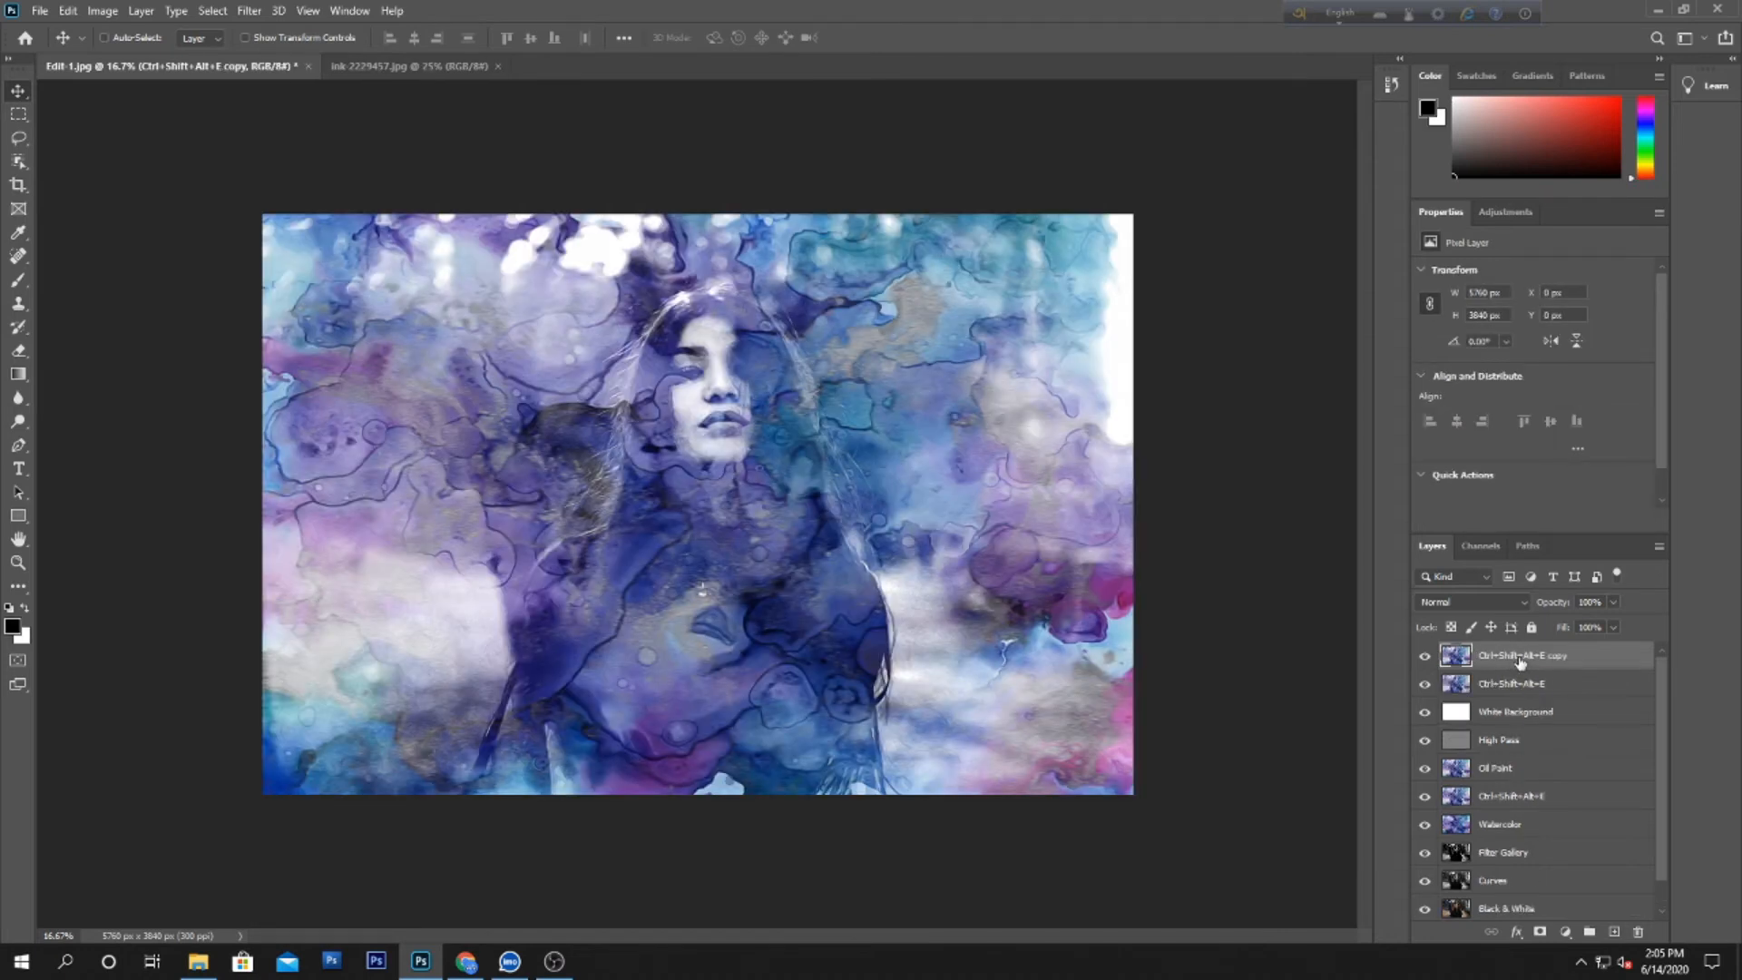
pyautogui.doubleClick(1511, 654)
pyautogui.write('E')
pyautogui.write('rush')
pyautogui.press('Return')
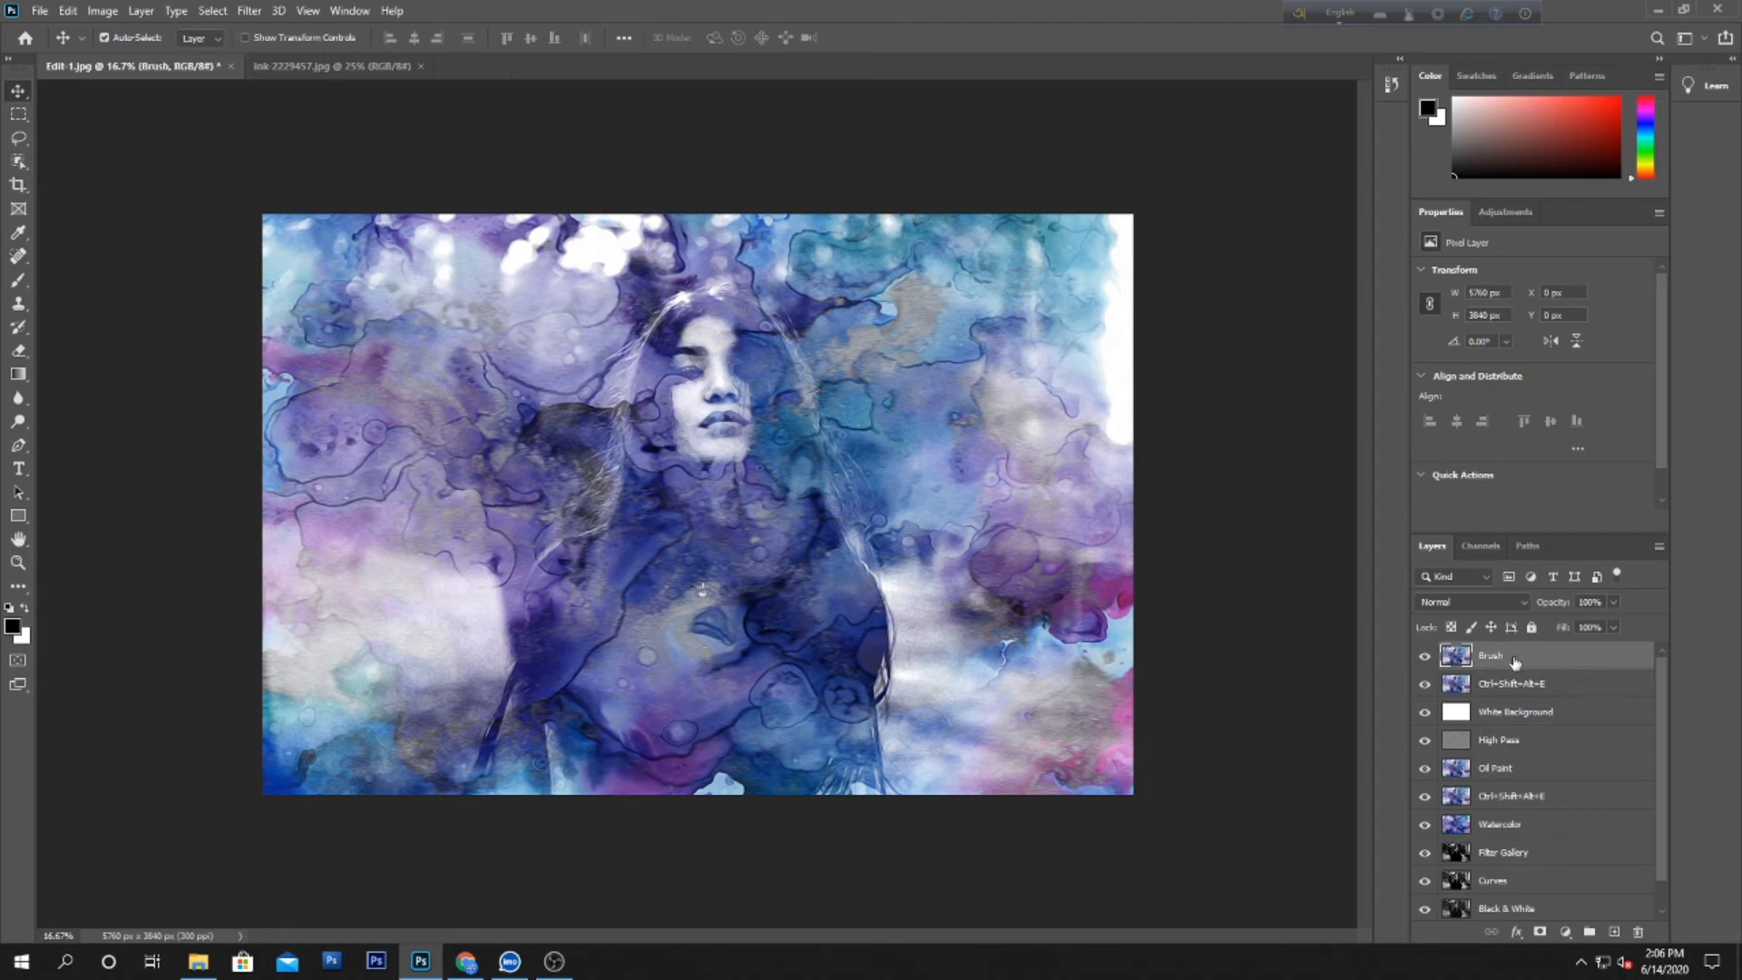
# Step: Move the White Background layer directly beneath Brush and add a black, hide-all layer mask to the Brush layer
pyautogui.moveTo(1528, 718); pyautogui.dragTo(1533, 682)
pyautogui.click(1529, 658)
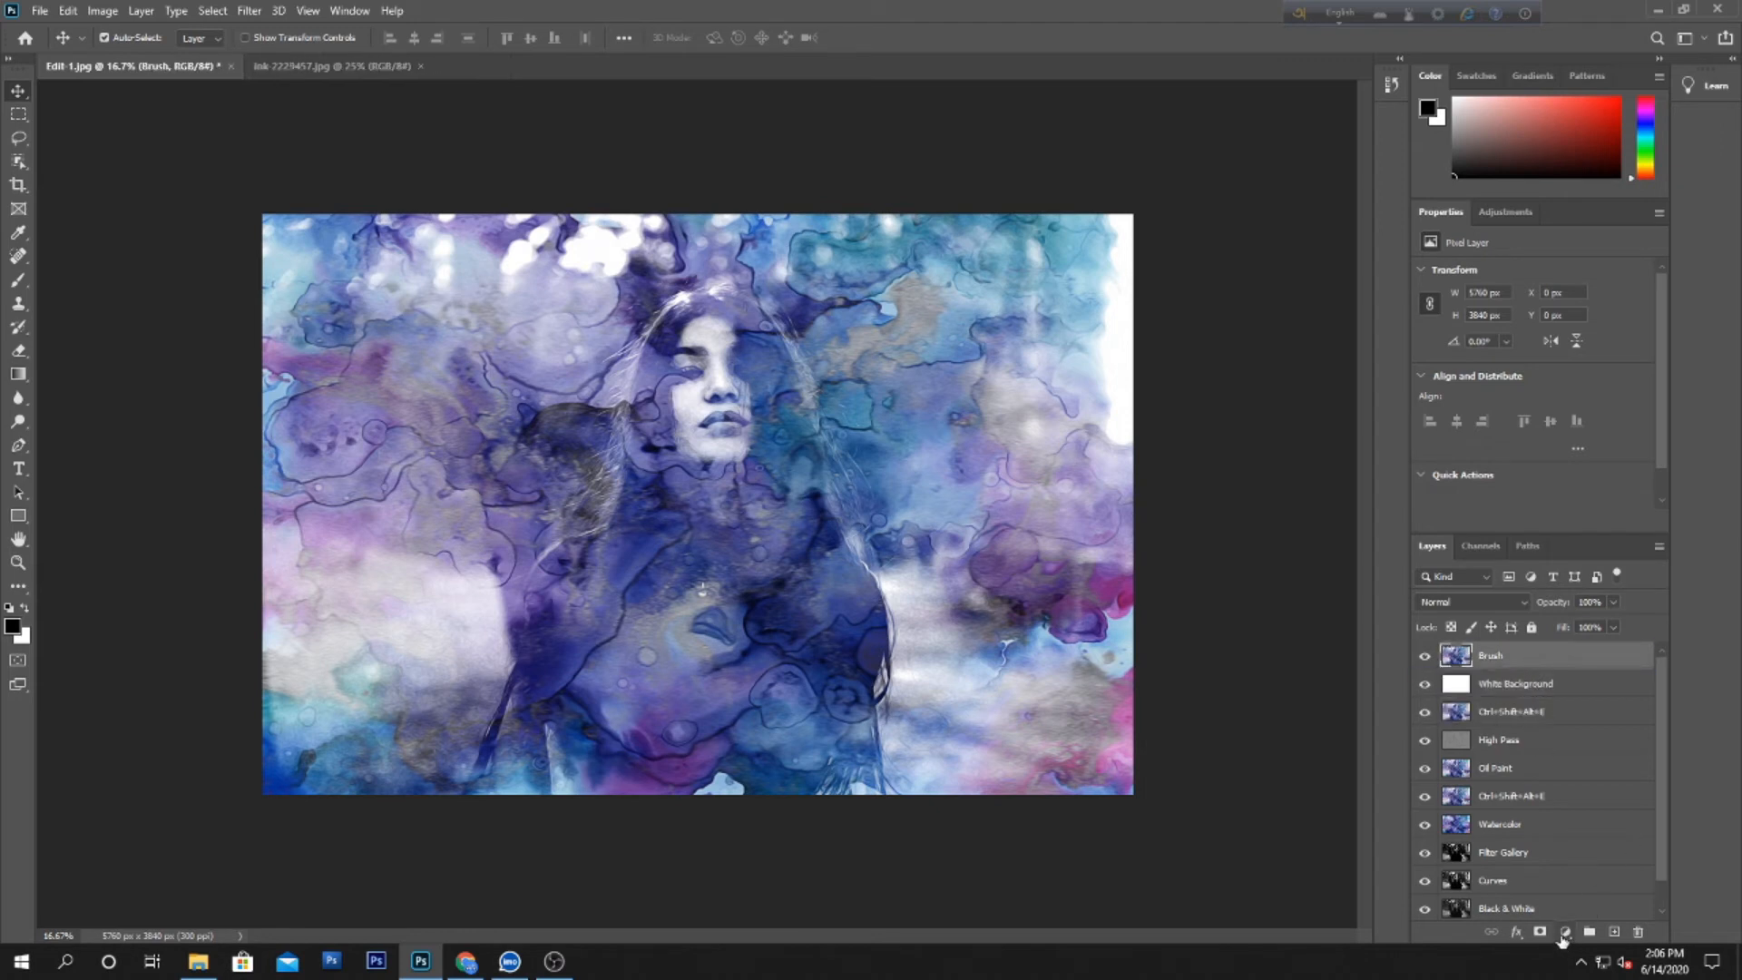
pyautogui.keyDown('alt'); pyautogui.click(1539, 932); pyautogui.keyUp('alt')
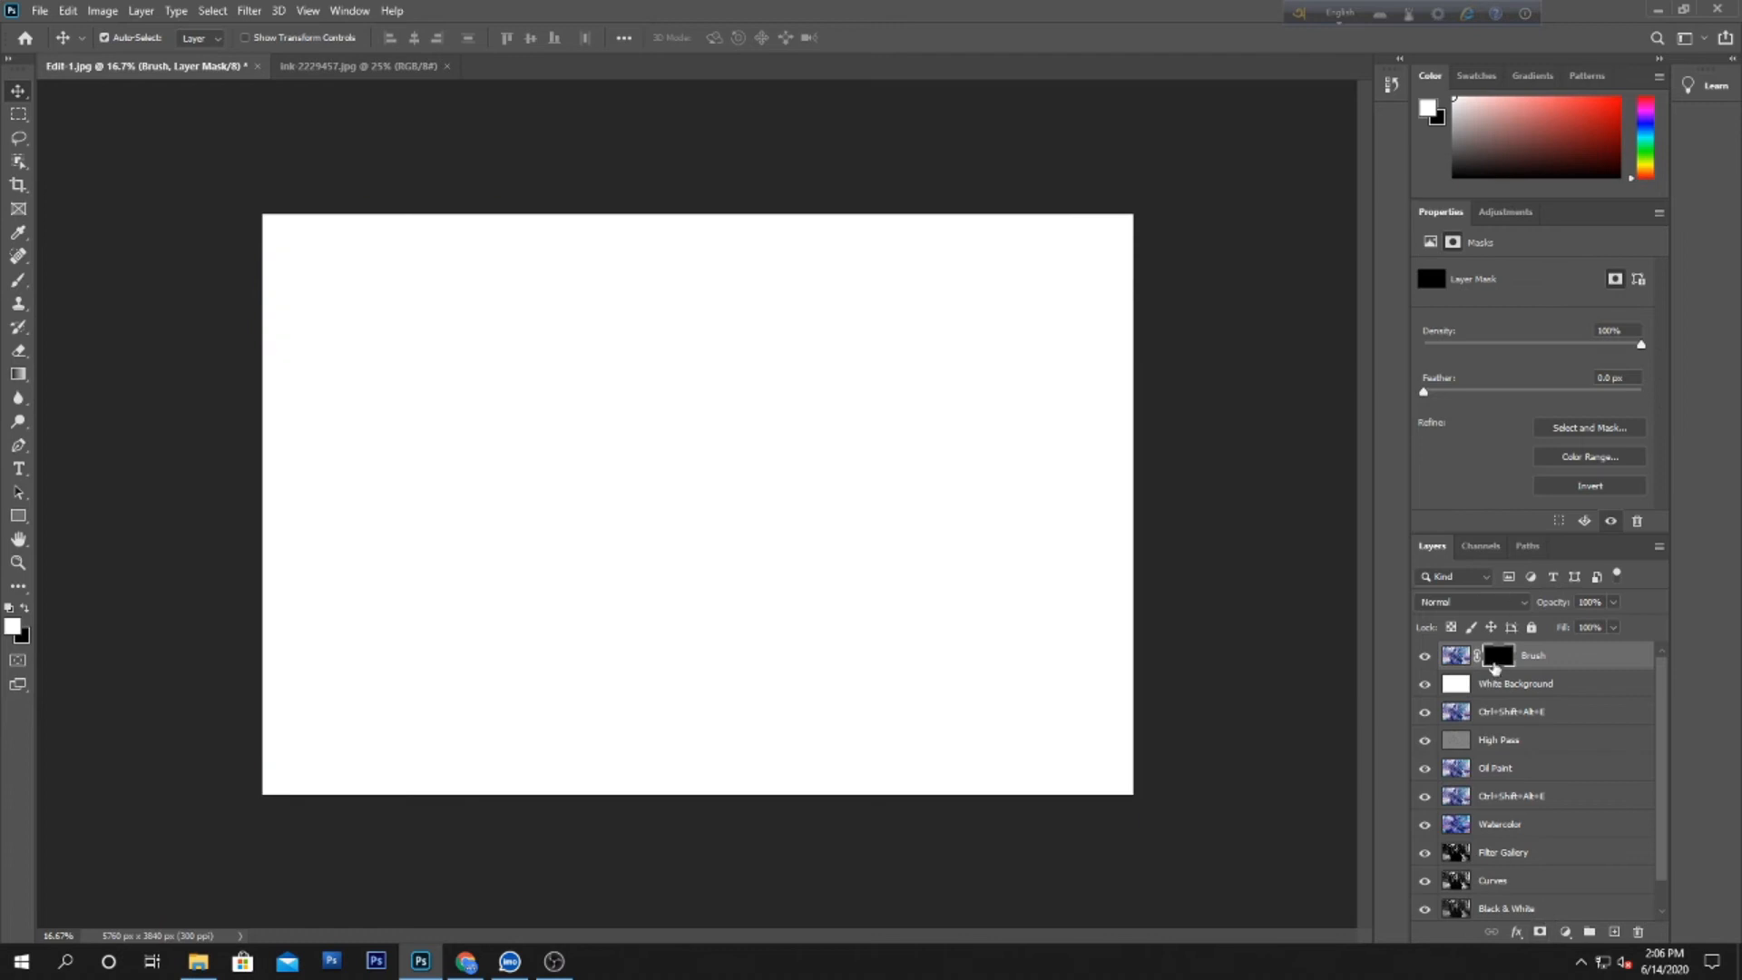
# Step: Activate the Brush tool and open the brush presets to the 20 Paint Splash Brushes set
pyautogui.click(18, 281)
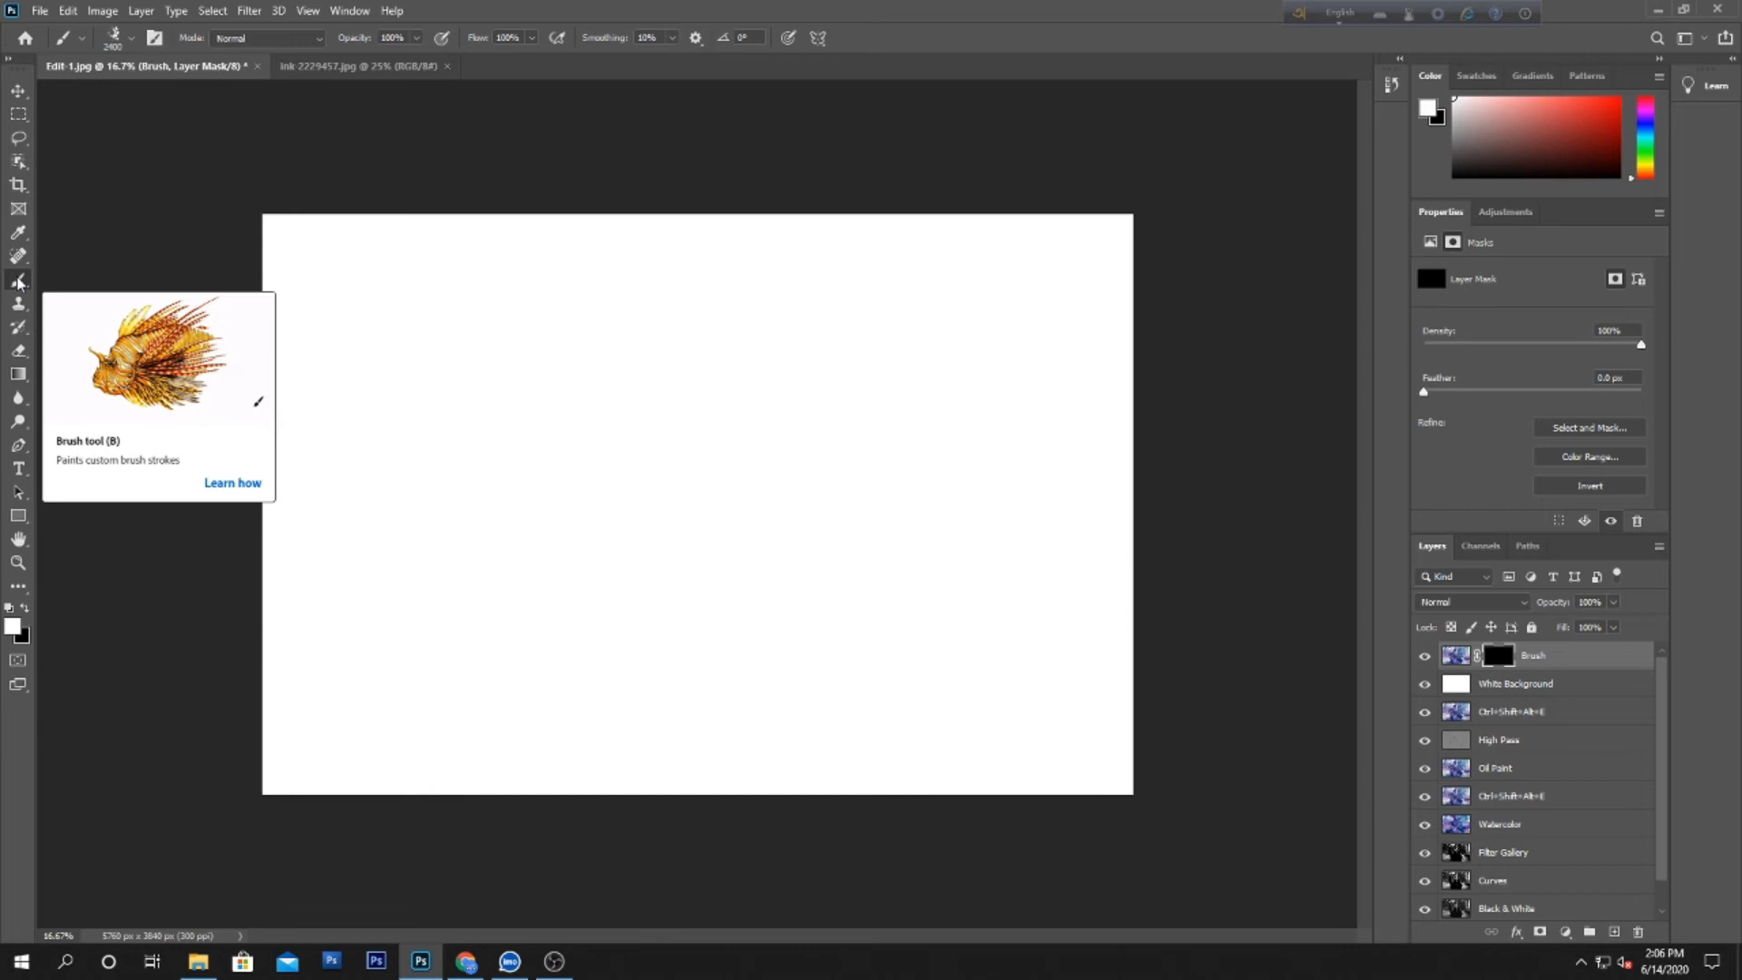
pyautogui.rightClick(18, 281)
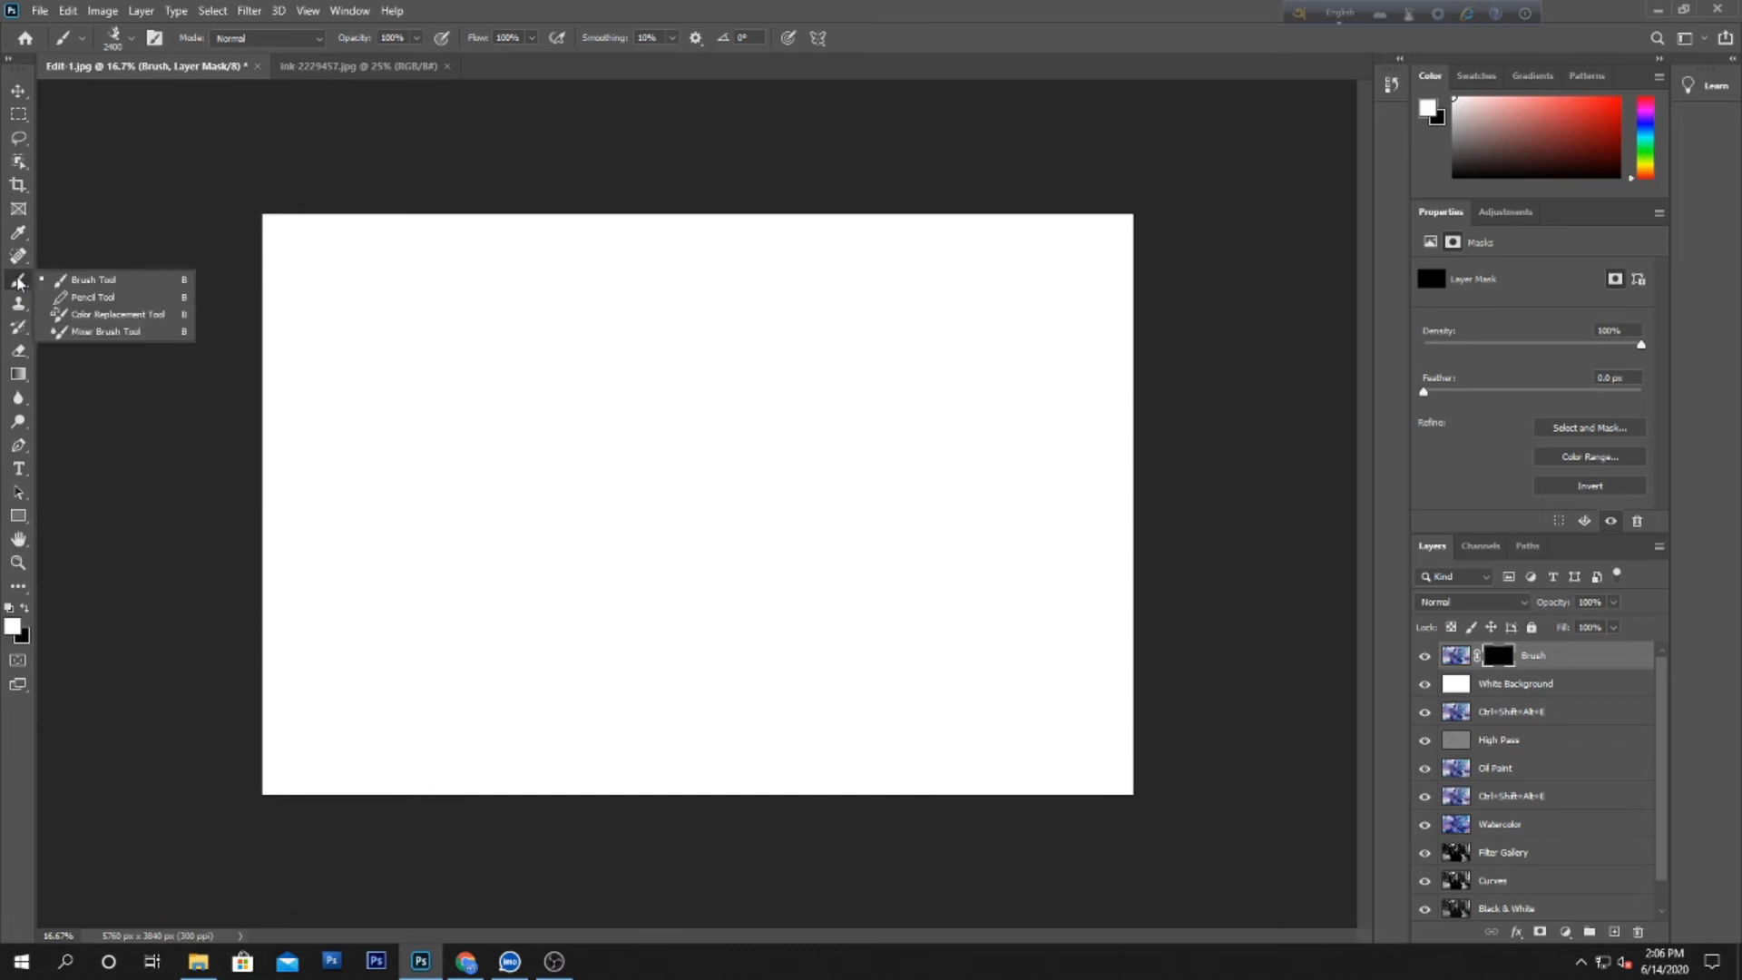
pyautogui.click(110, 282)
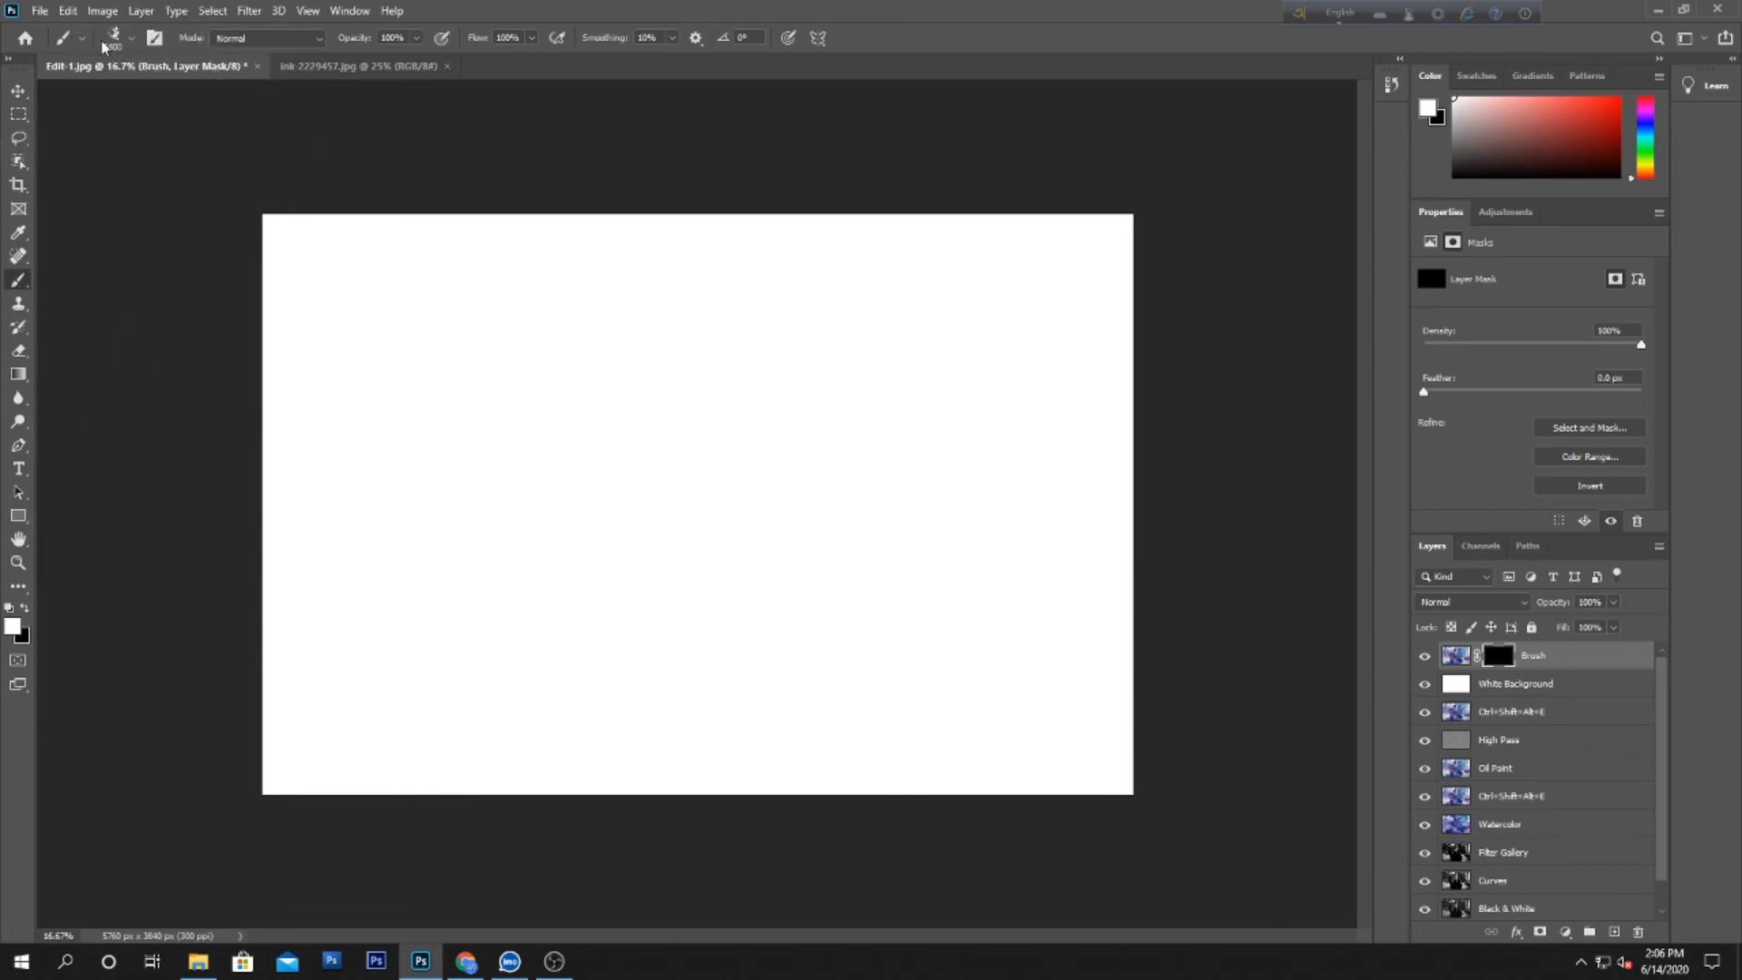
pyautogui.click(117, 39)
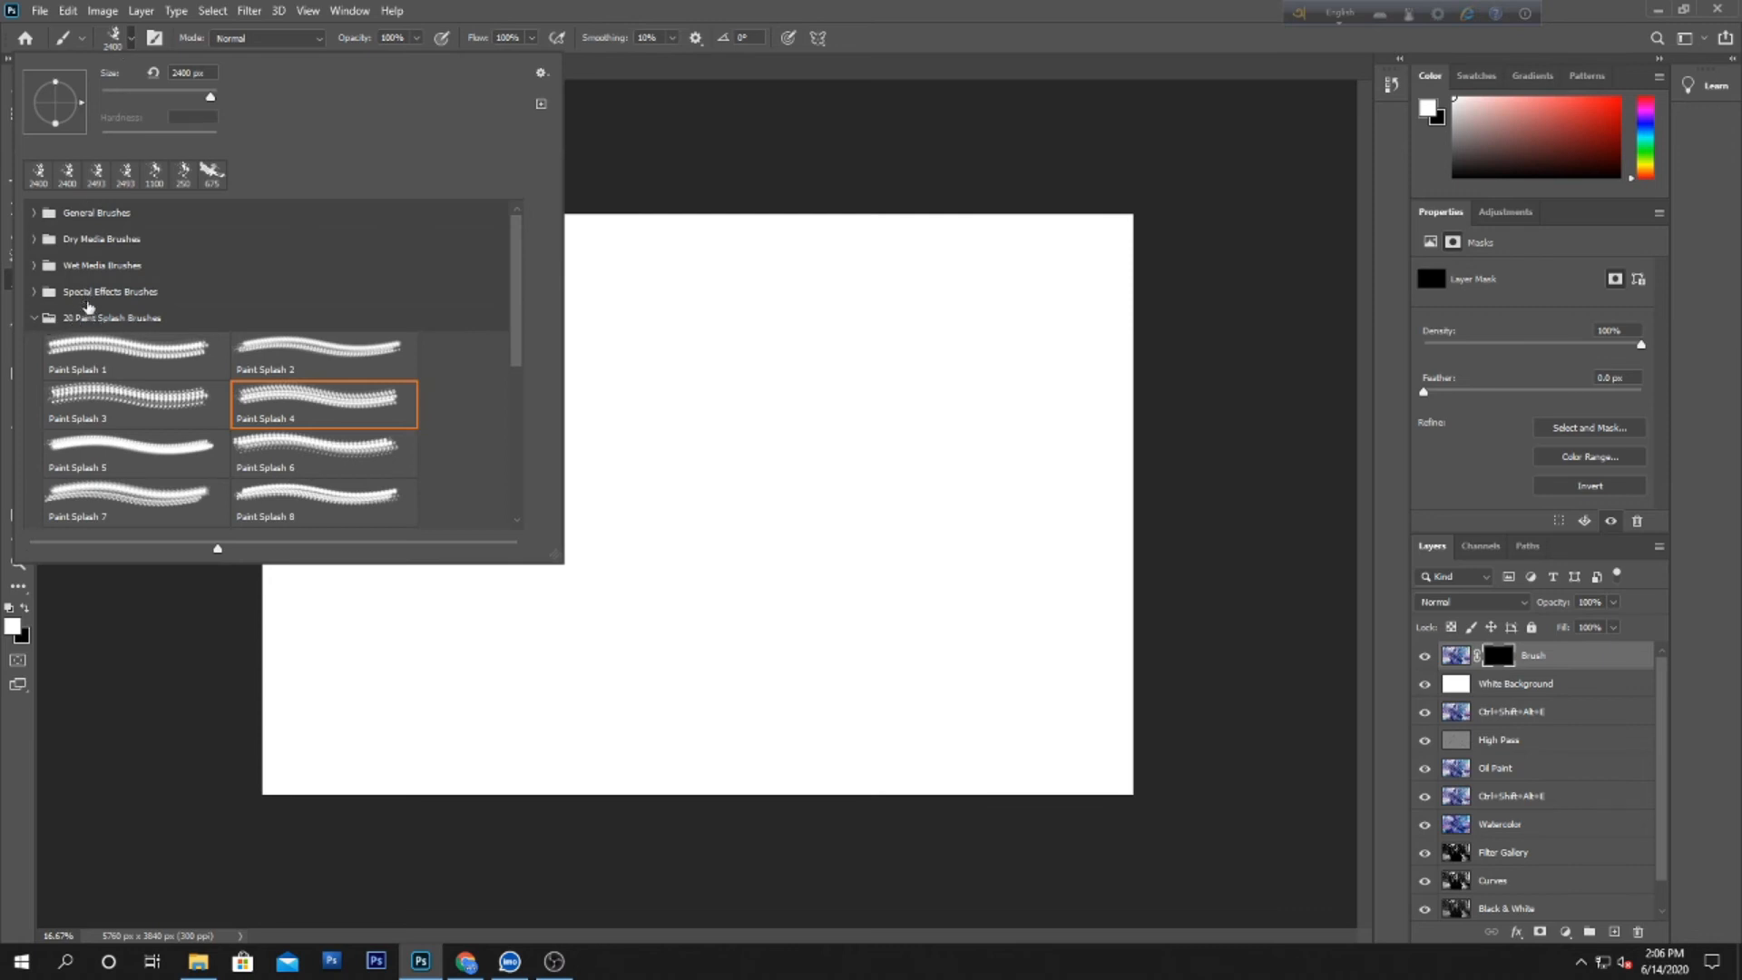
# Step: Preview the tip shapes of various presets in the 20 Paint Splash Brushes set over the canvas
pyautogui.click(293, 395)
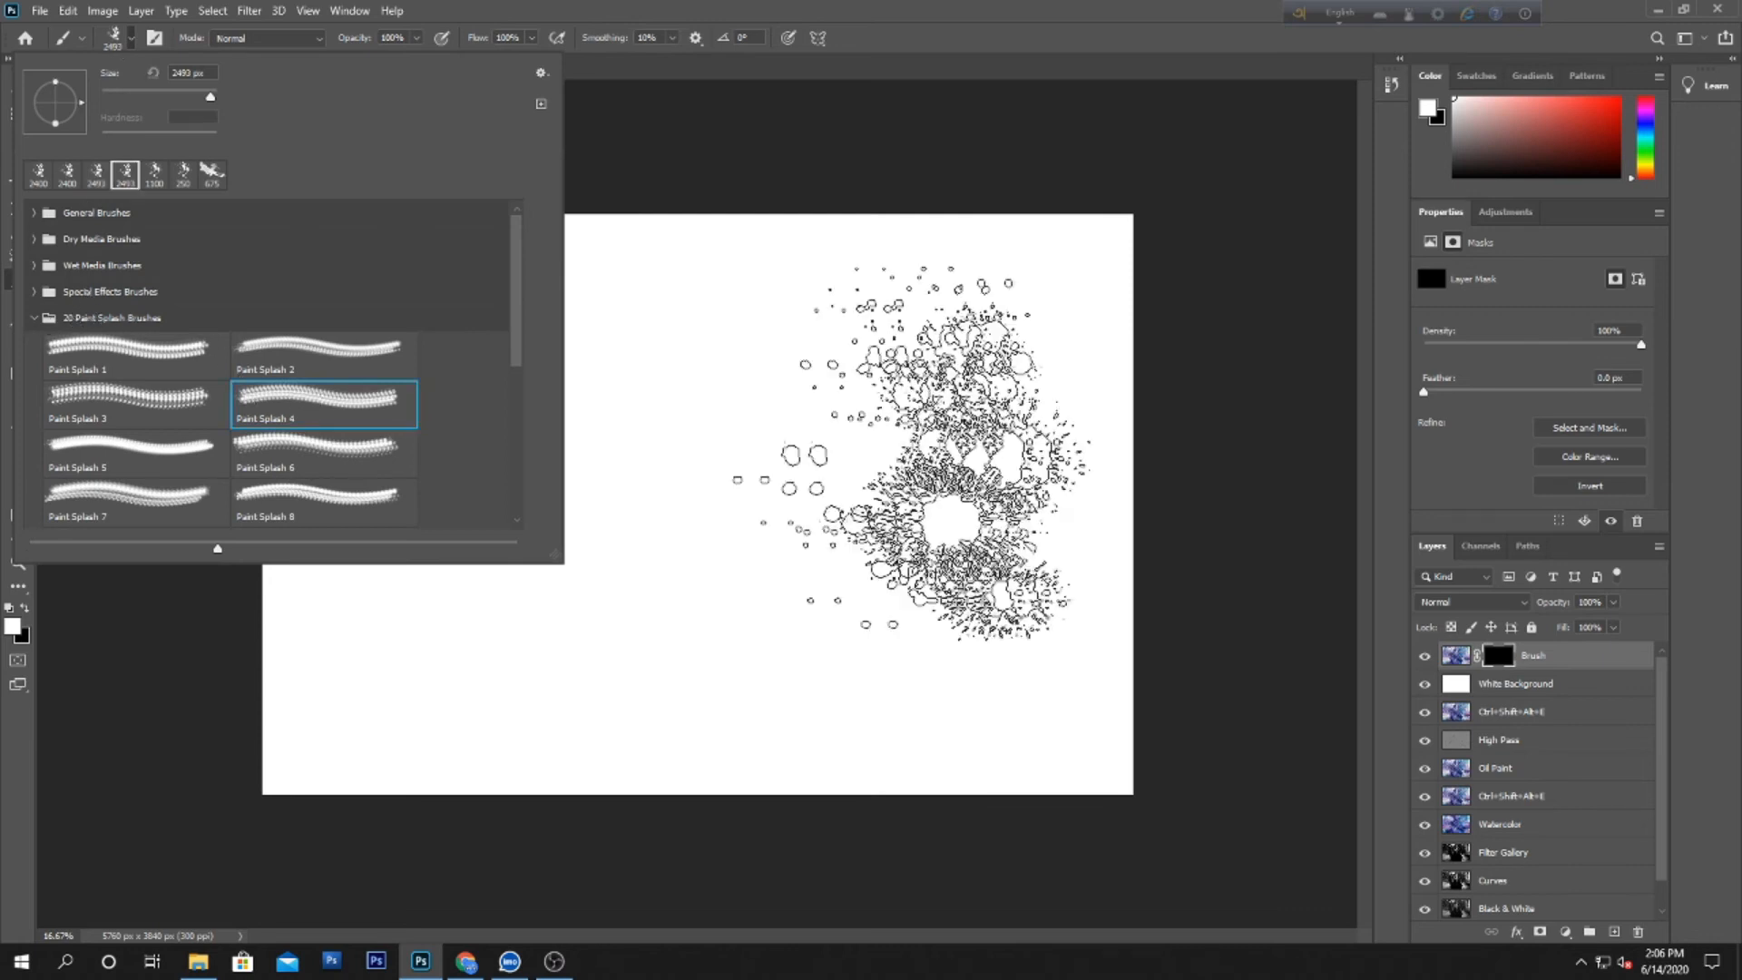
pyautogui.click(150, 403)
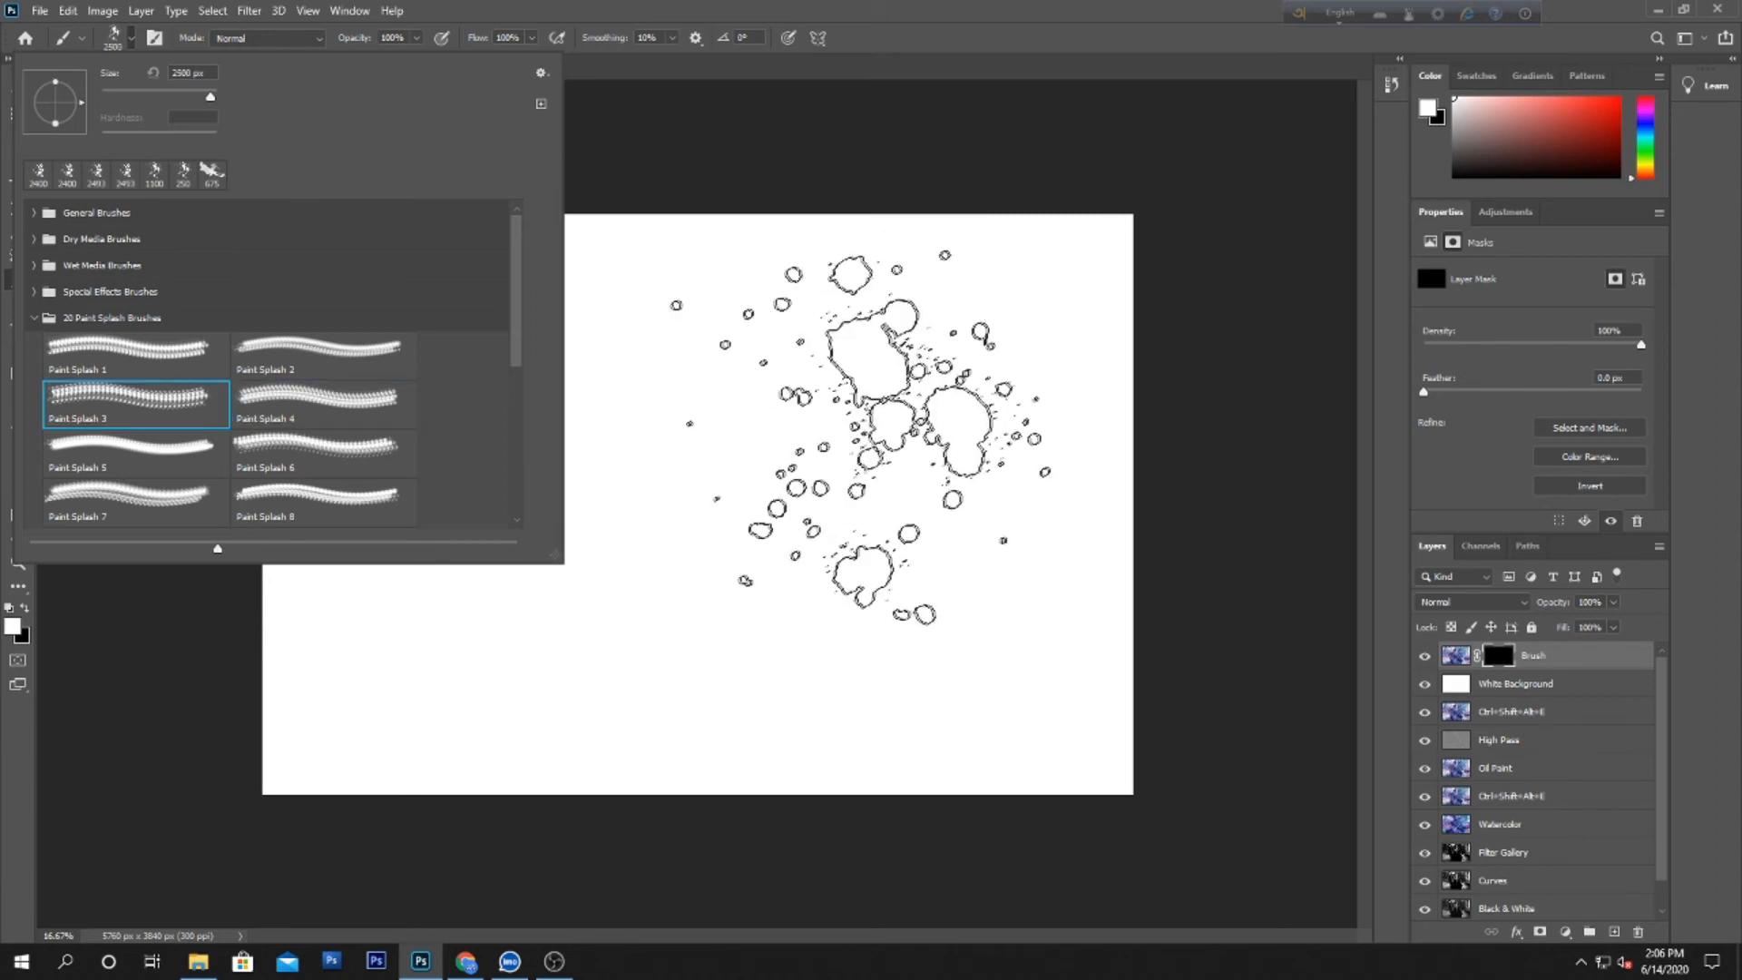
pyautogui.click(306, 417)
pyautogui.click(258, 458)
pyautogui.scroll(-1, 372, 516)
pyautogui.click(292, 481)
pyautogui.click(363, 513)
pyautogui.scroll(-1, 367, 510)
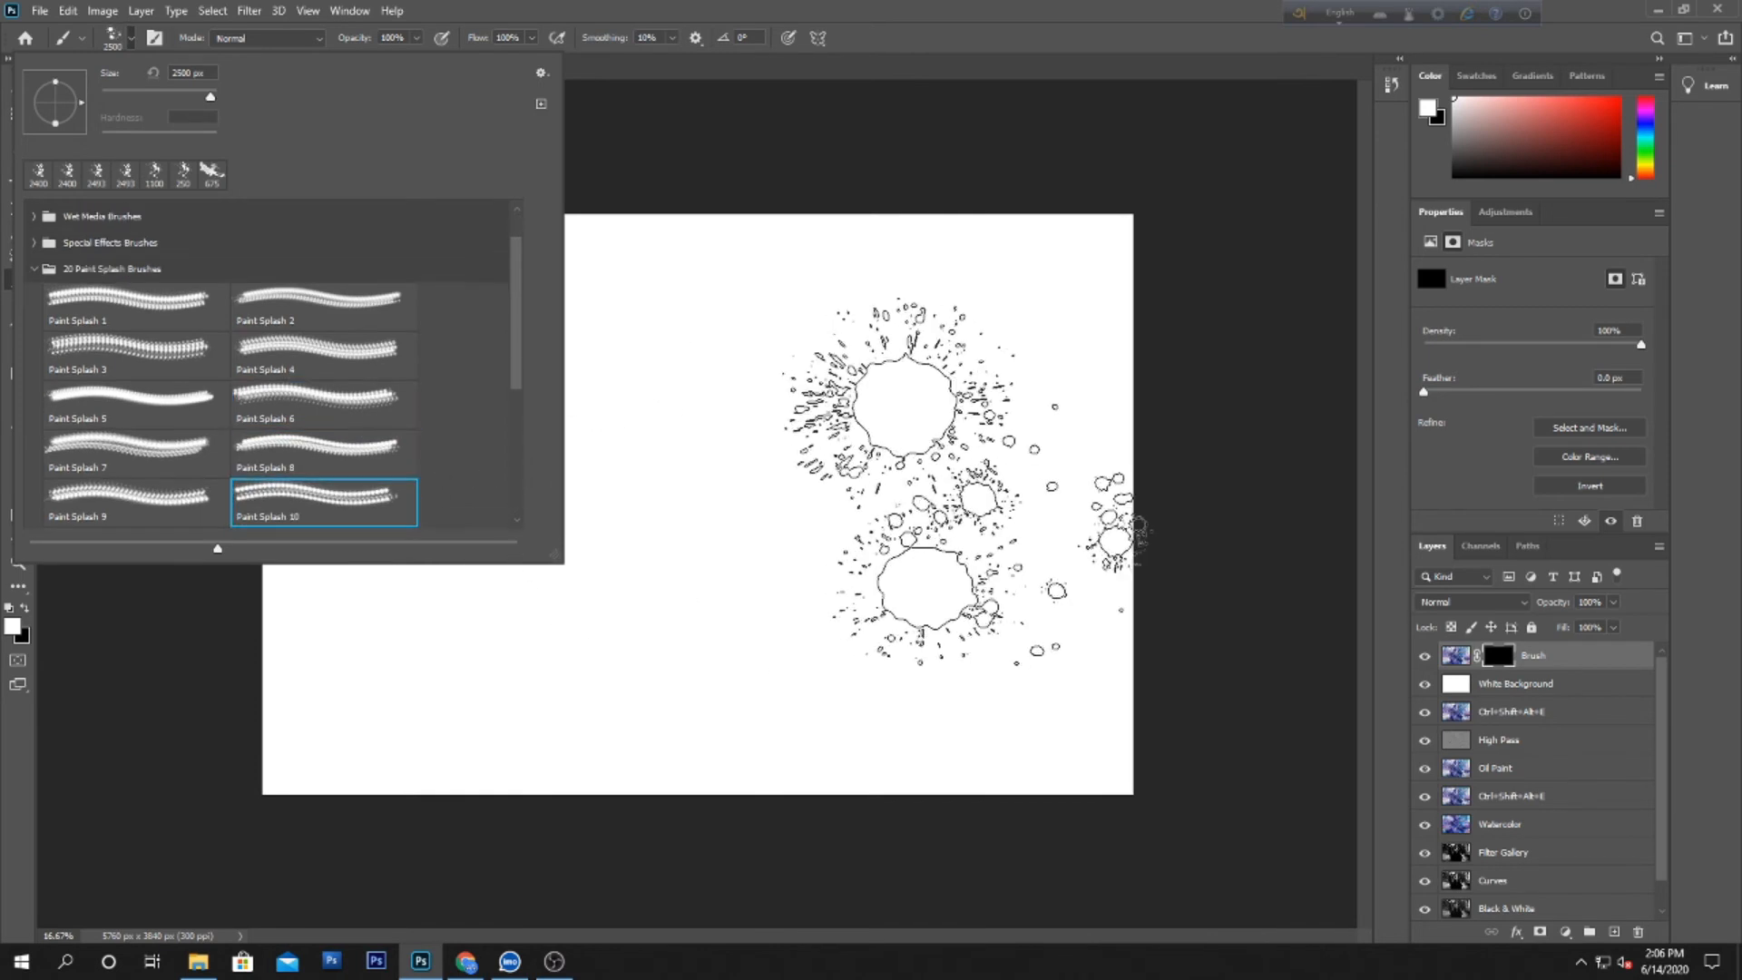
pyautogui.scroll(-2, 399, 454)
pyautogui.scroll(-3, 404, 448)
pyautogui.click(363, 449)
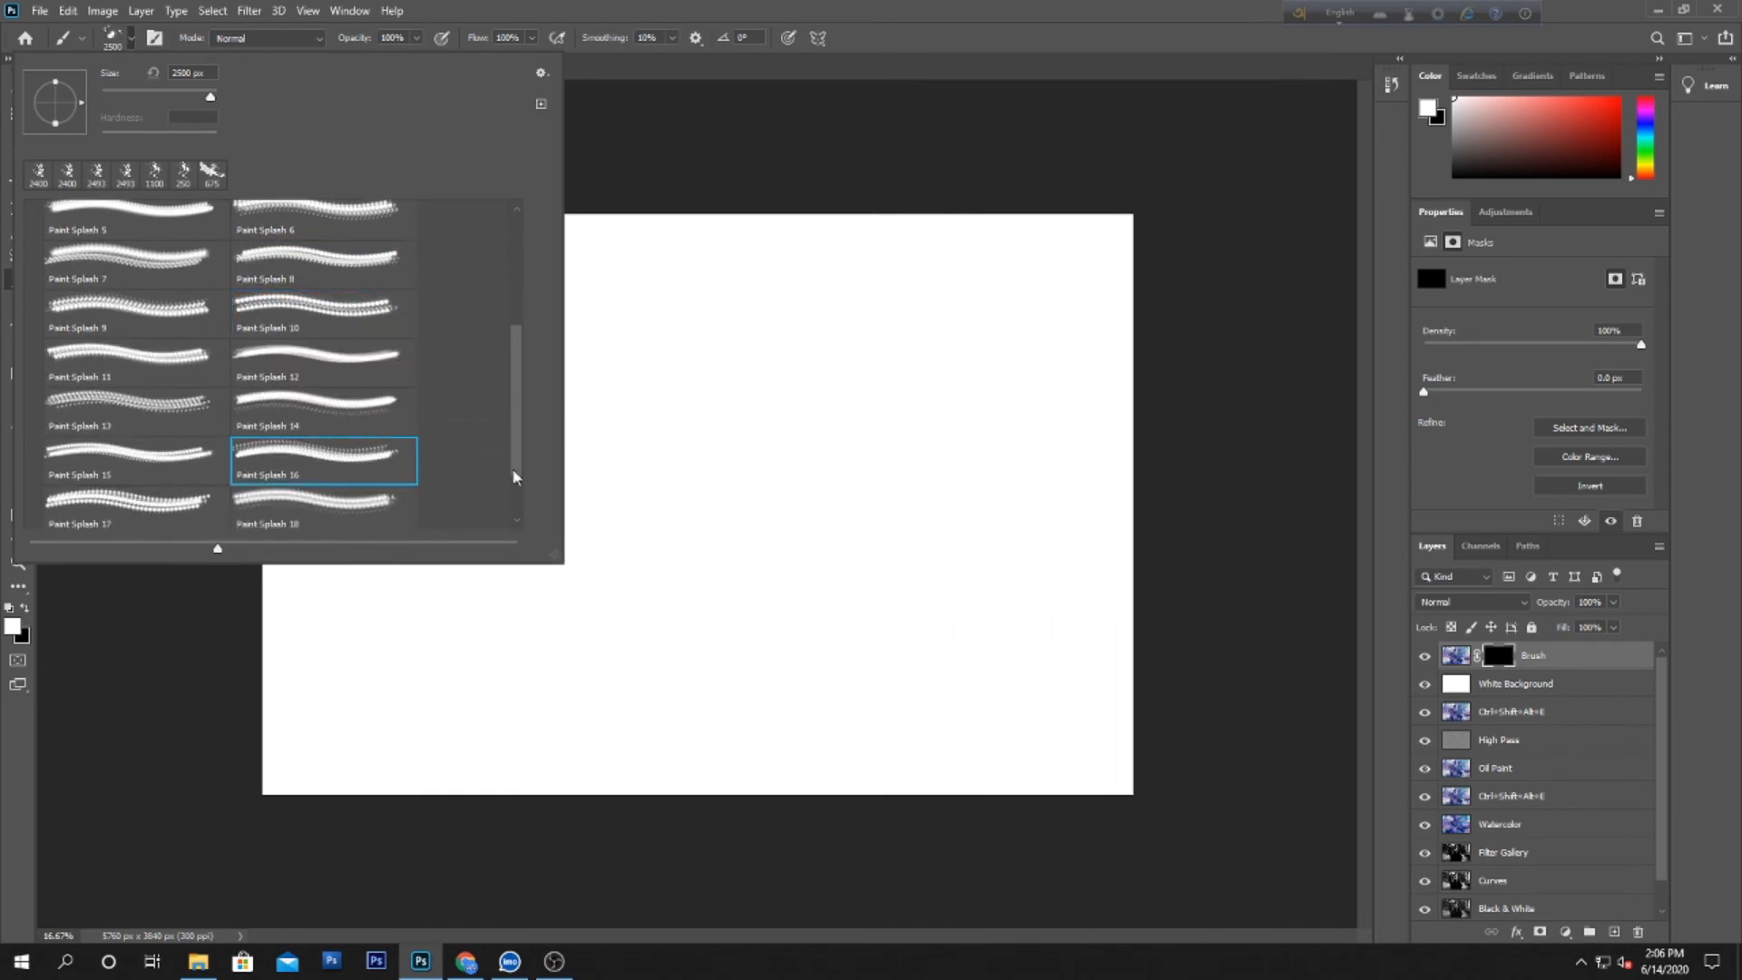
pyautogui.scroll(-2, 431, 447)
pyautogui.click(354, 470)
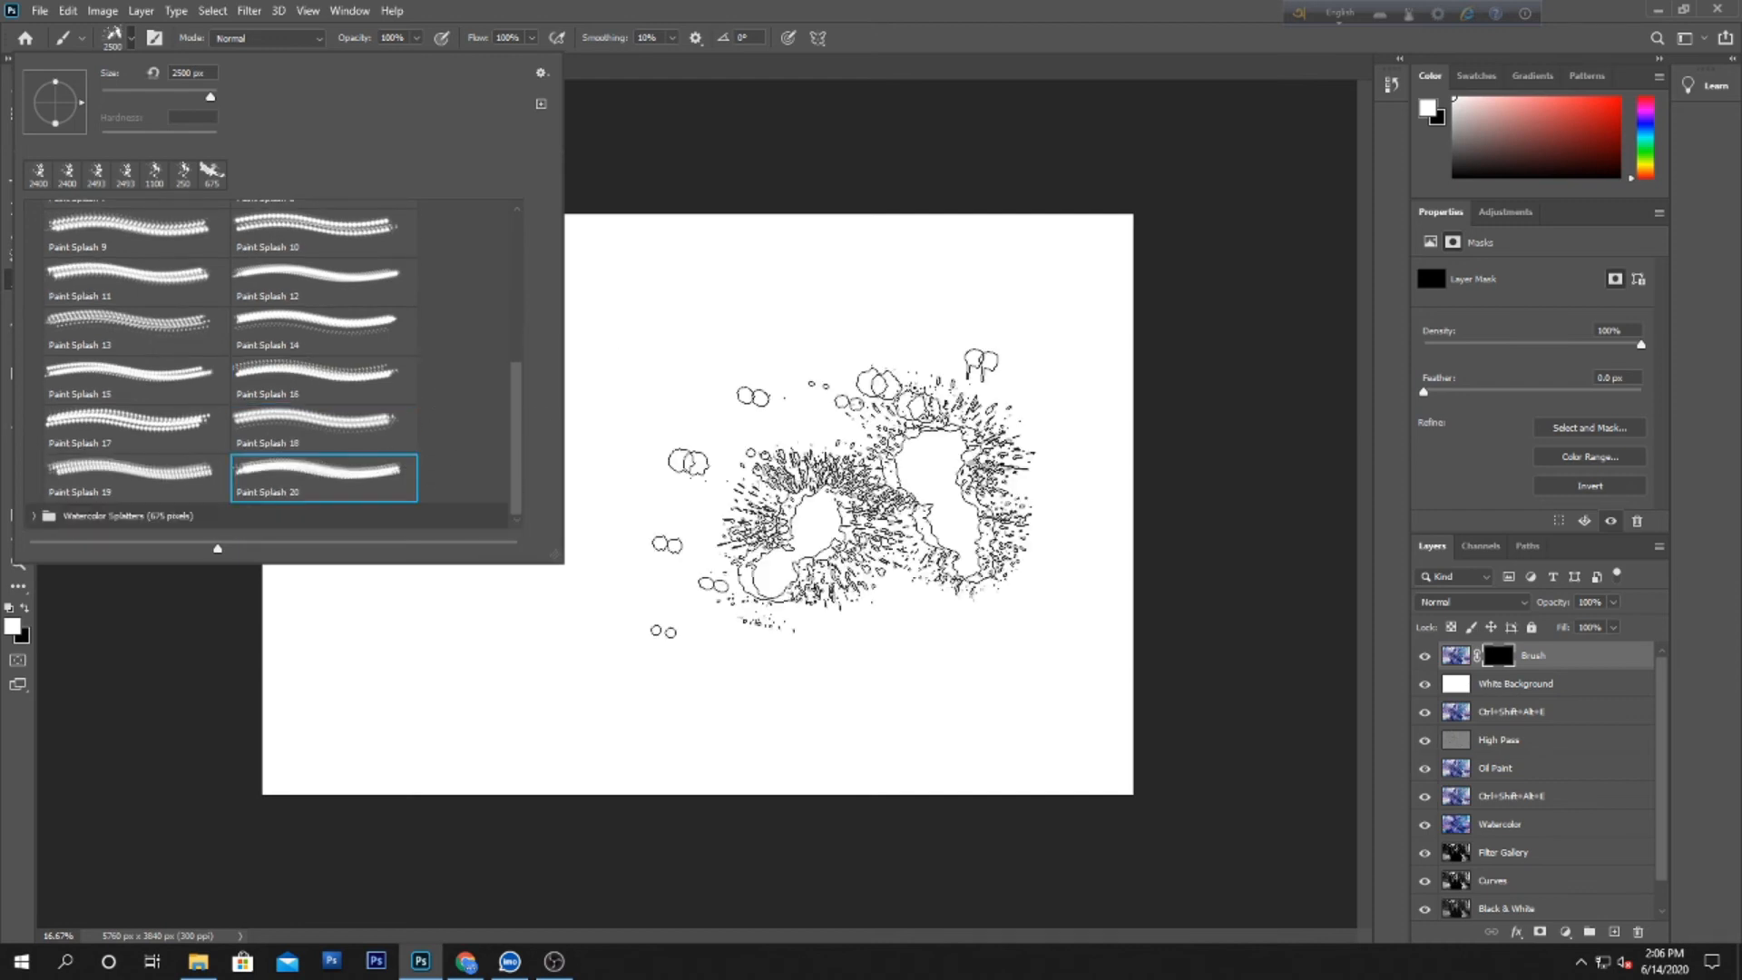
pyautogui.click(141, 466)
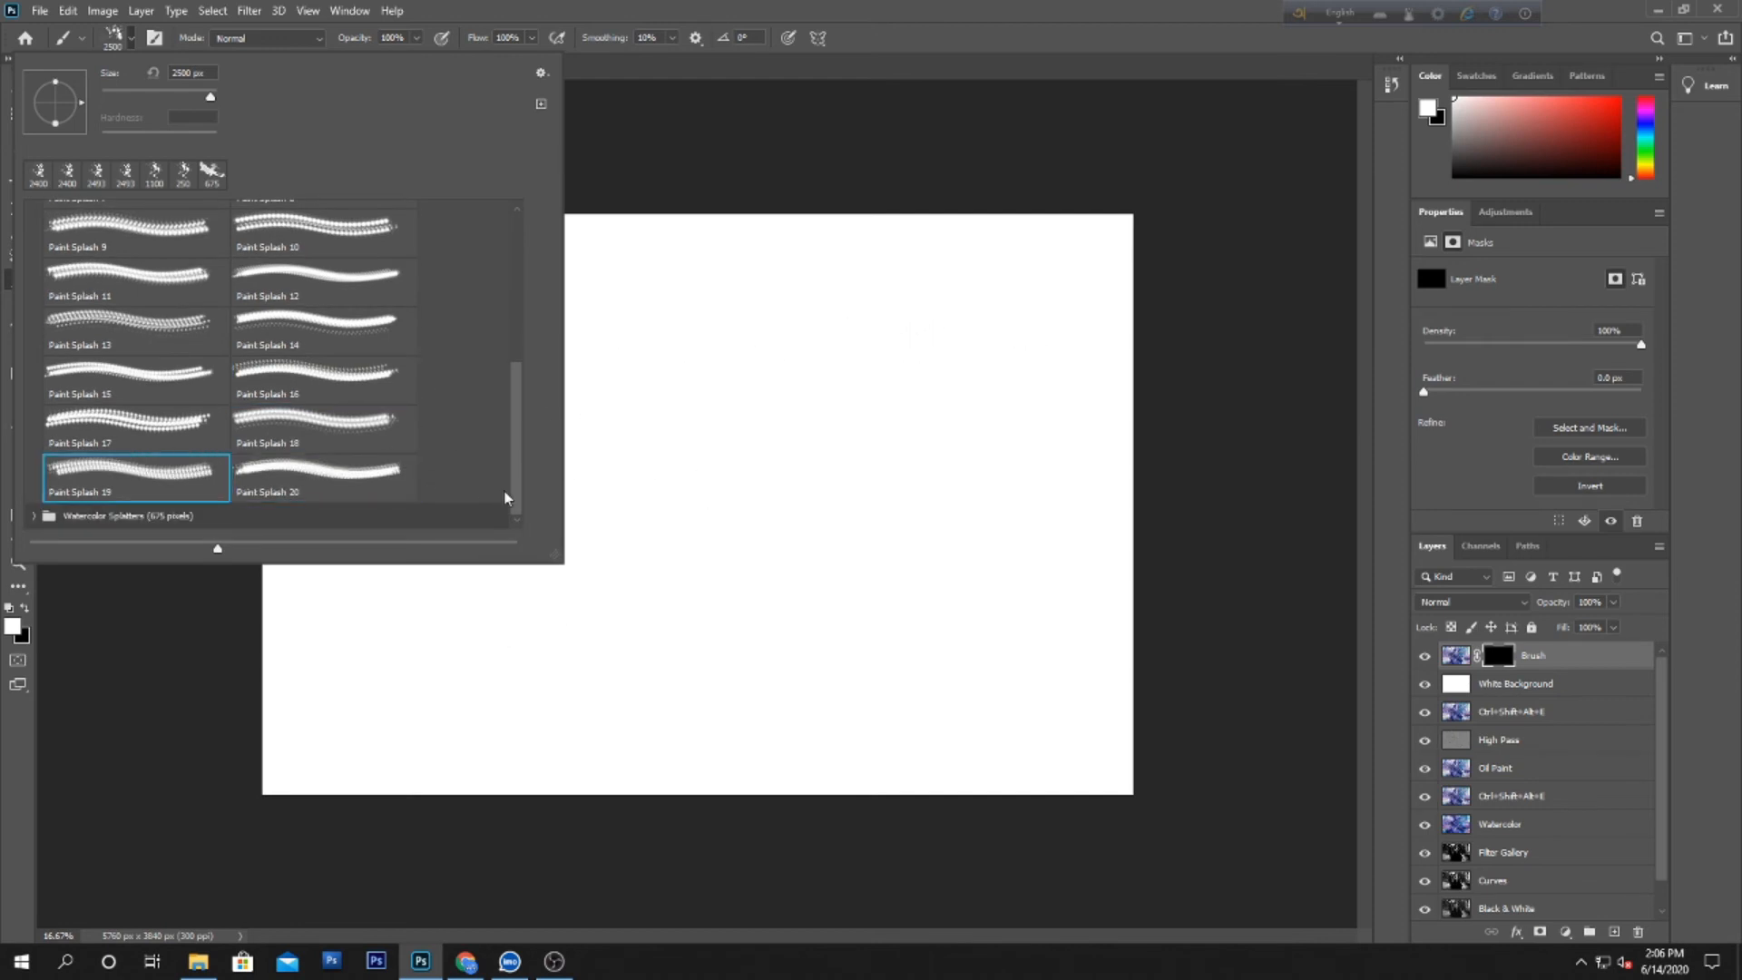
pyautogui.click(182, 392)
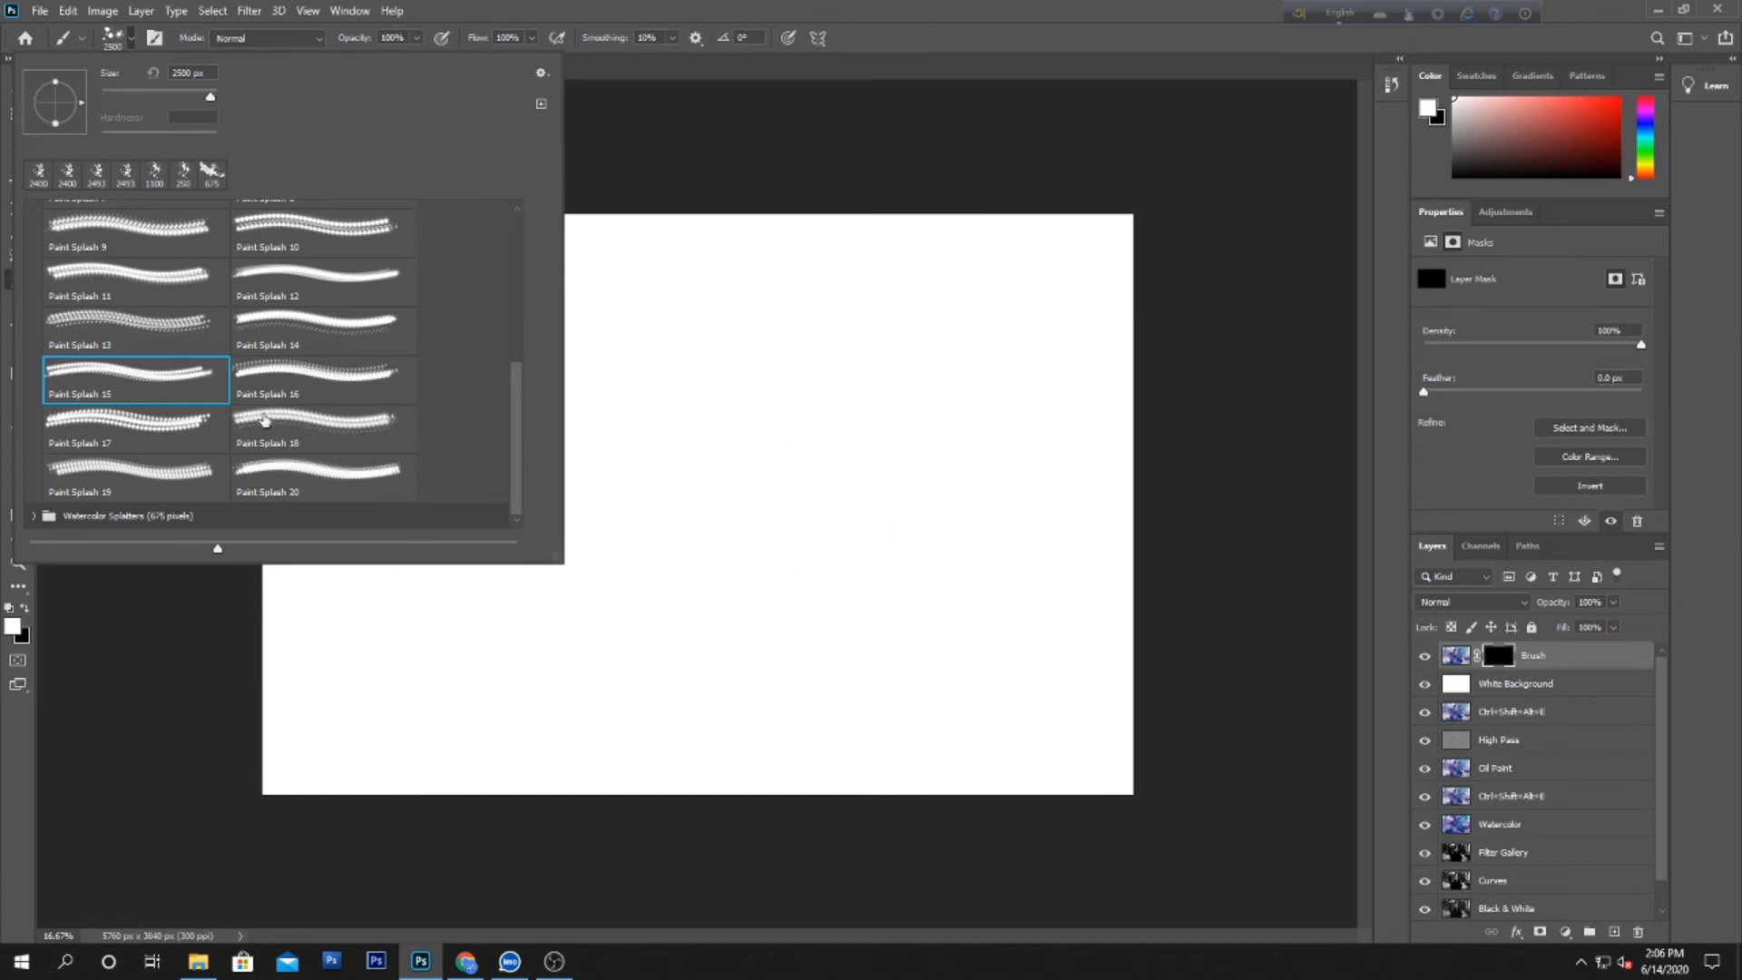
pyautogui.scroll(3, 363, 357)
pyautogui.click(362, 343)
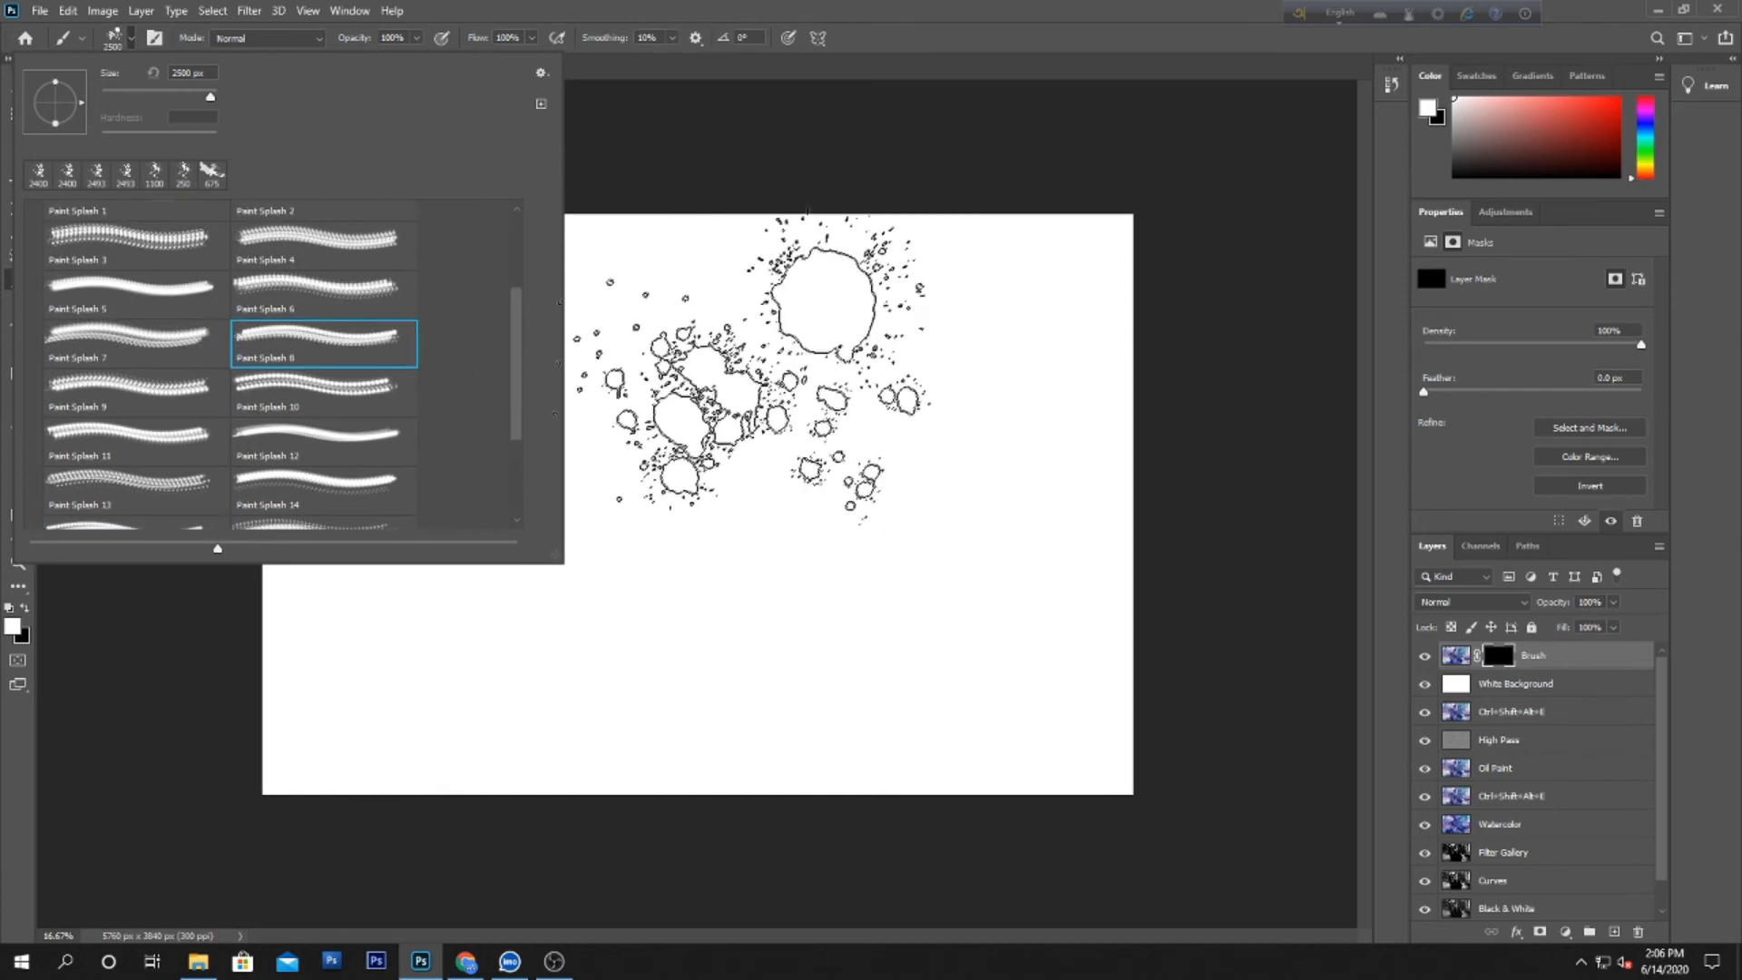
# Step: Choose the Paint Splash 6 brush at 2500 px and paint white on the Brush layer mask to reveal the portrait's face and body
pyautogui.click(367, 302)
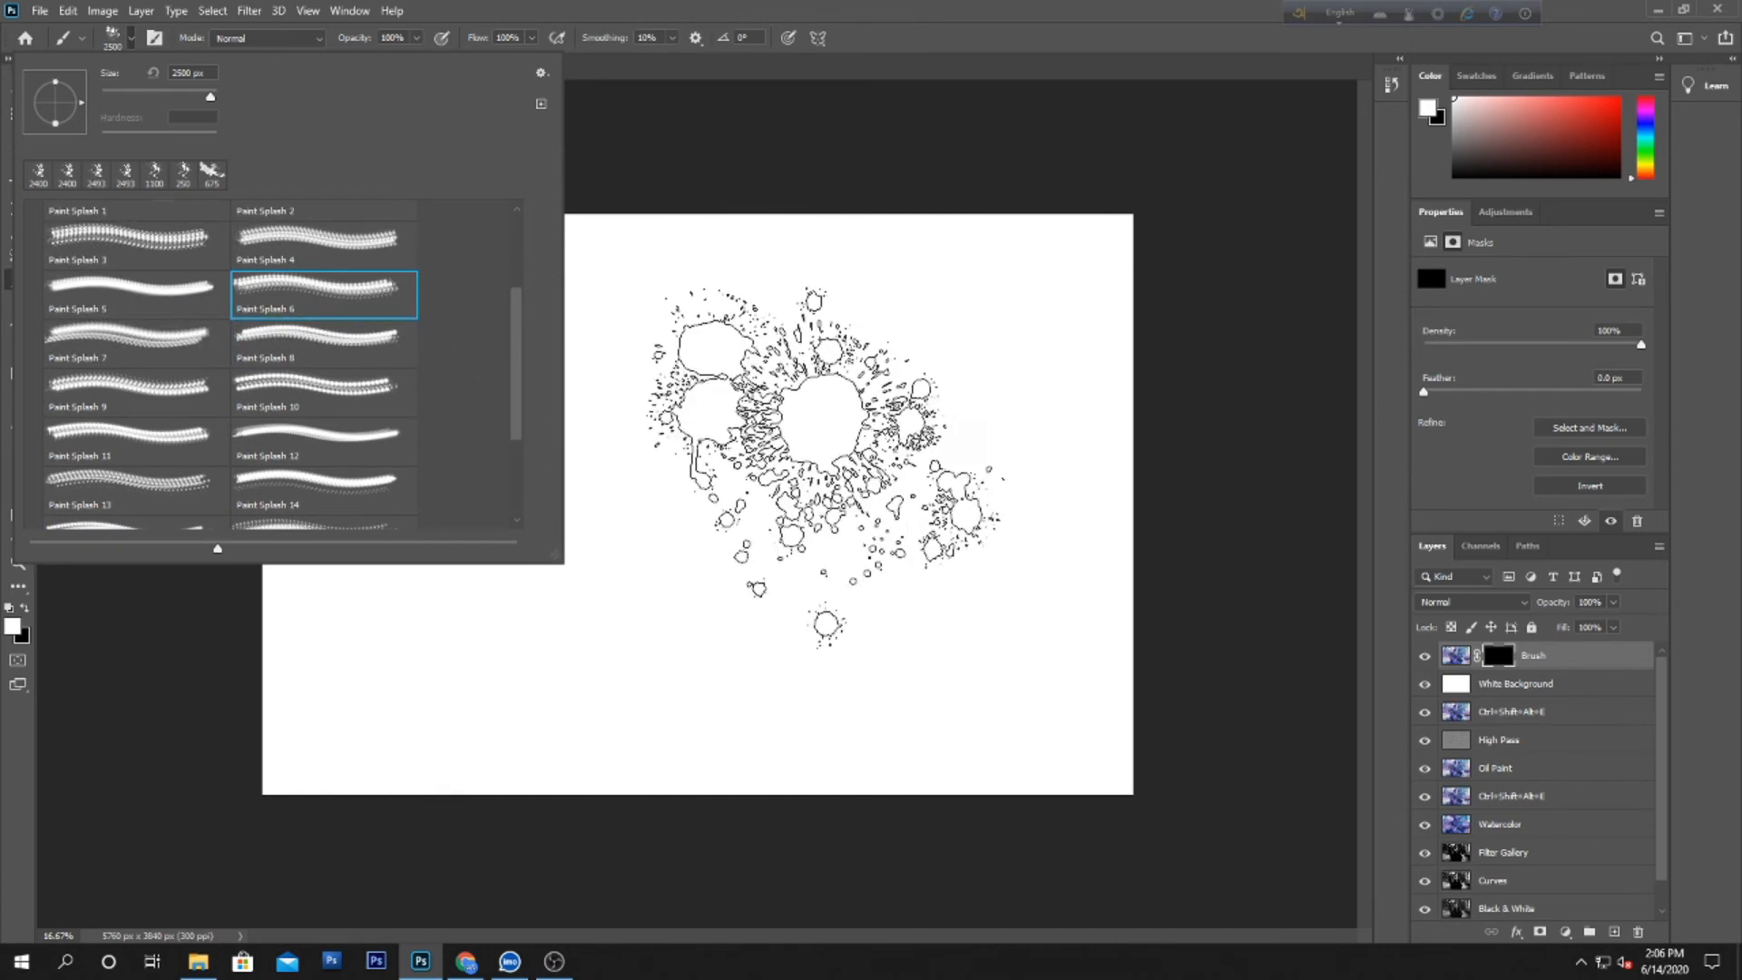
pyautogui.press('Return')
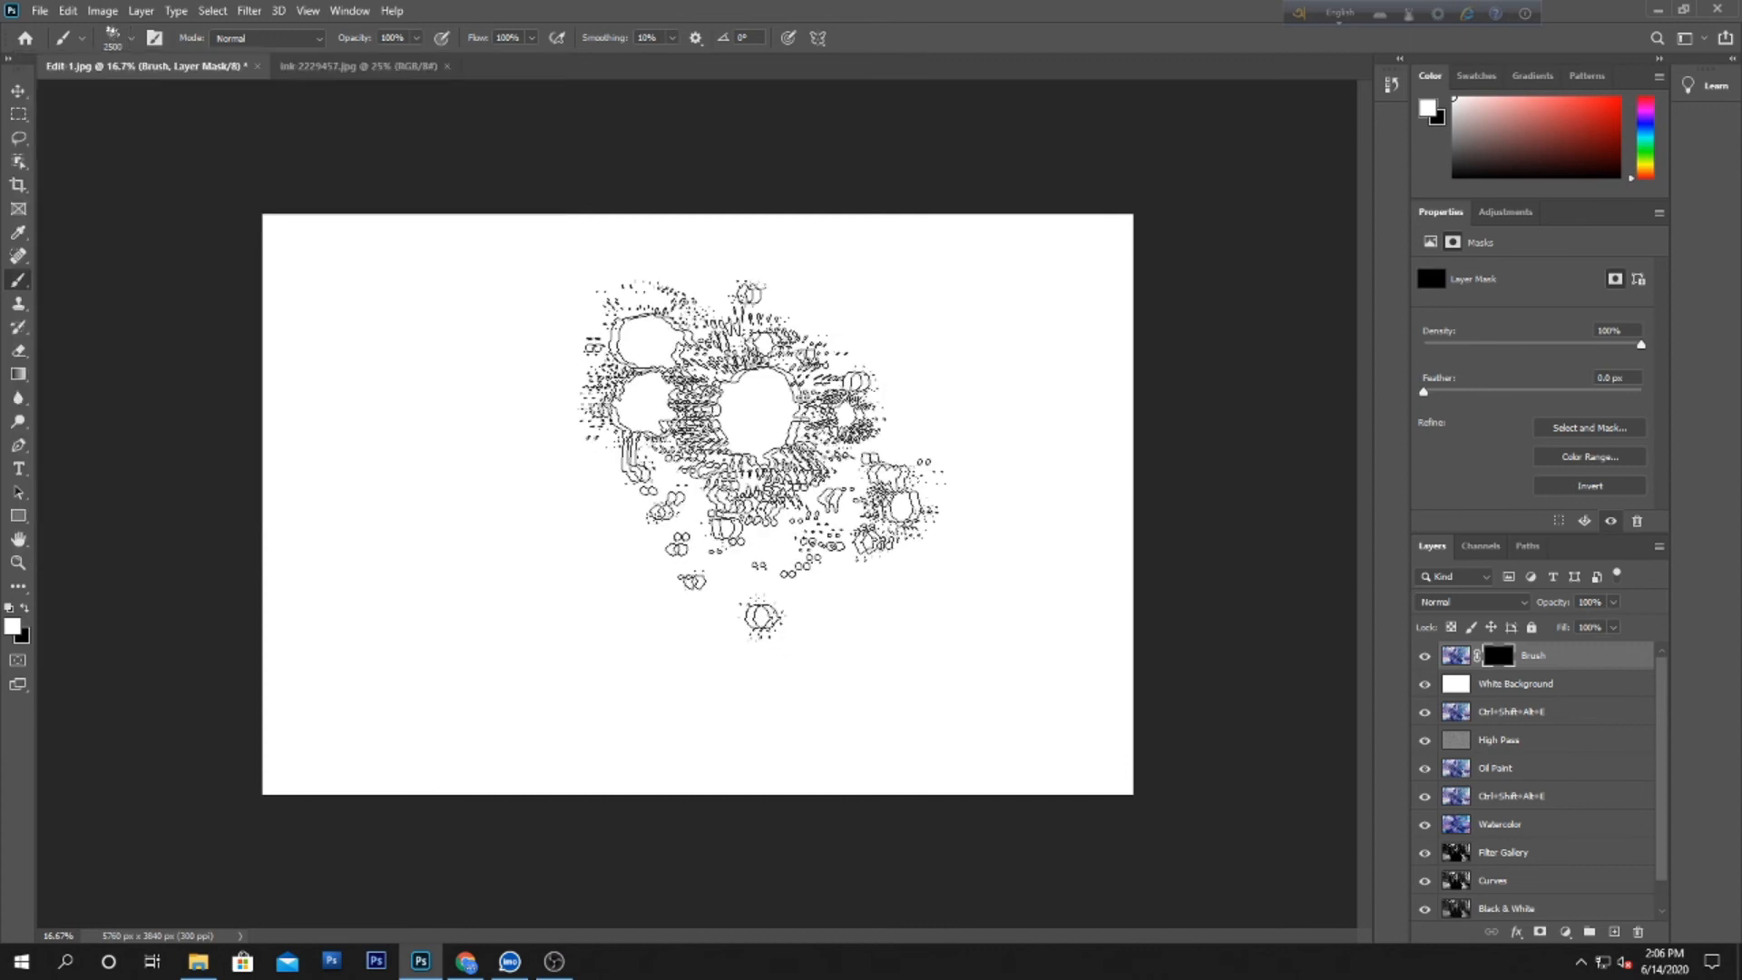
pyautogui.click(730, 464)
pyautogui.moveTo(730, 462)
pyautogui.mouseDown()
pyautogui.moveTo(745, 490)
pyautogui.moveTo(713, 535)
pyautogui.moveTo(778, 526)
pyautogui.moveTo(755, 494)
pyautogui.mouseUp()
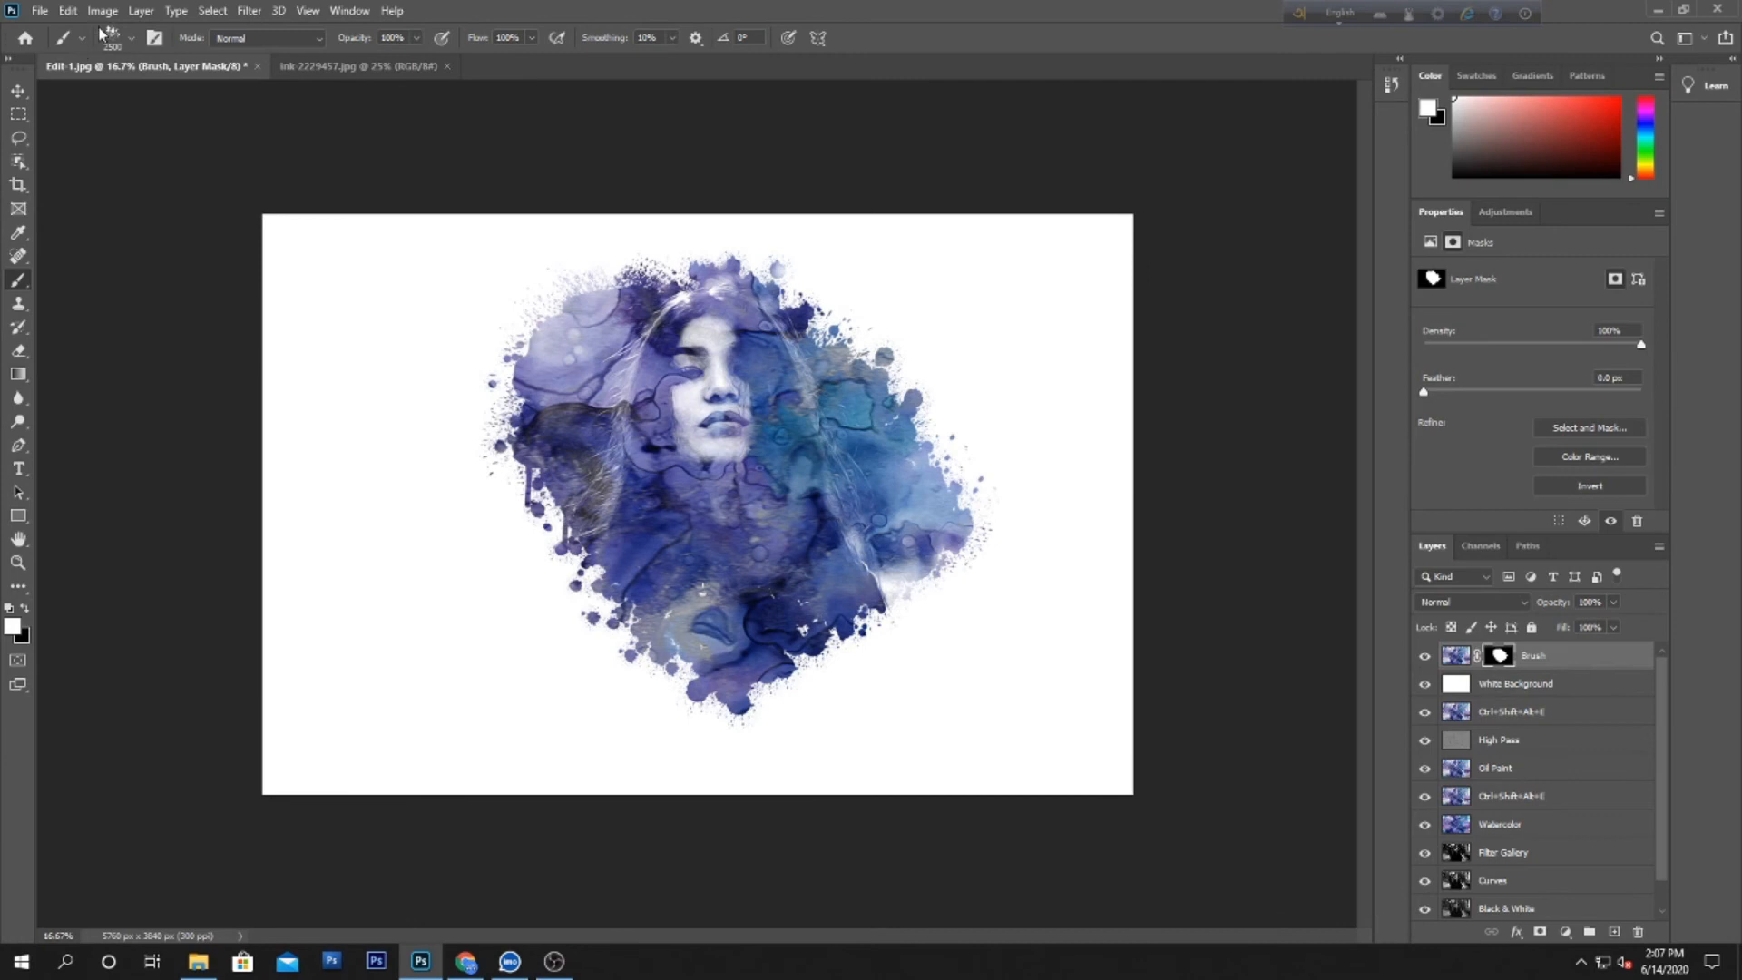
# Step: Compare other paint splash presets over the revealed portrait and choose Paint Splash 8 at 2500 px
pyautogui.click(115, 38)
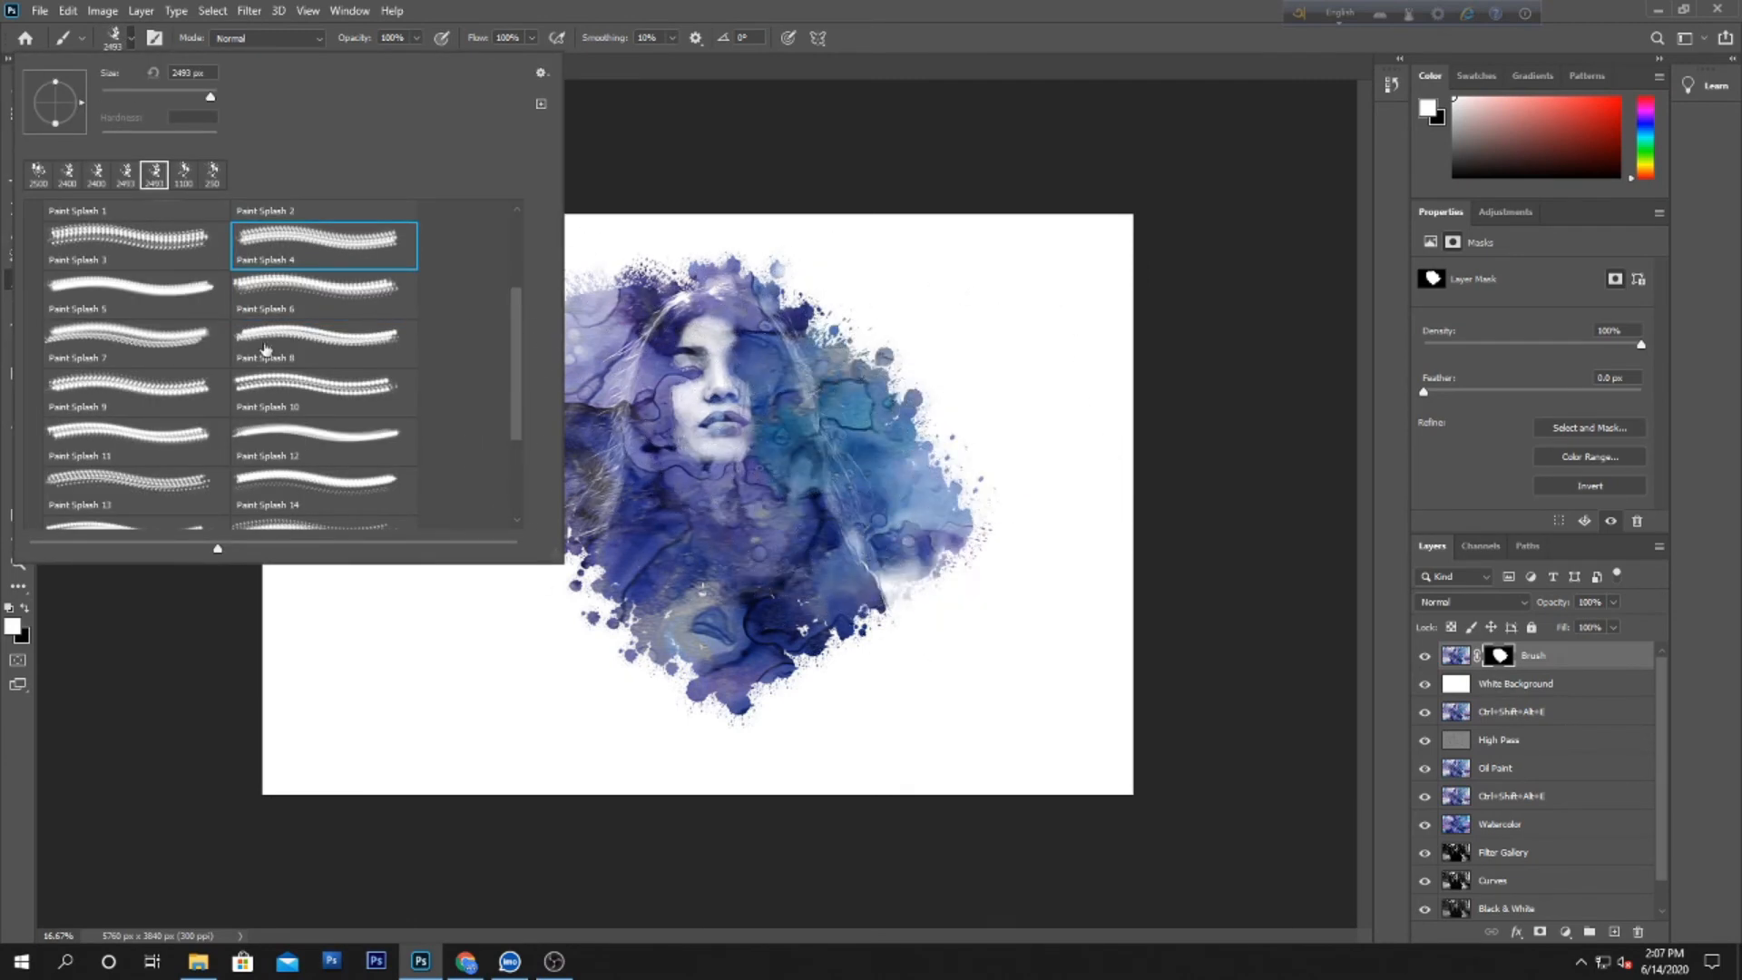
pyautogui.click(145, 245)
pyautogui.scroll(1, 152, 306)
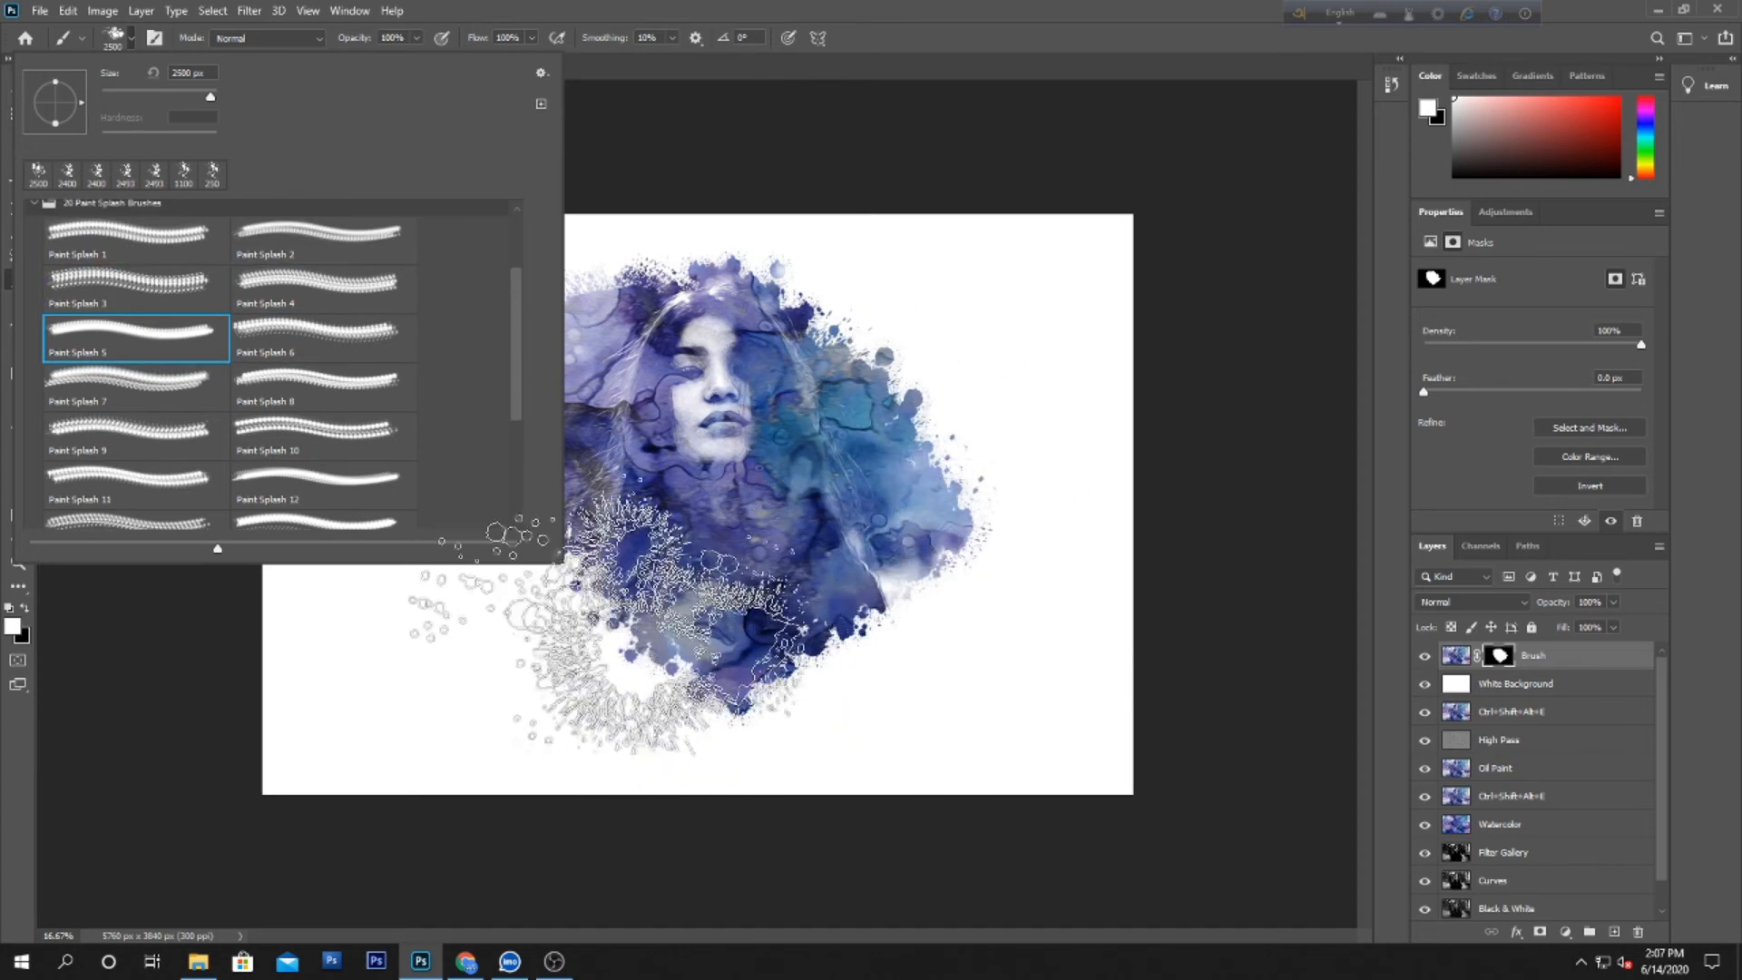
pyautogui.click(134, 388)
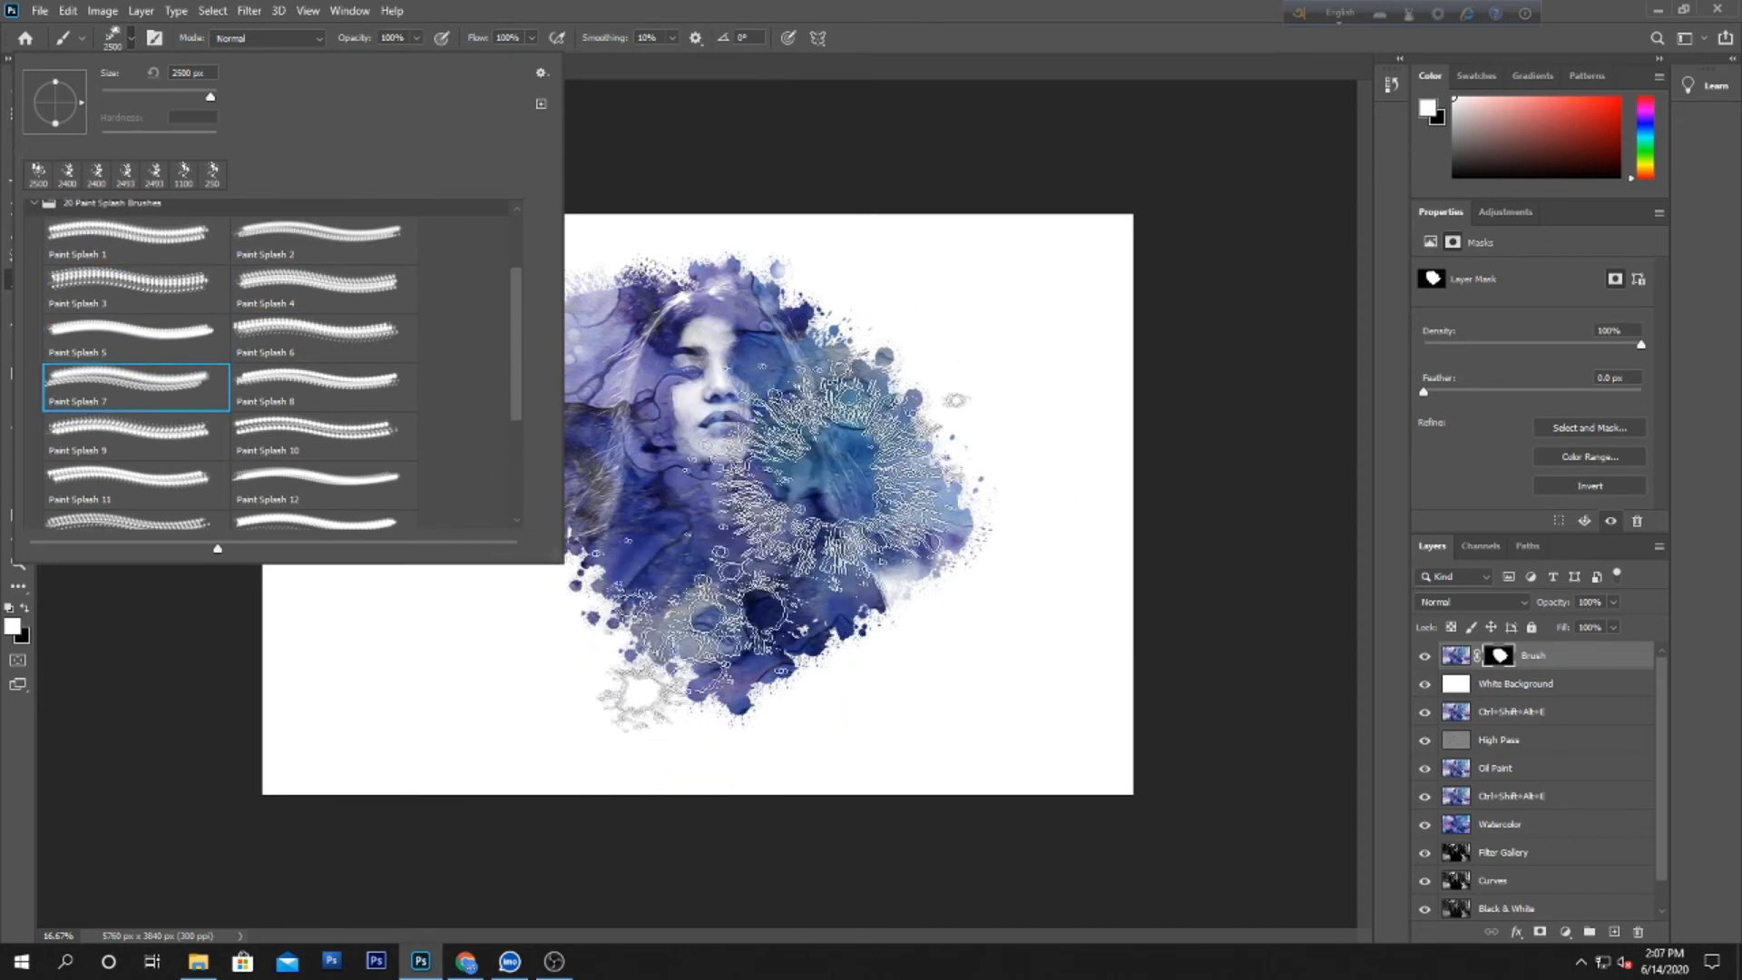
pyautogui.click(324, 399)
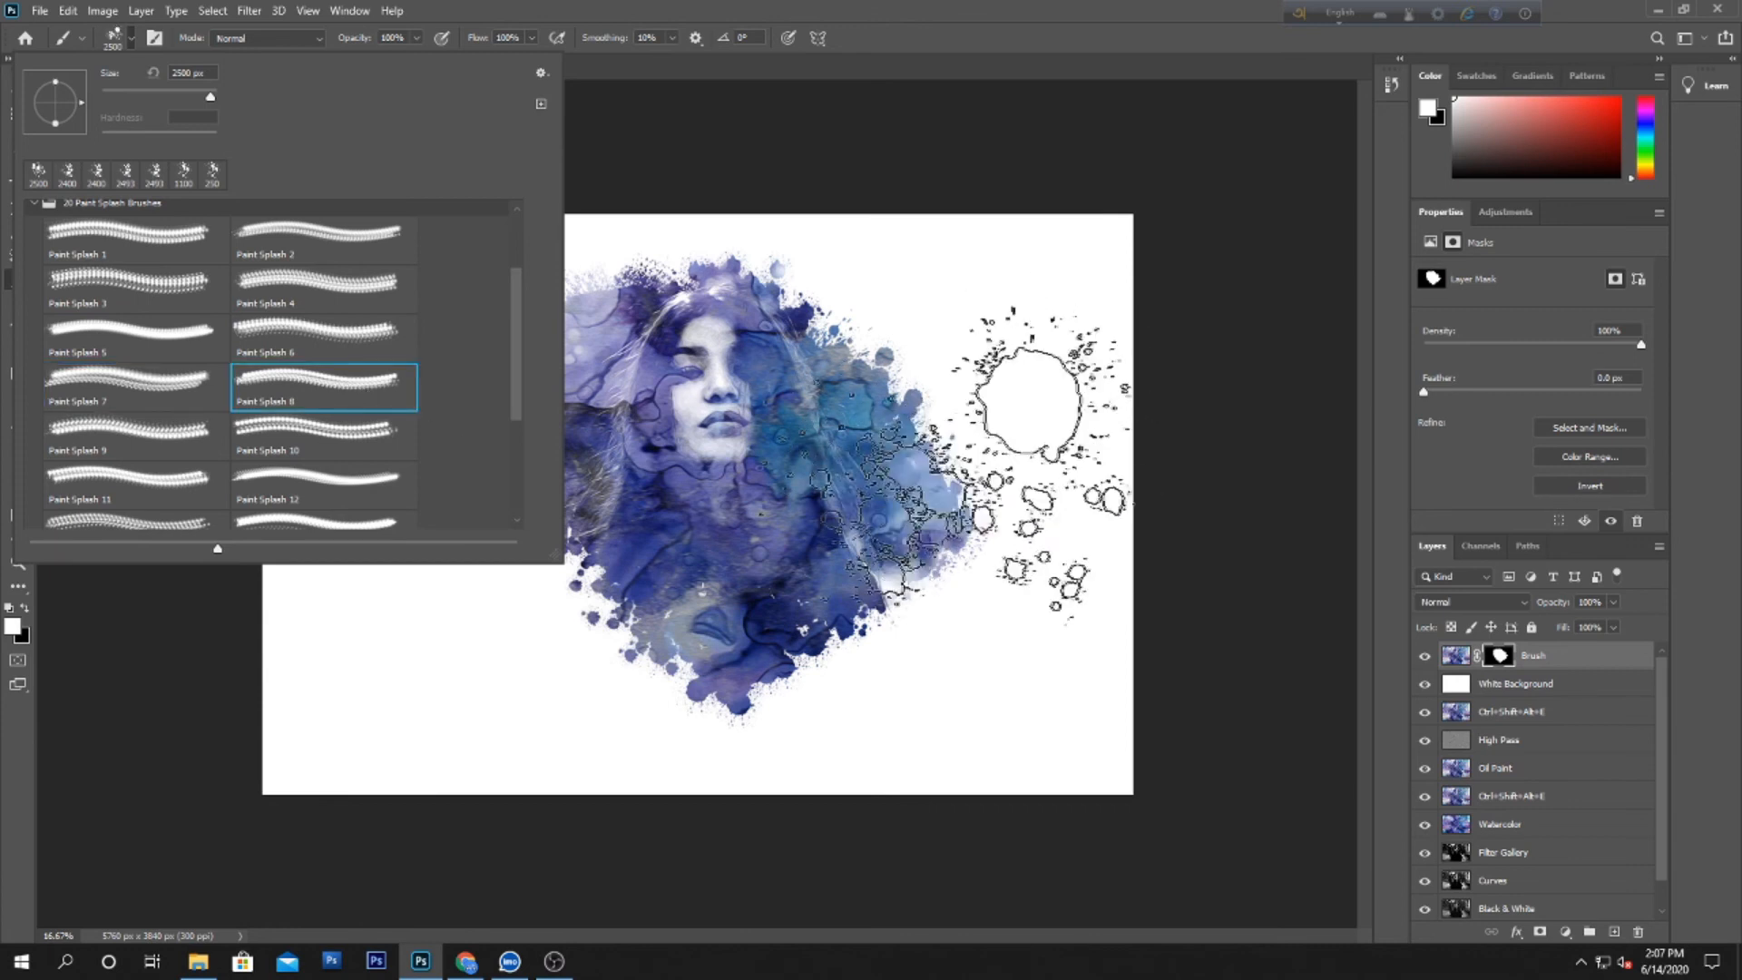
pyautogui.press('Return')
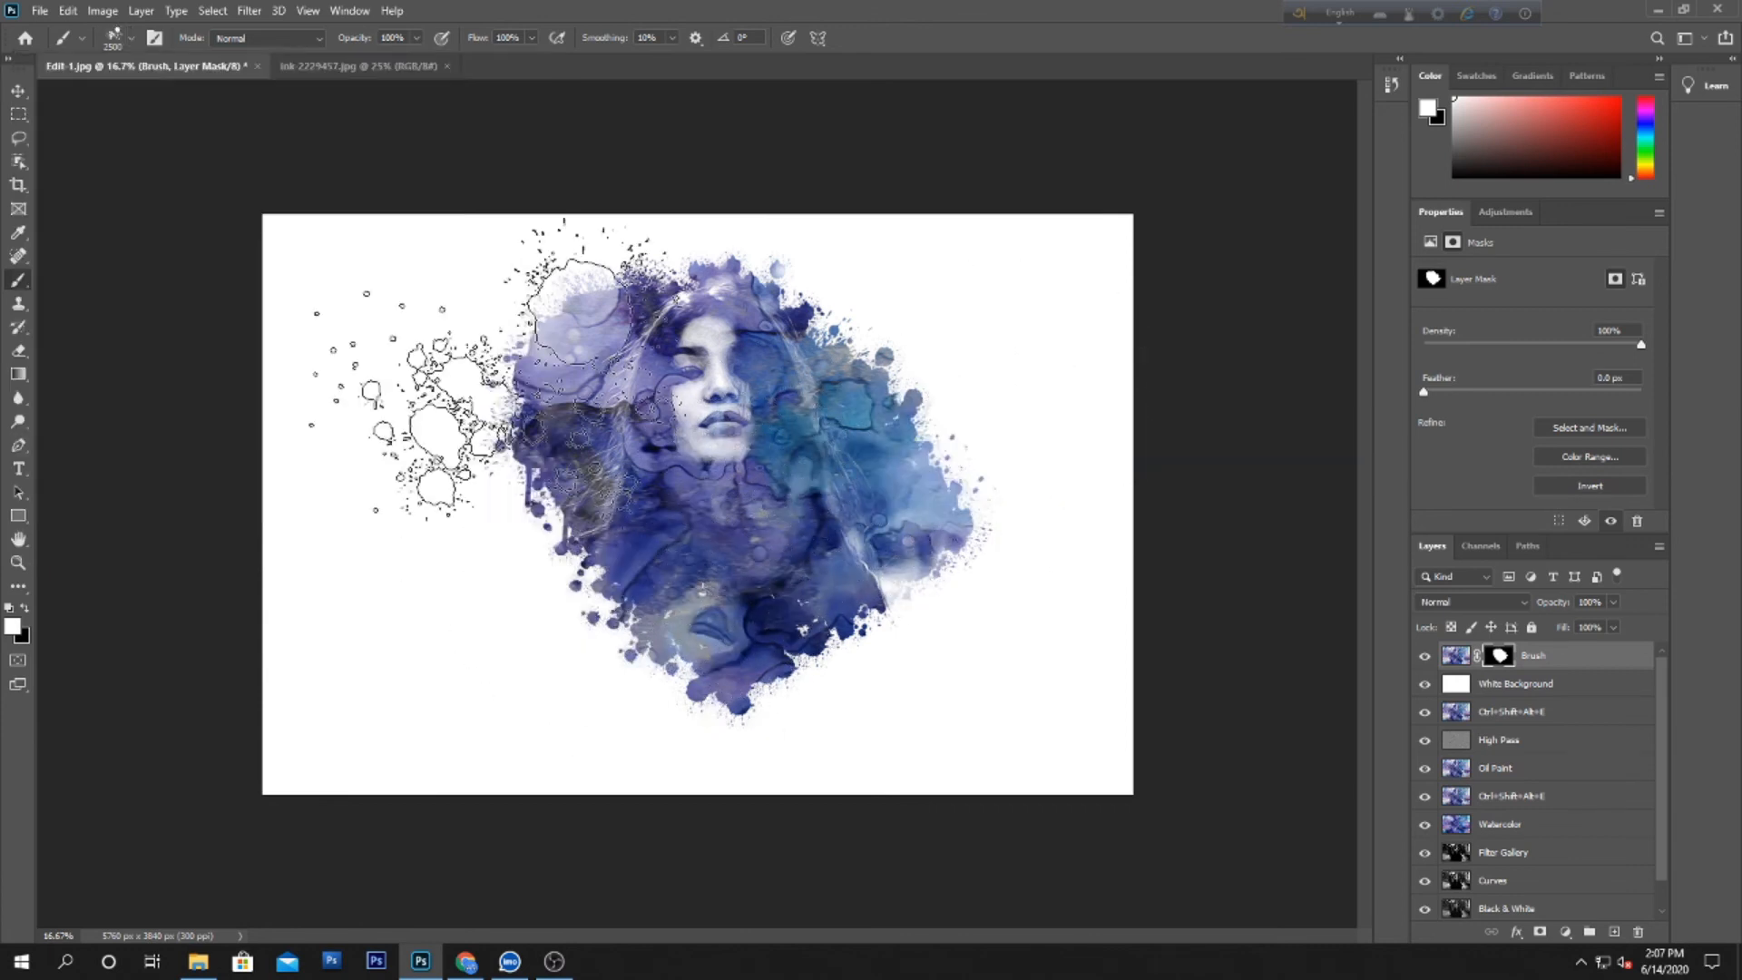
# Step: Stamp large white splashes on the Brush layer mask along the portrait's left side, from the lower edge up to the hair
pyautogui.click(543, 477)
pyautogui.click(544, 559)
pyautogui.click(535, 536)
pyautogui.click(498, 442)
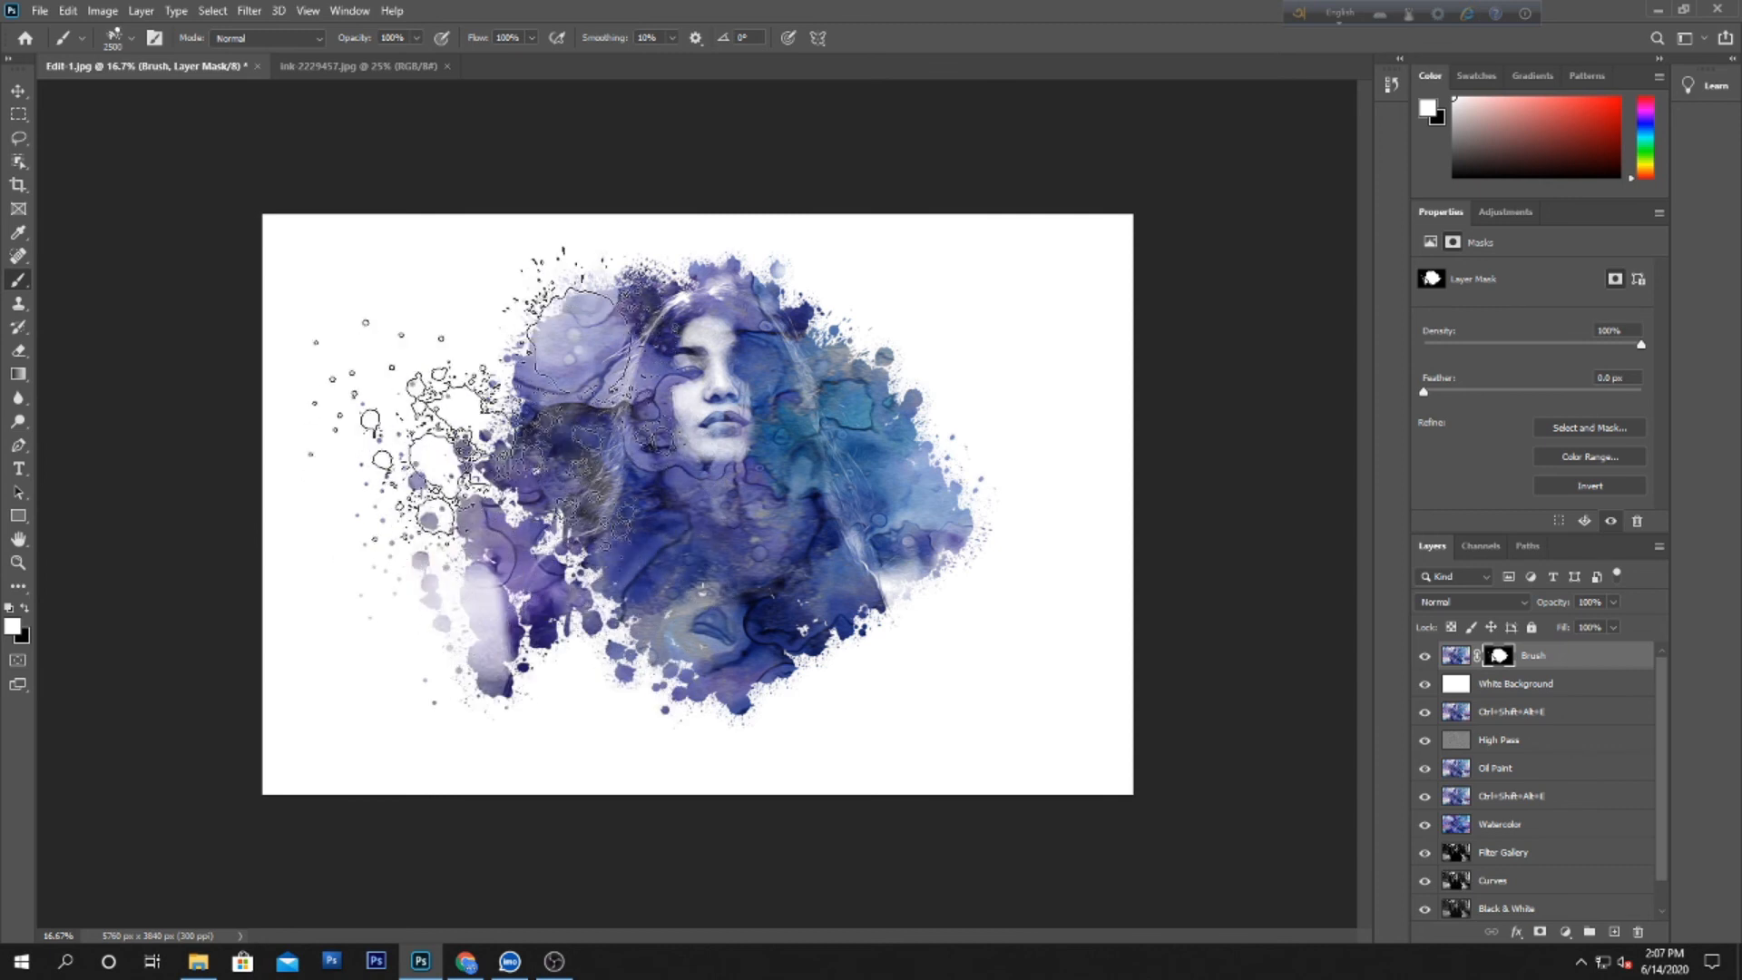
pyautogui.click(539, 397)
pyautogui.click(585, 370)
# Step: Reduce the brush to 1000 px and stamp one splash on the mask at the painting's upper left, undoing any extra splash
pyautogui.press('[')
pyautogui.press('[')
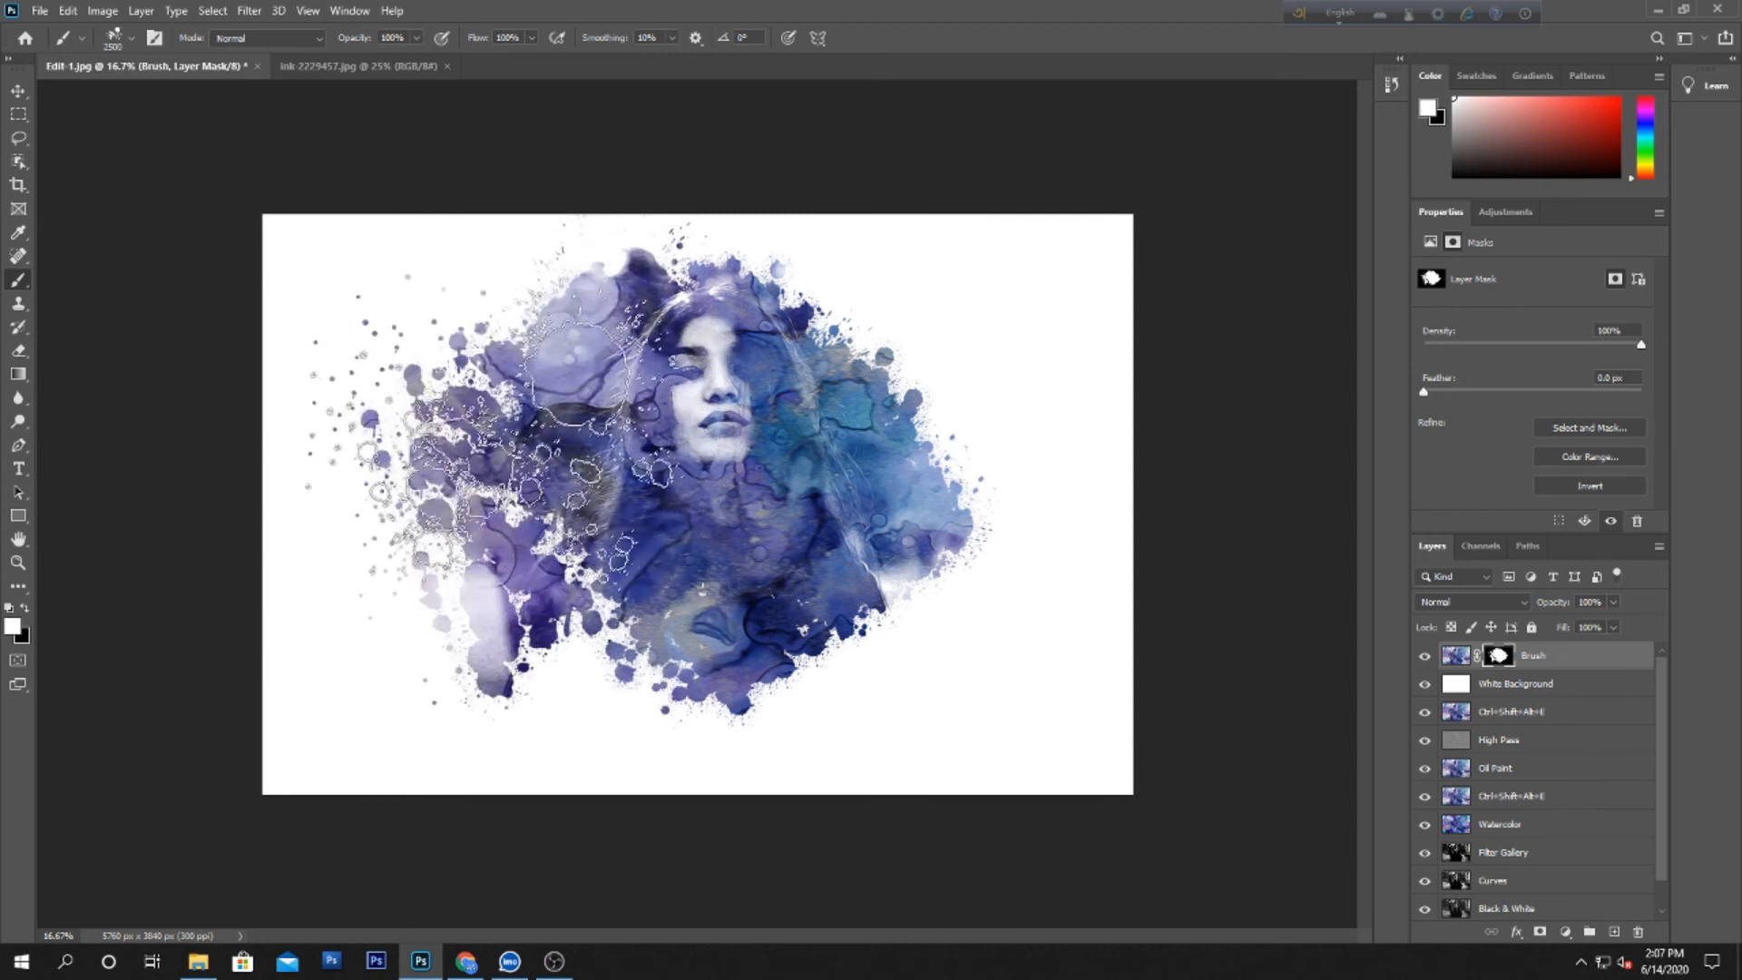
pyautogui.press('[')
pyautogui.press('[')
pyautogui.press('[')
pyautogui.press('[')
pyautogui.press('[')
pyautogui.press('[')
pyautogui.press('[')
pyautogui.press('[')
pyautogui.press('[')
pyautogui.press('[')
pyautogui.press('[')
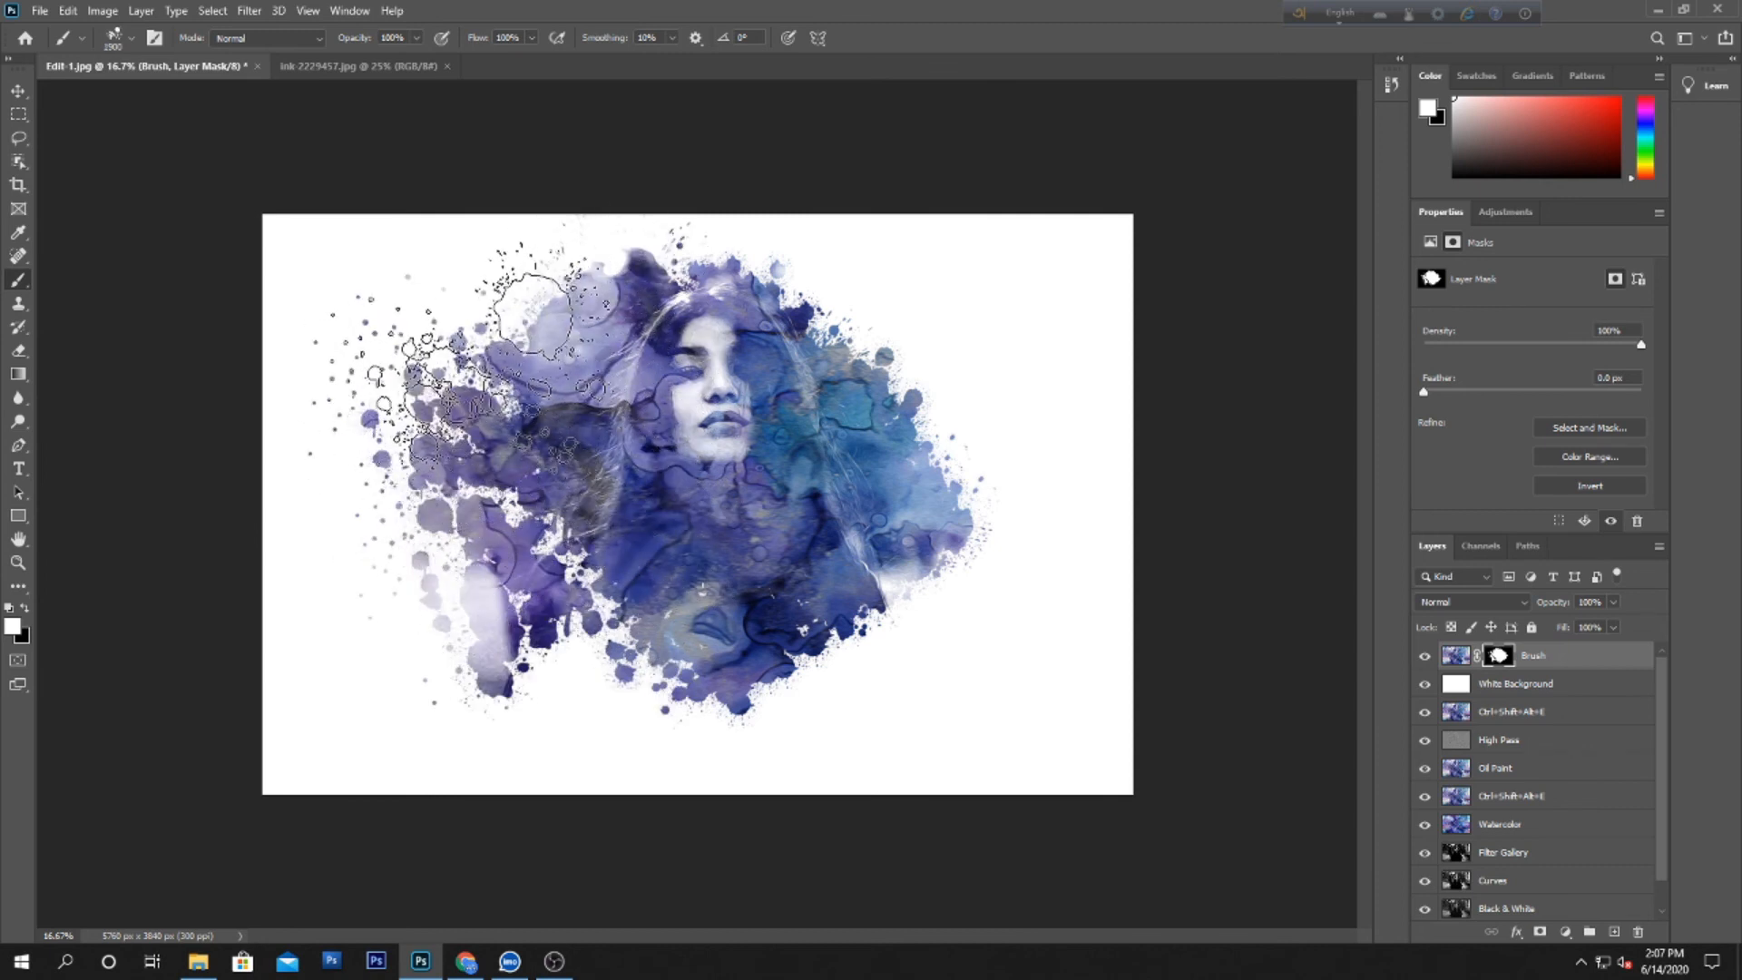
pyautogui.press('[')
pyautogui.press('[')
pyautogui.click(461, 287)
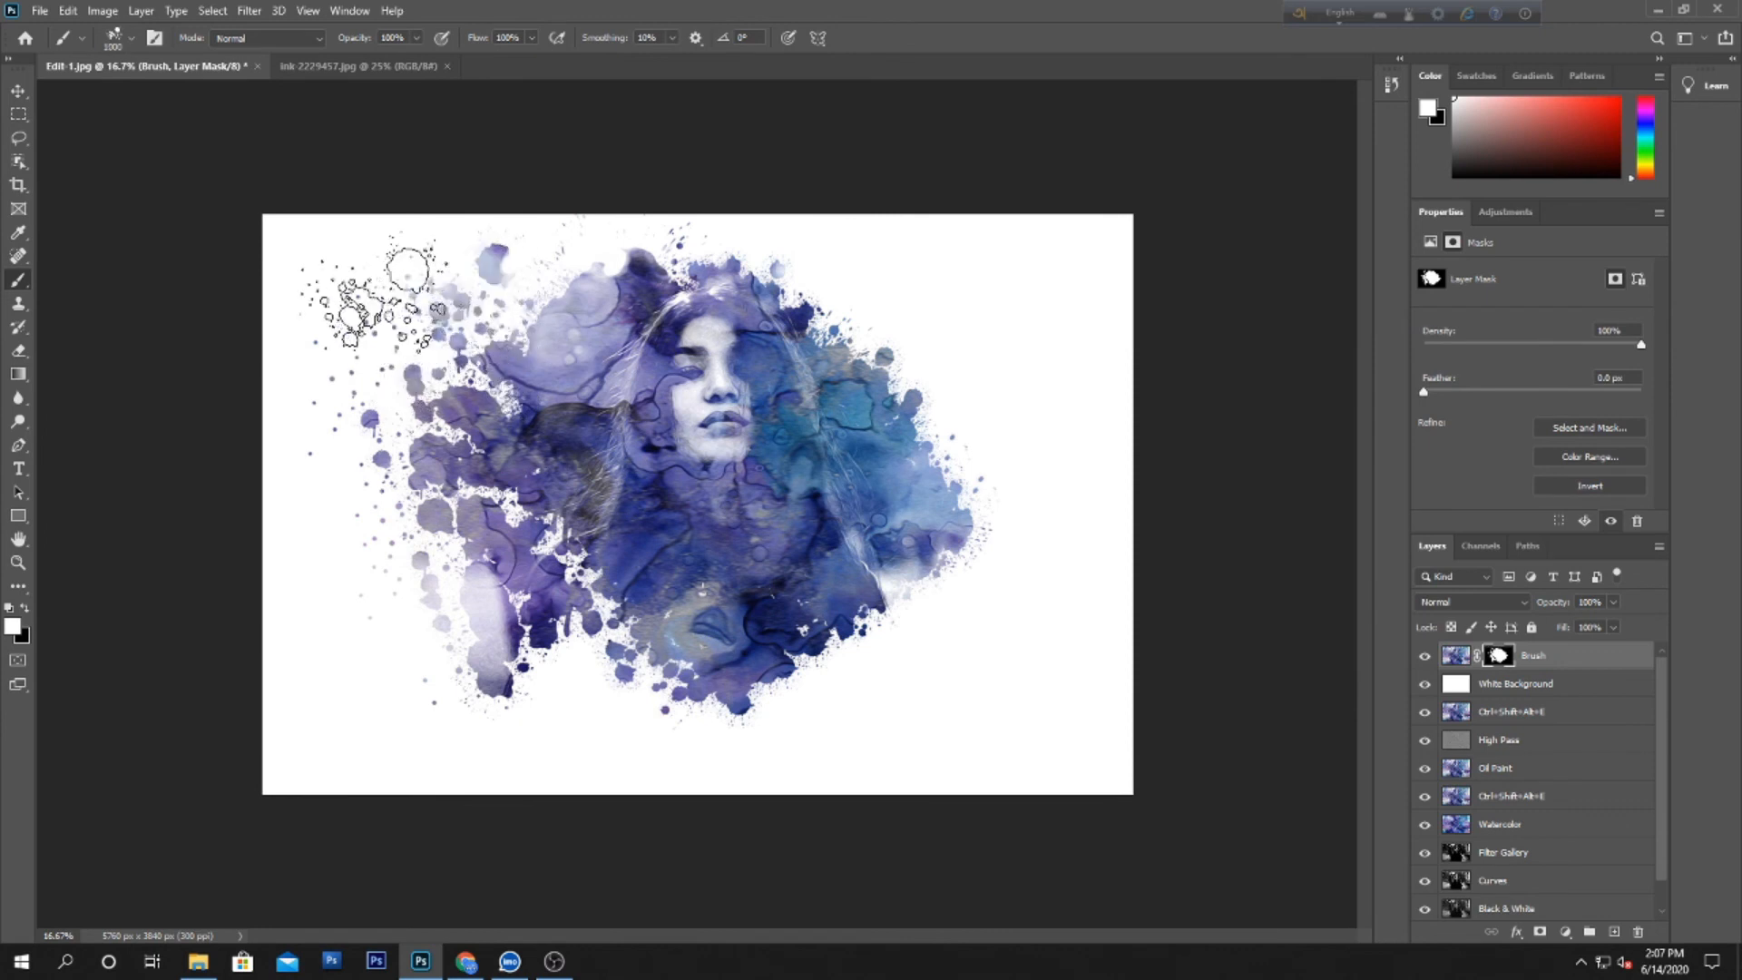
pyautogui.click(376, 292)
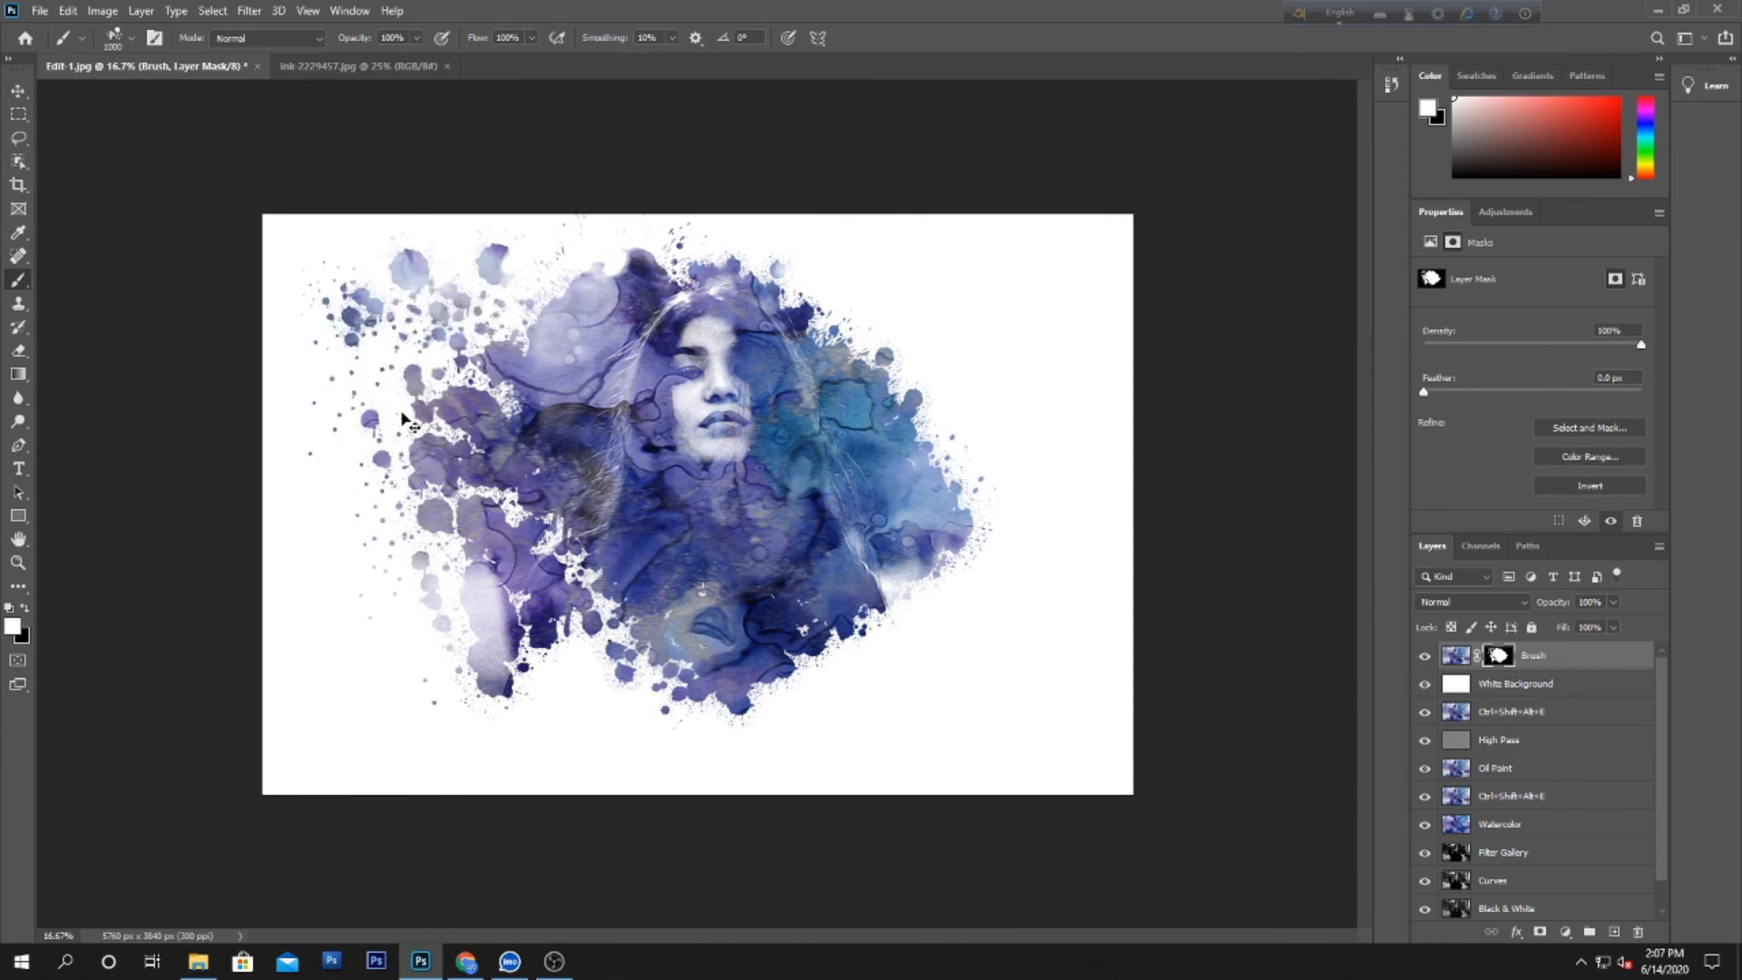
pyautogui.hotkey('ctrl', 'z')
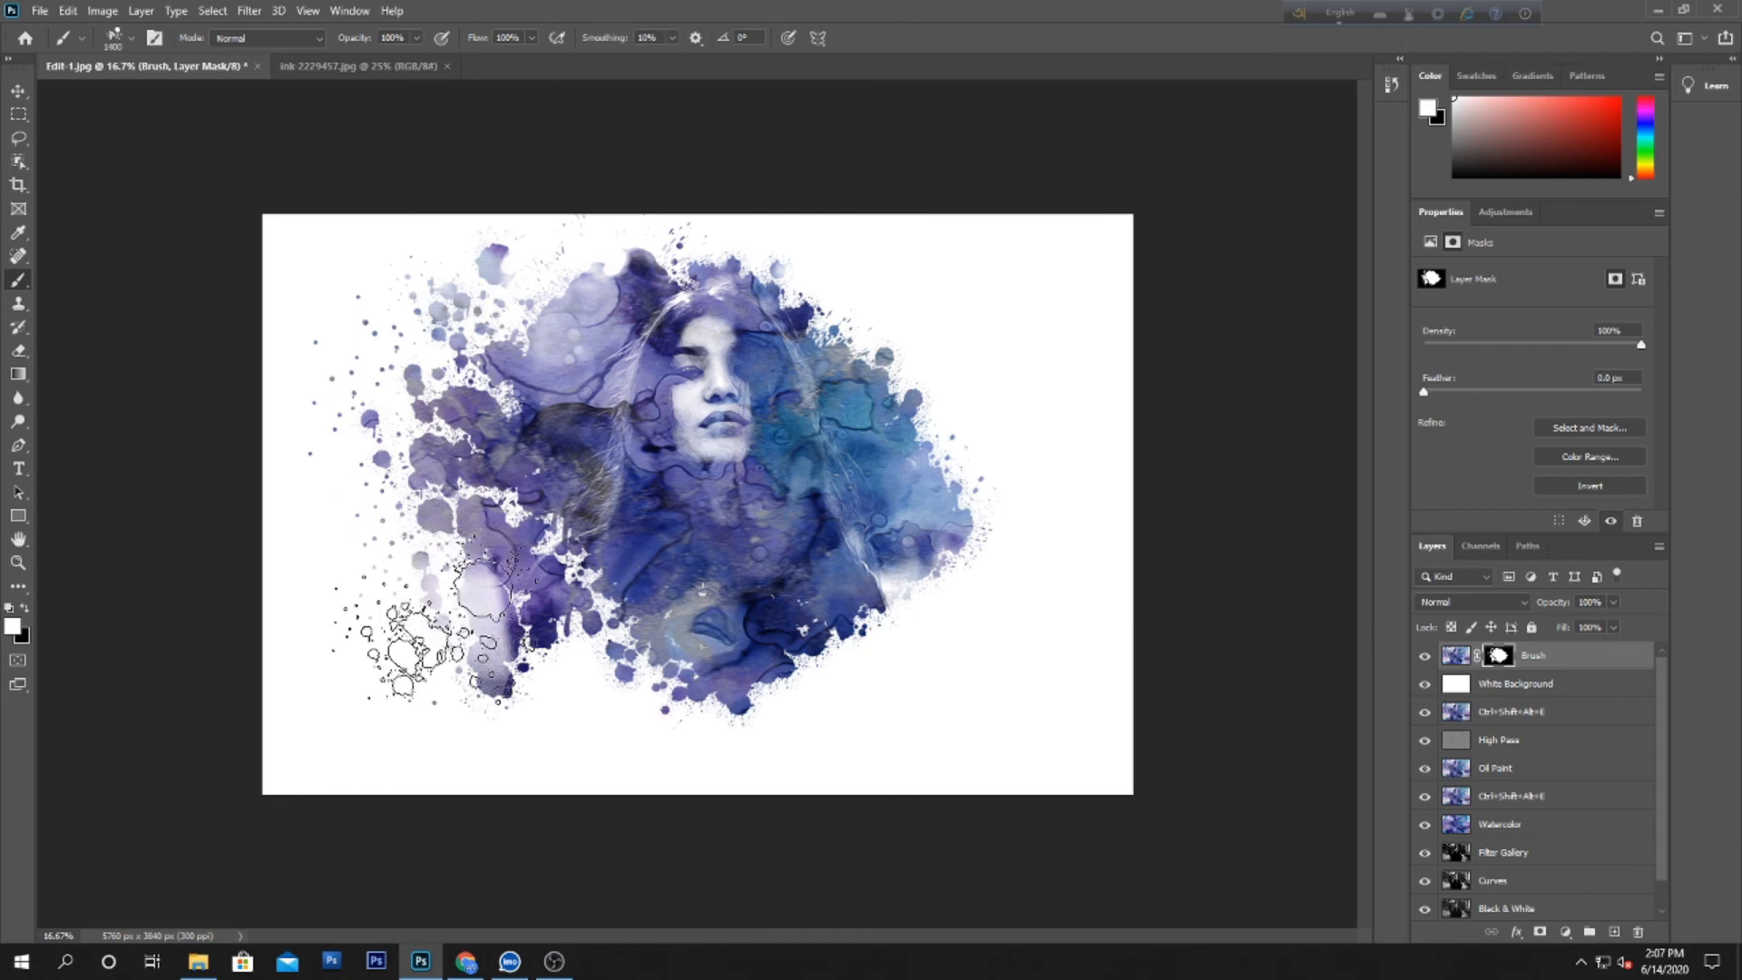
# Step: Reduce the brush to 800 px and stamp two small splashes on the mask at the painting's lower left
pyautogui.press('[')
pyautogui.press('[')
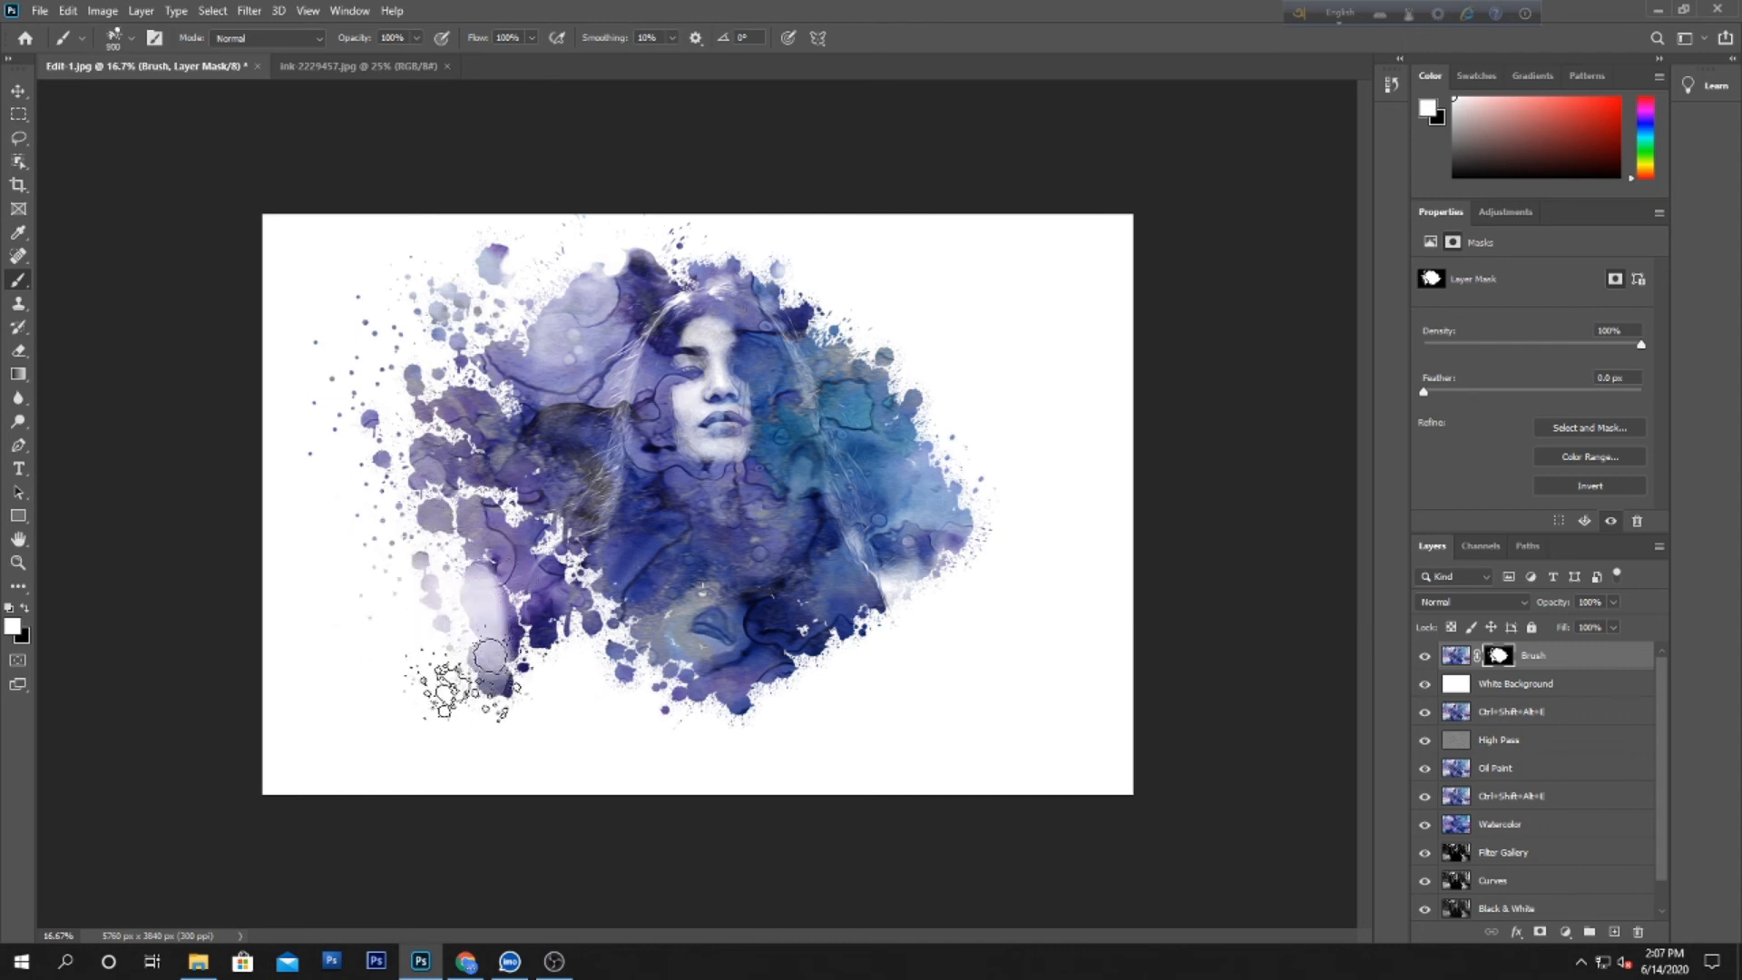
pyautogui.click(399, 644)
pyautogui.click(354, 552)
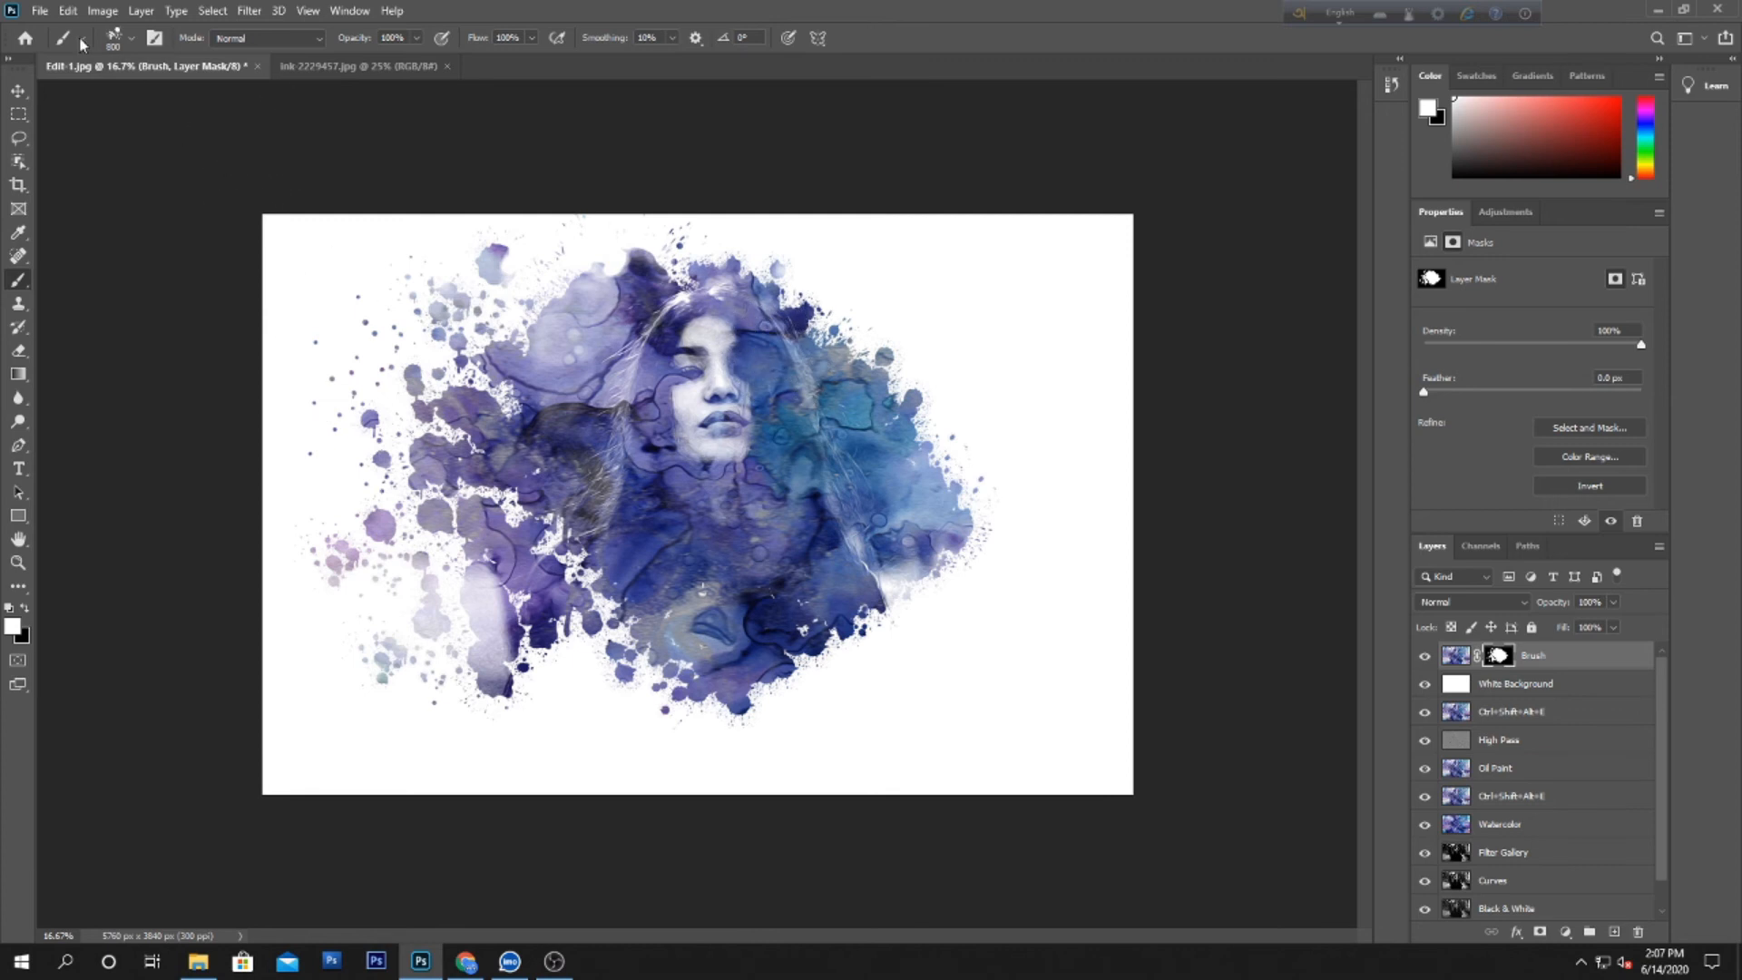
# Step: Rotate the Paint Splash 8 brush tip to 180° and stamp splashes on the mask along the painting's top and upper-right edges
pyautogui.click(114, 40)
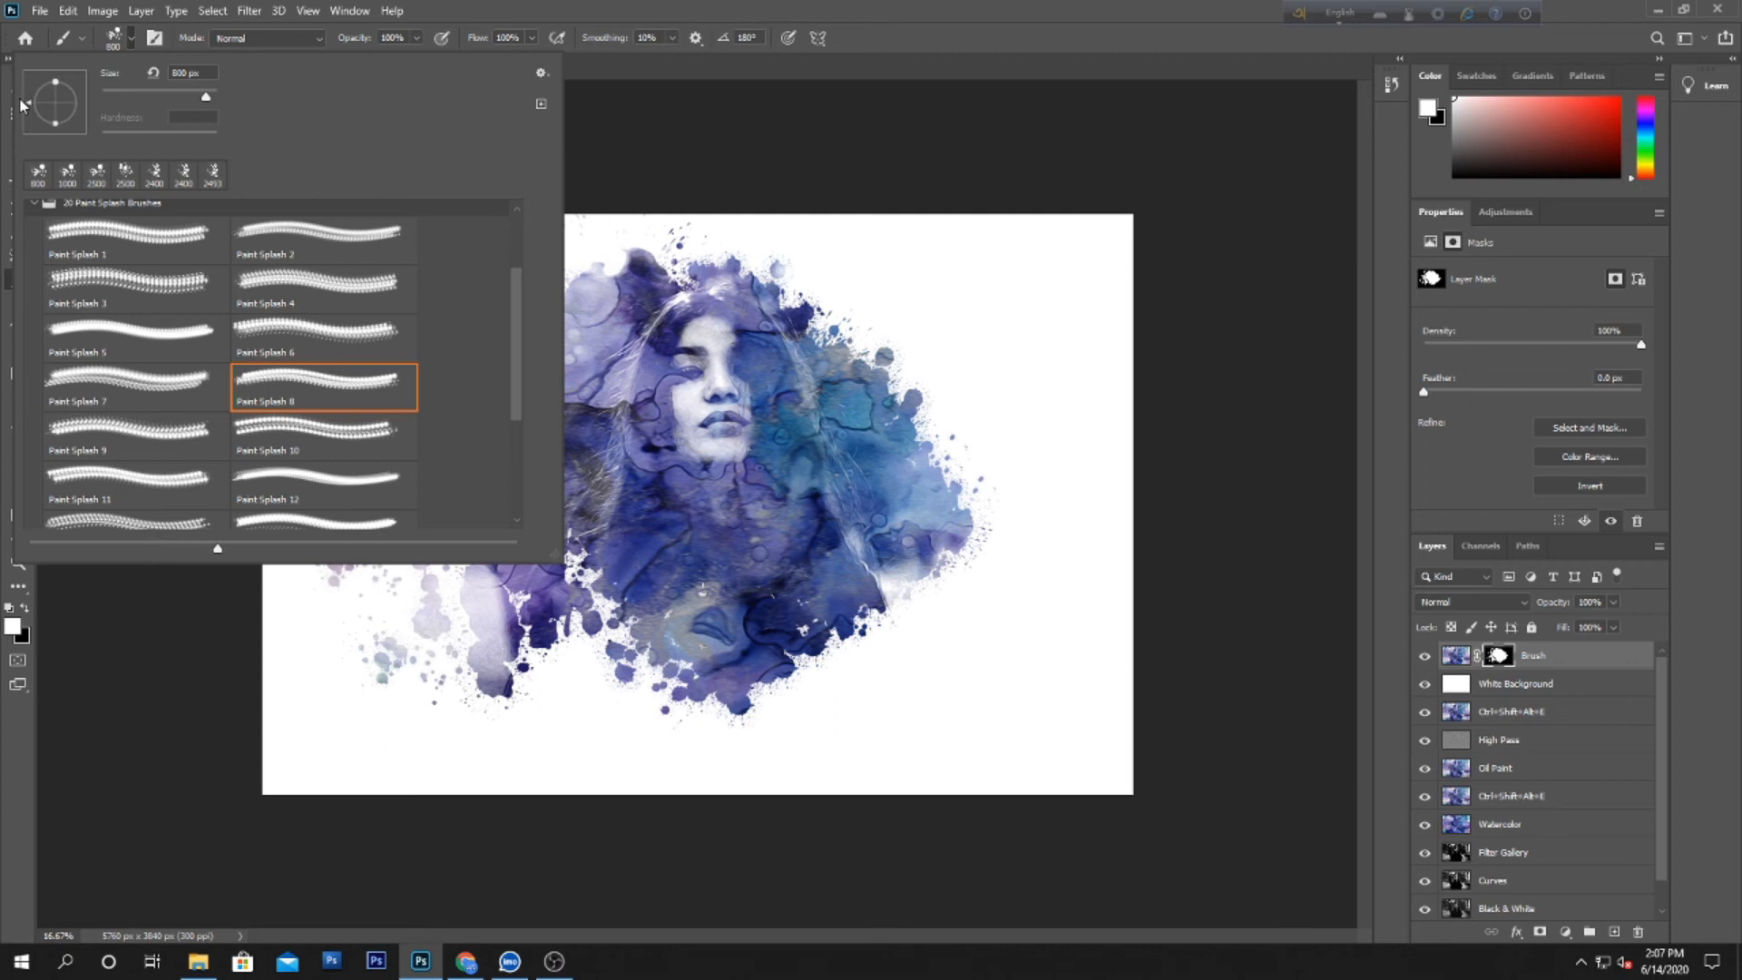
pyautogui.click(864, 303)
pyautogui.click(830, 268)
pyautogui.click(684, 261)
pyautogui.click(600, 266)
pyautogui.click(561, 271)
pyautogui.click(911, 346)
pyautogui.click(935, 379)
pyautogui.click(864, 321)
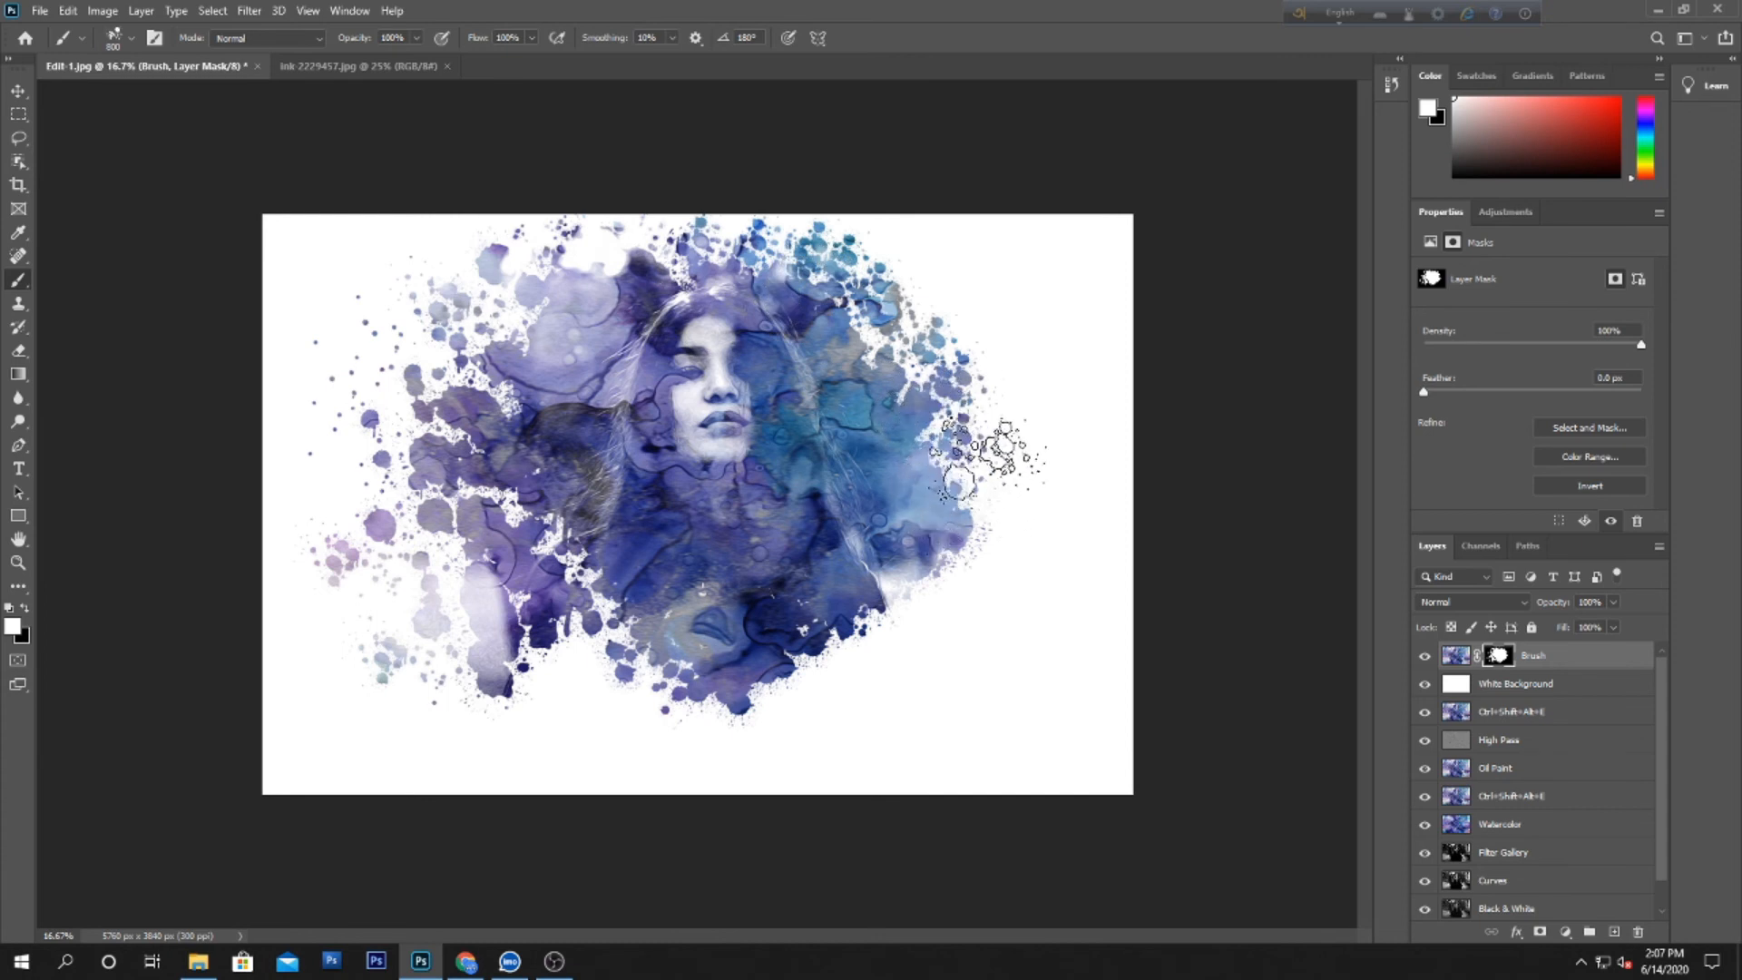
# Step: Enlarge the brush to 1300 px and paint splashes on the mask along the painting's right side and lower edge
pyautogui.press(']')
pyautogui.press(']')
pyautogui.press(']')
pyautogui.press(']')
pyautogui.press(']')
pyautogui.click(965, 369)
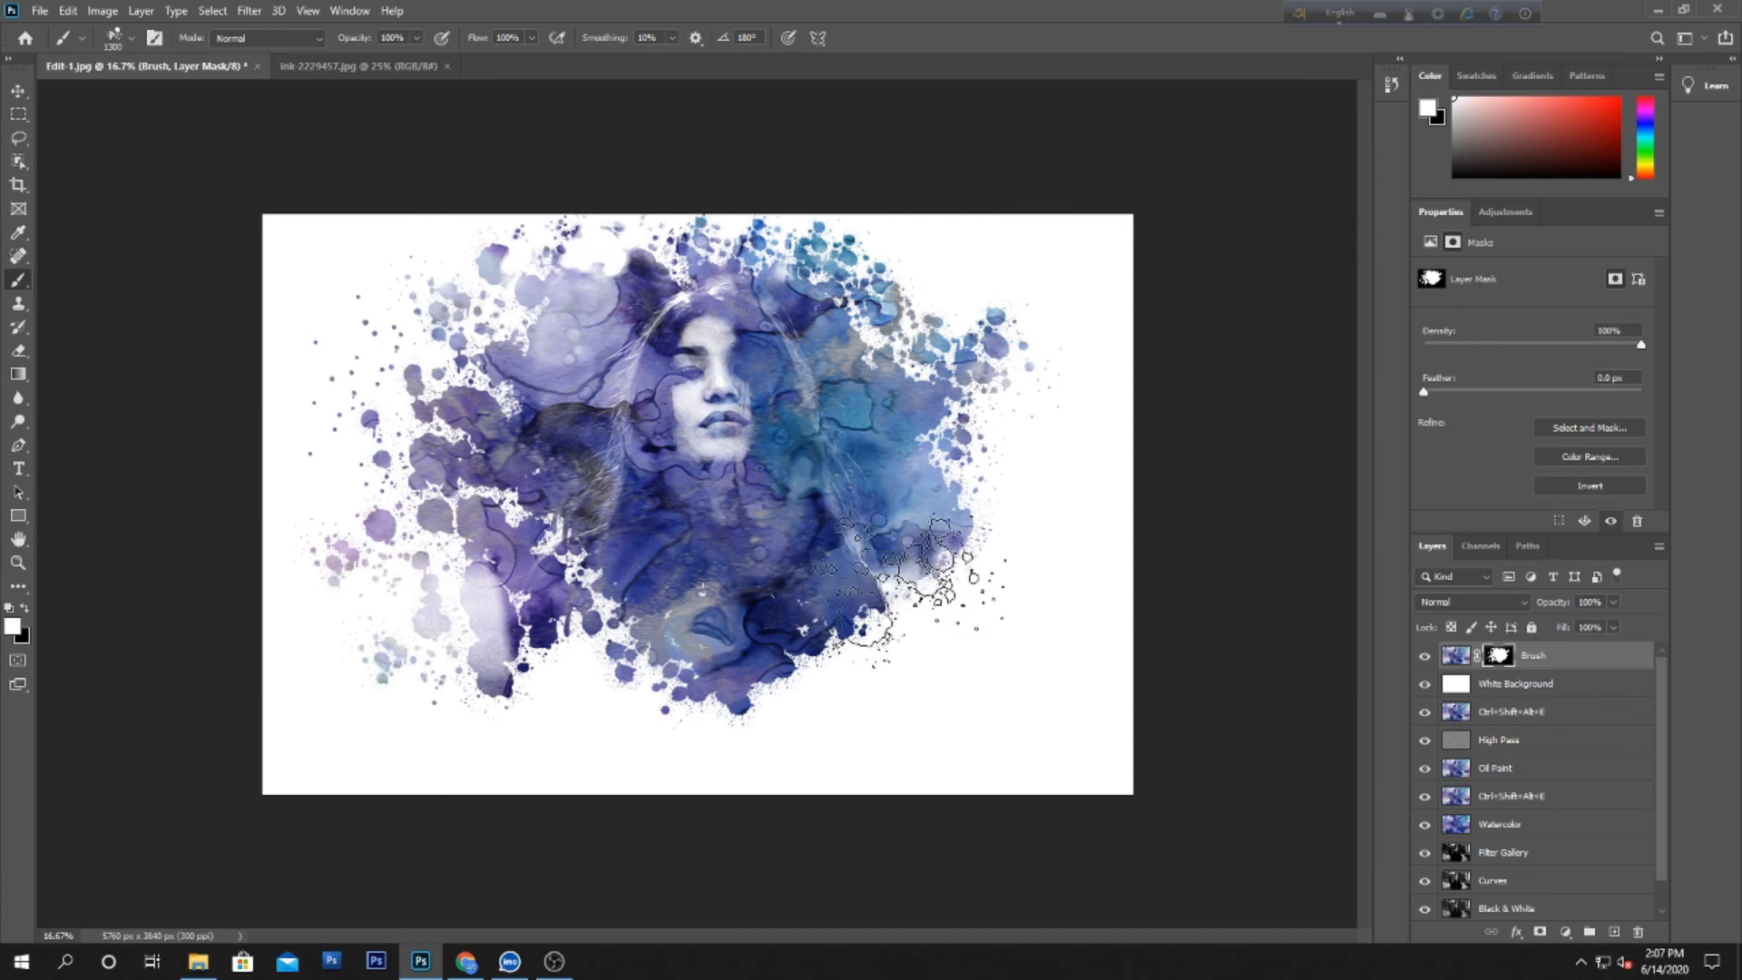
pyautogui.moveTo(916, 590)
pyautogui.mouseDown()
pyautogui.moveTo(871, 628)
pyautogui.moveTo(703, 641)
pyautogui.moveTo(604, 623)
pyautogui.moveTo(630, 587)
pyautogui.moveTo(599, 592)
pyautogui.moveTo(816, 648)
pyautogui.mouseUp()
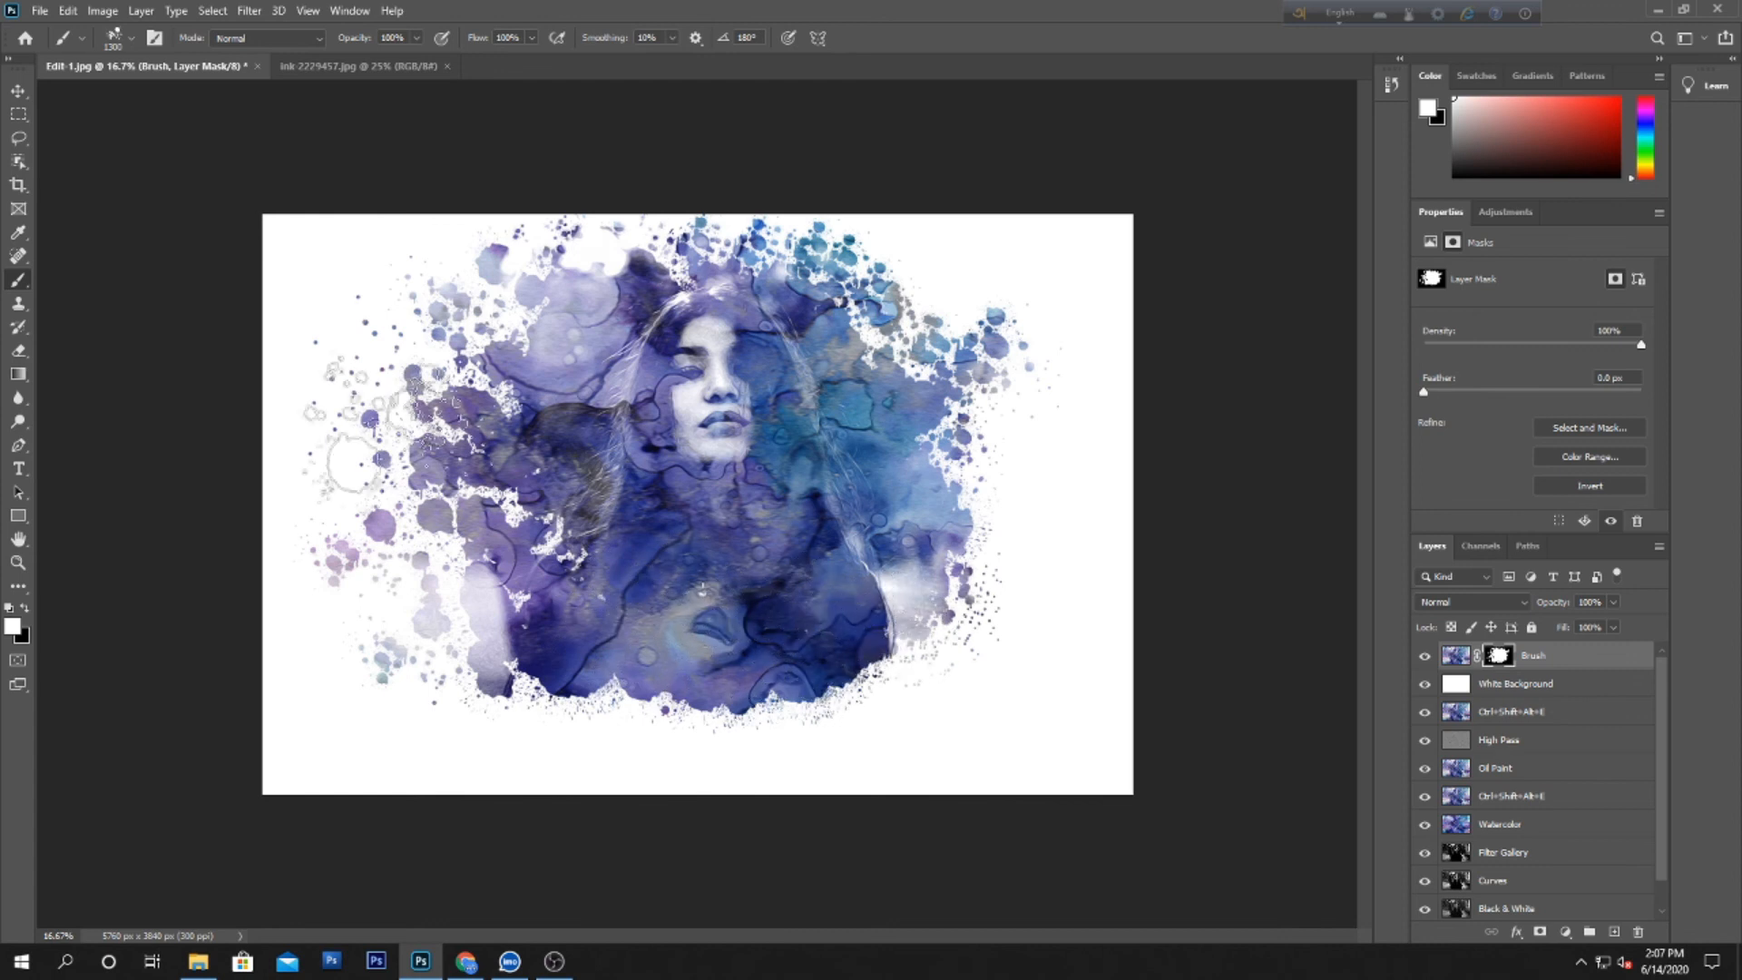
# Step: Rotate the brush tip to 90° and stamp splashes on the mask along the painting's lower-right and bottom edges
pyautogui.click(122, 44)
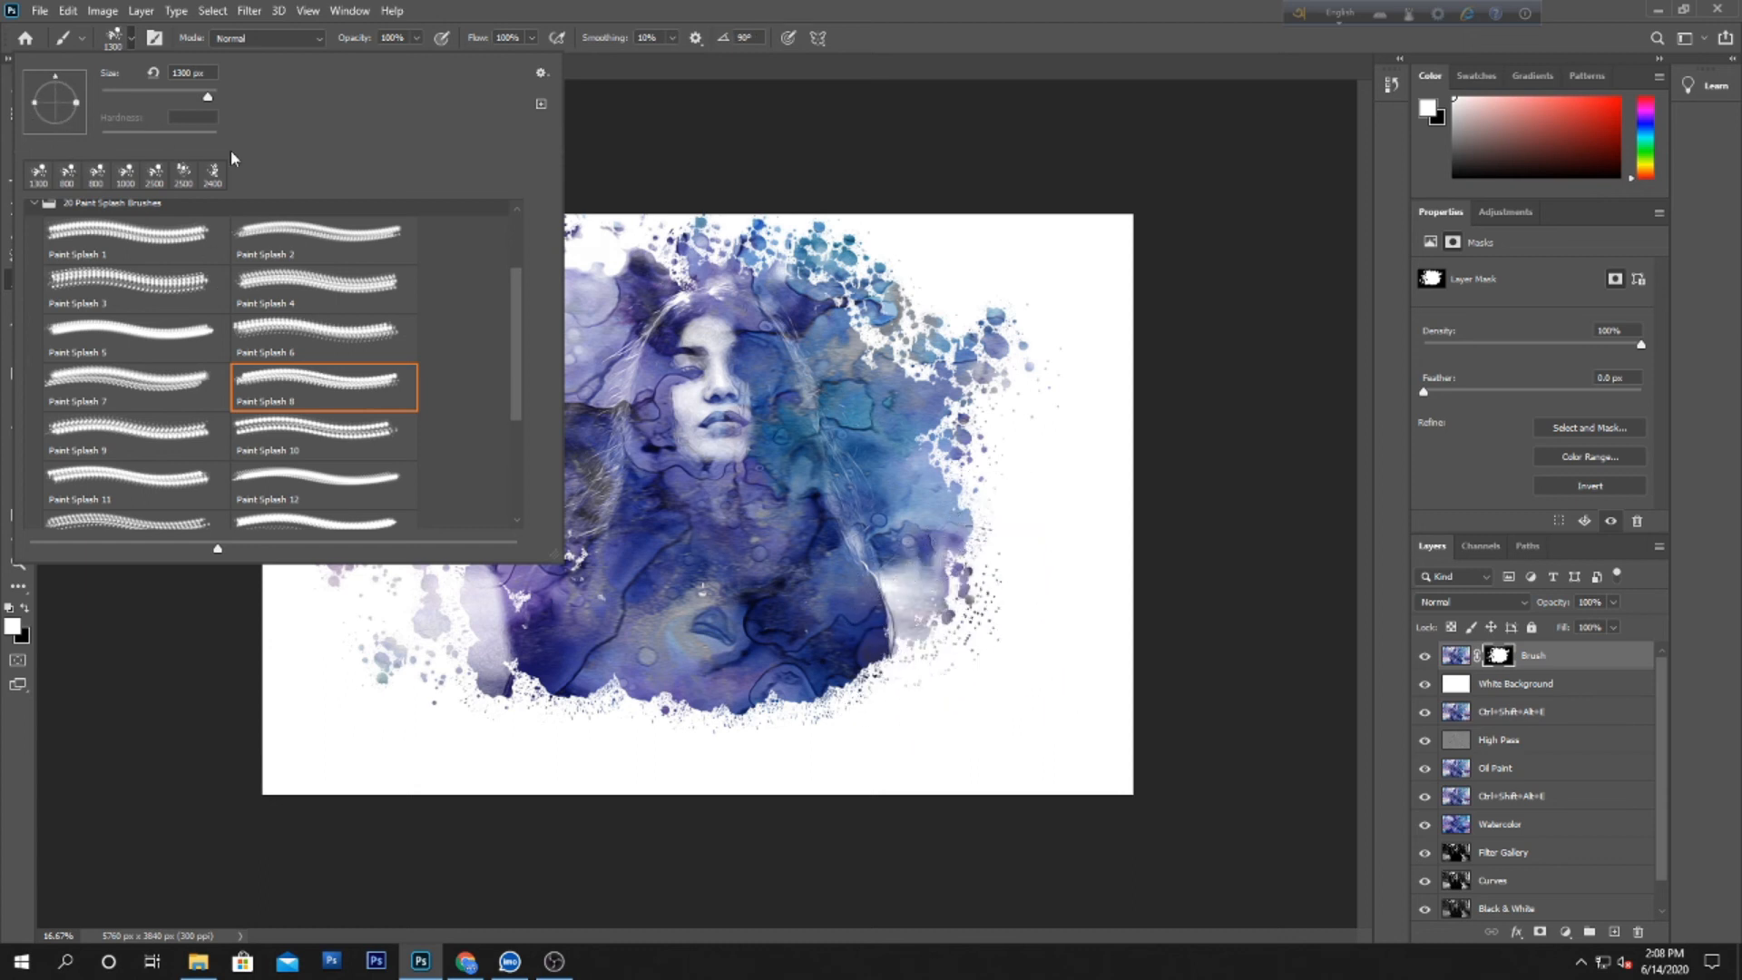
pyautogui.click(857, 571)
pyautogui.click(908, 650)
pyautogui.click(749, 693)
pyautogui.click(613, 699)
pyautogui.click(535, 687)
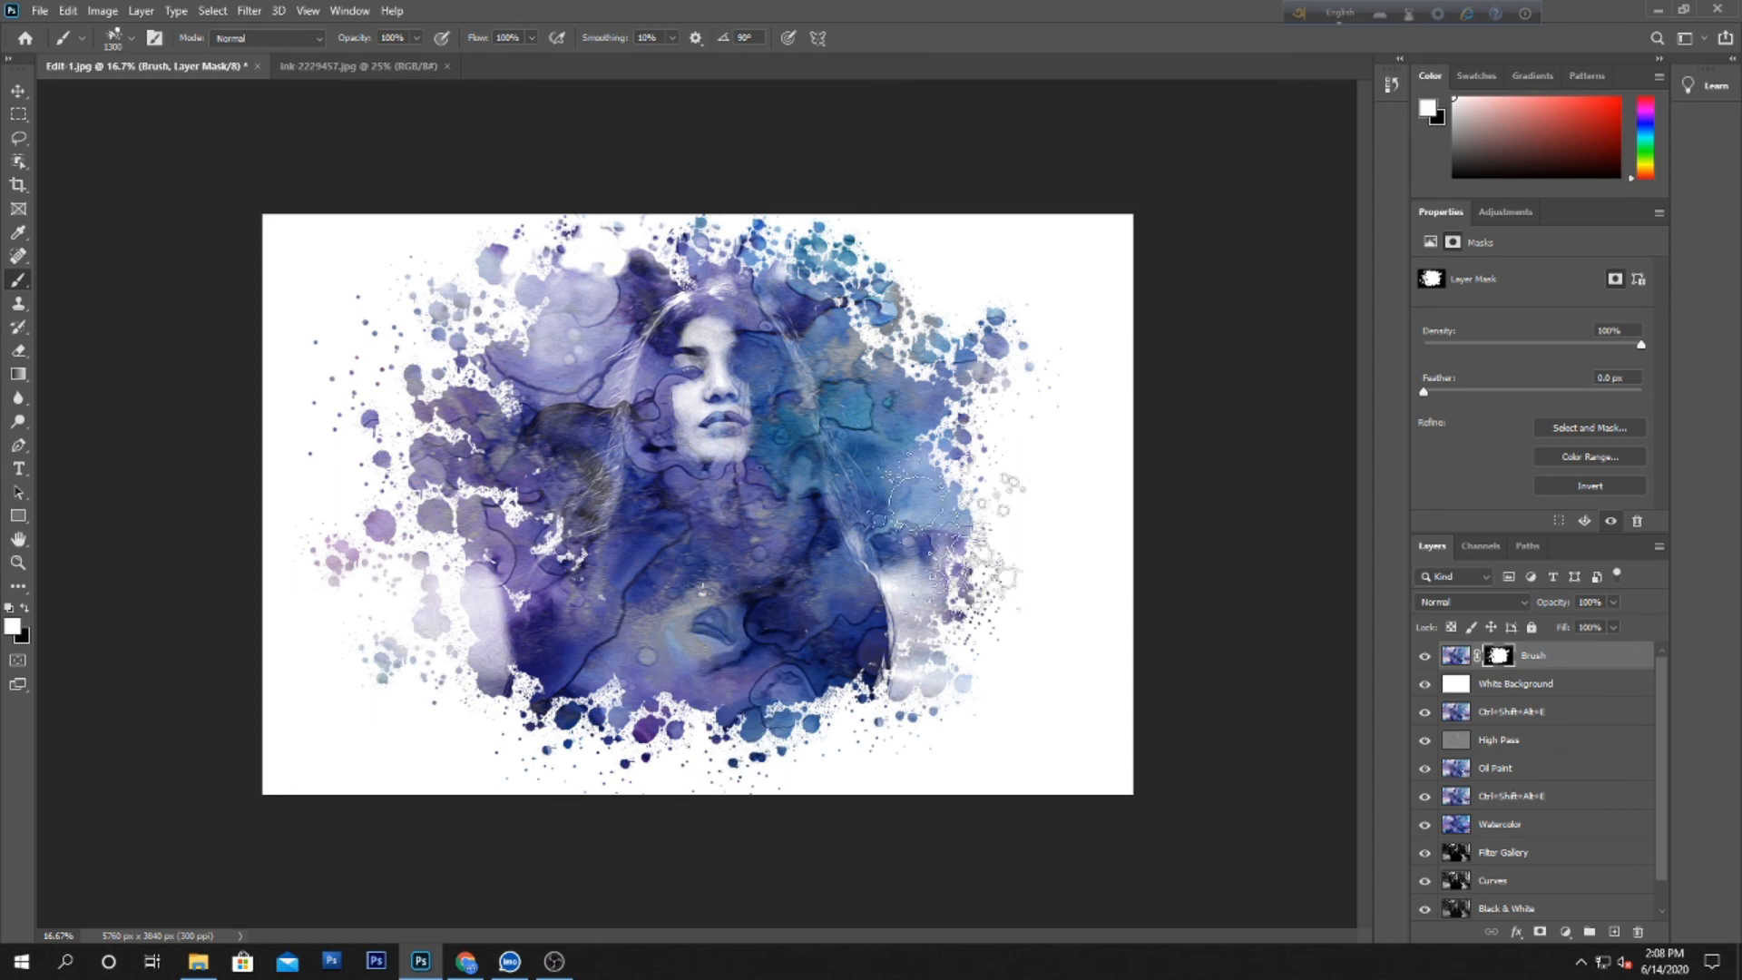
# Step: Rotate the Paint Splash 8 brush tip to 180°, switch to the Move tool and check the splash edges up close
pyautogui.click(114, 41)
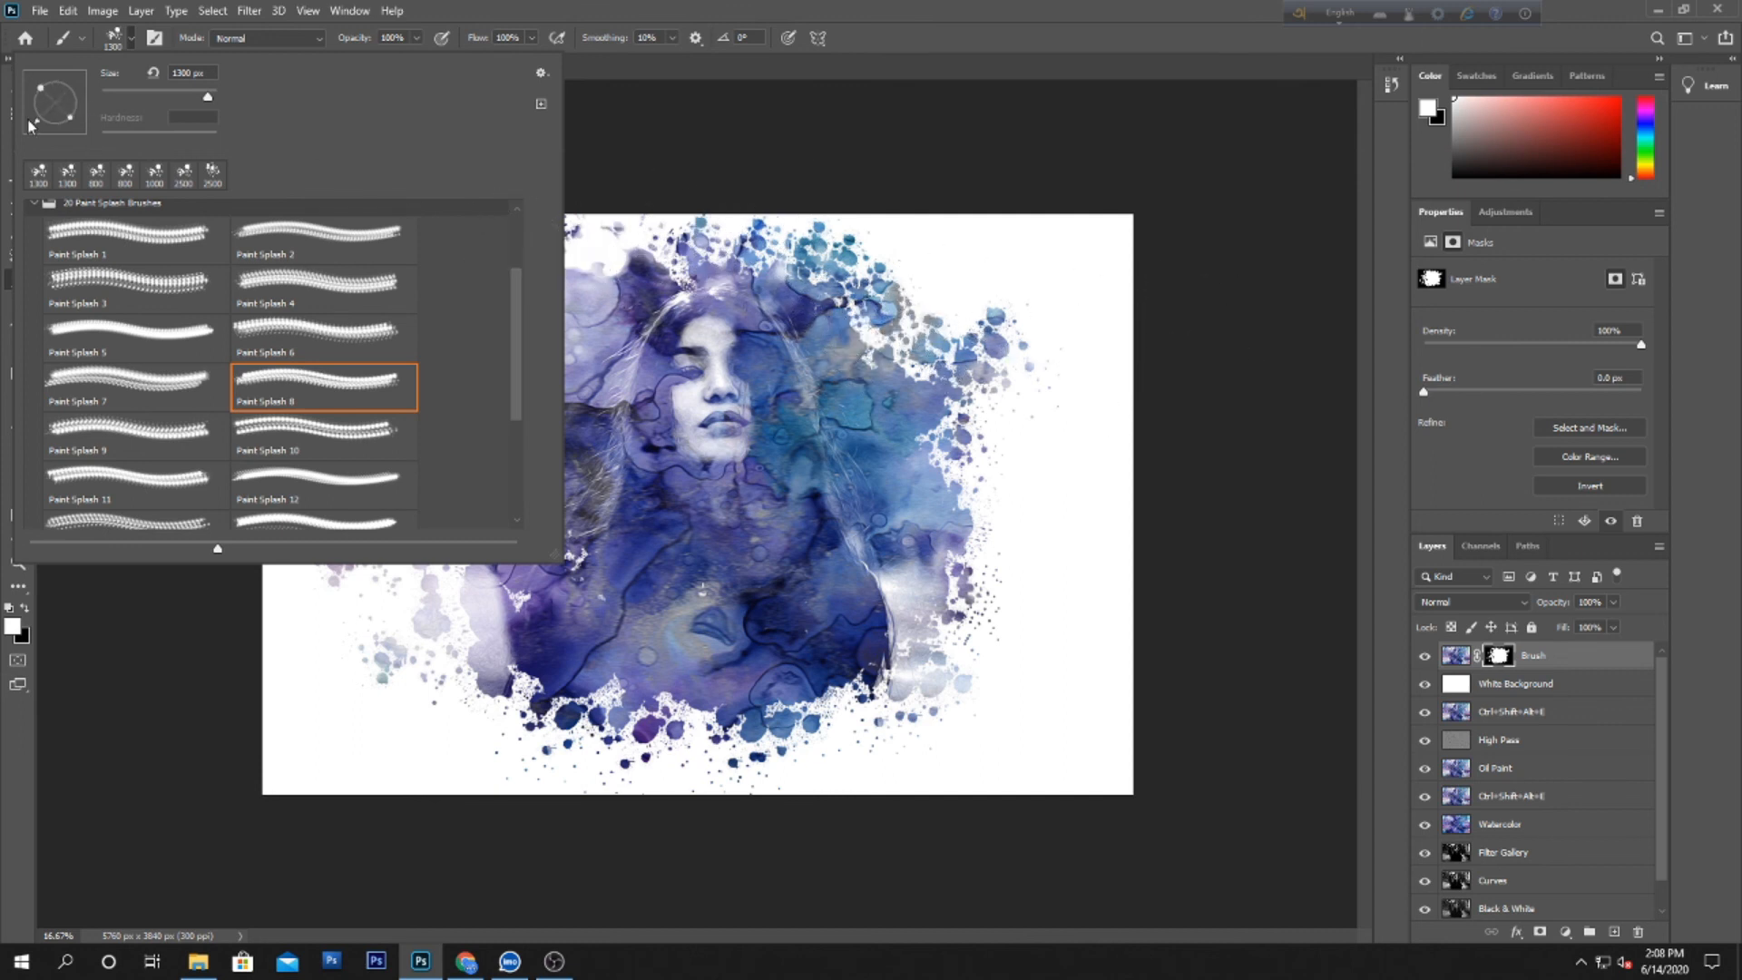
pyautogui.press('Return')
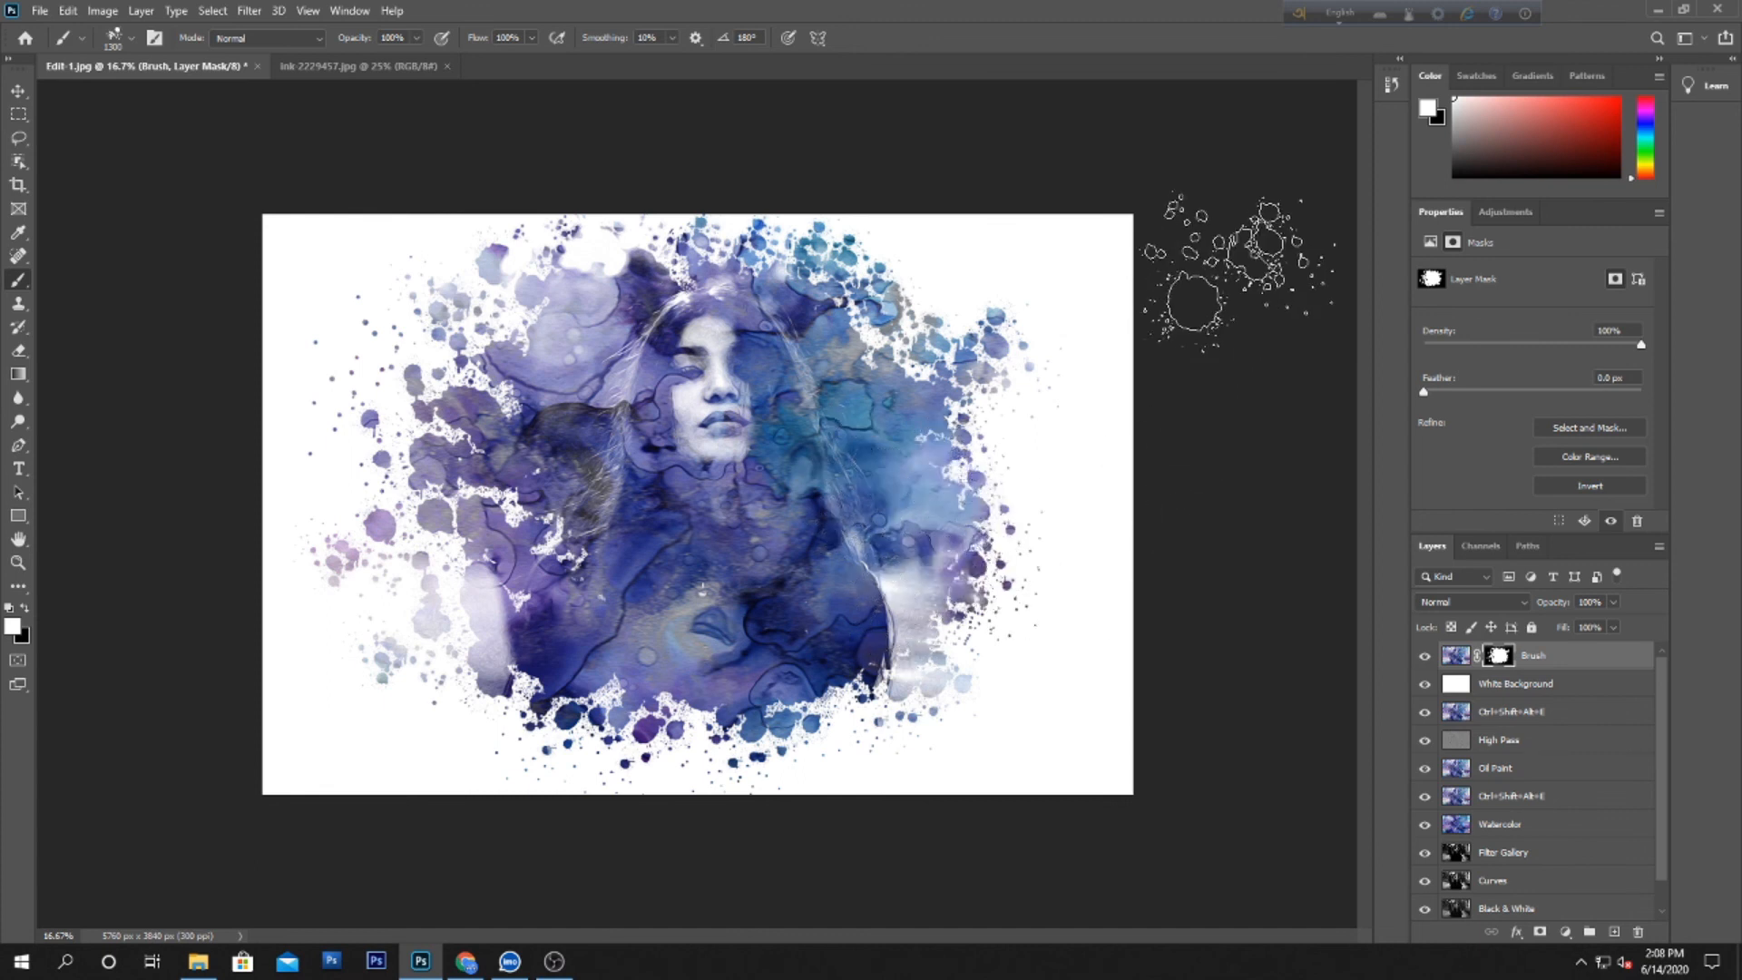
pyautogui.press('v')
pyautogui.hotkey('ctrl', '+')
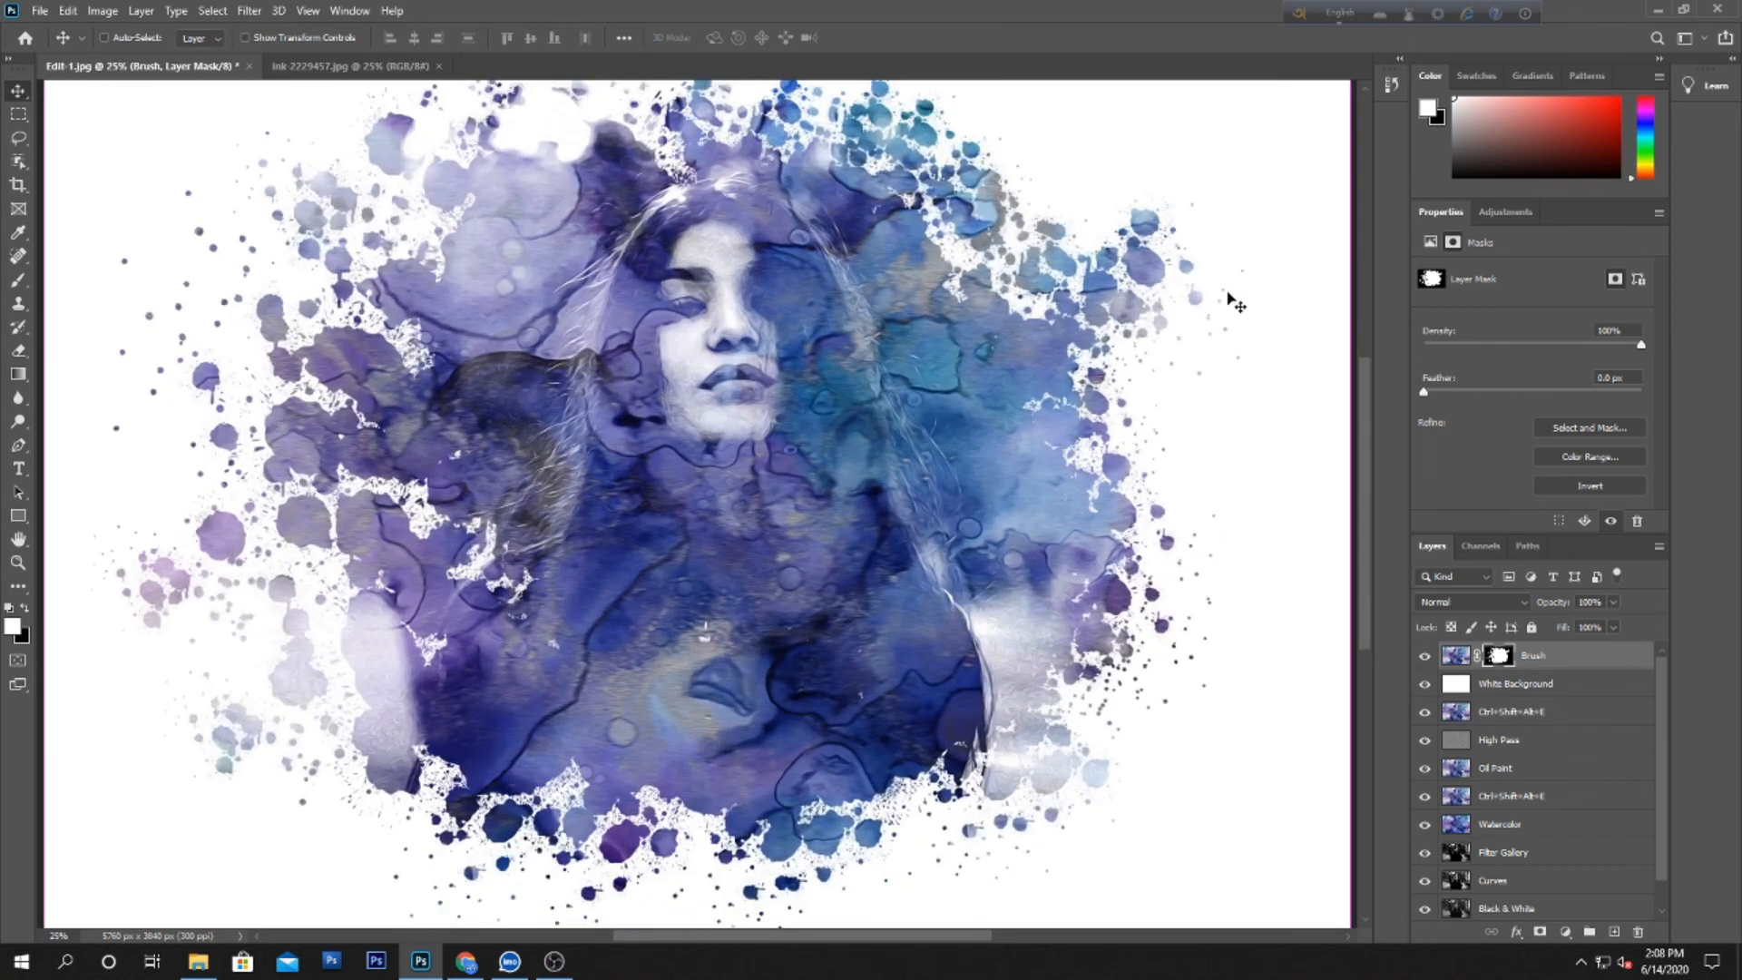
pyautogui.hotkey('ctrl', '-')
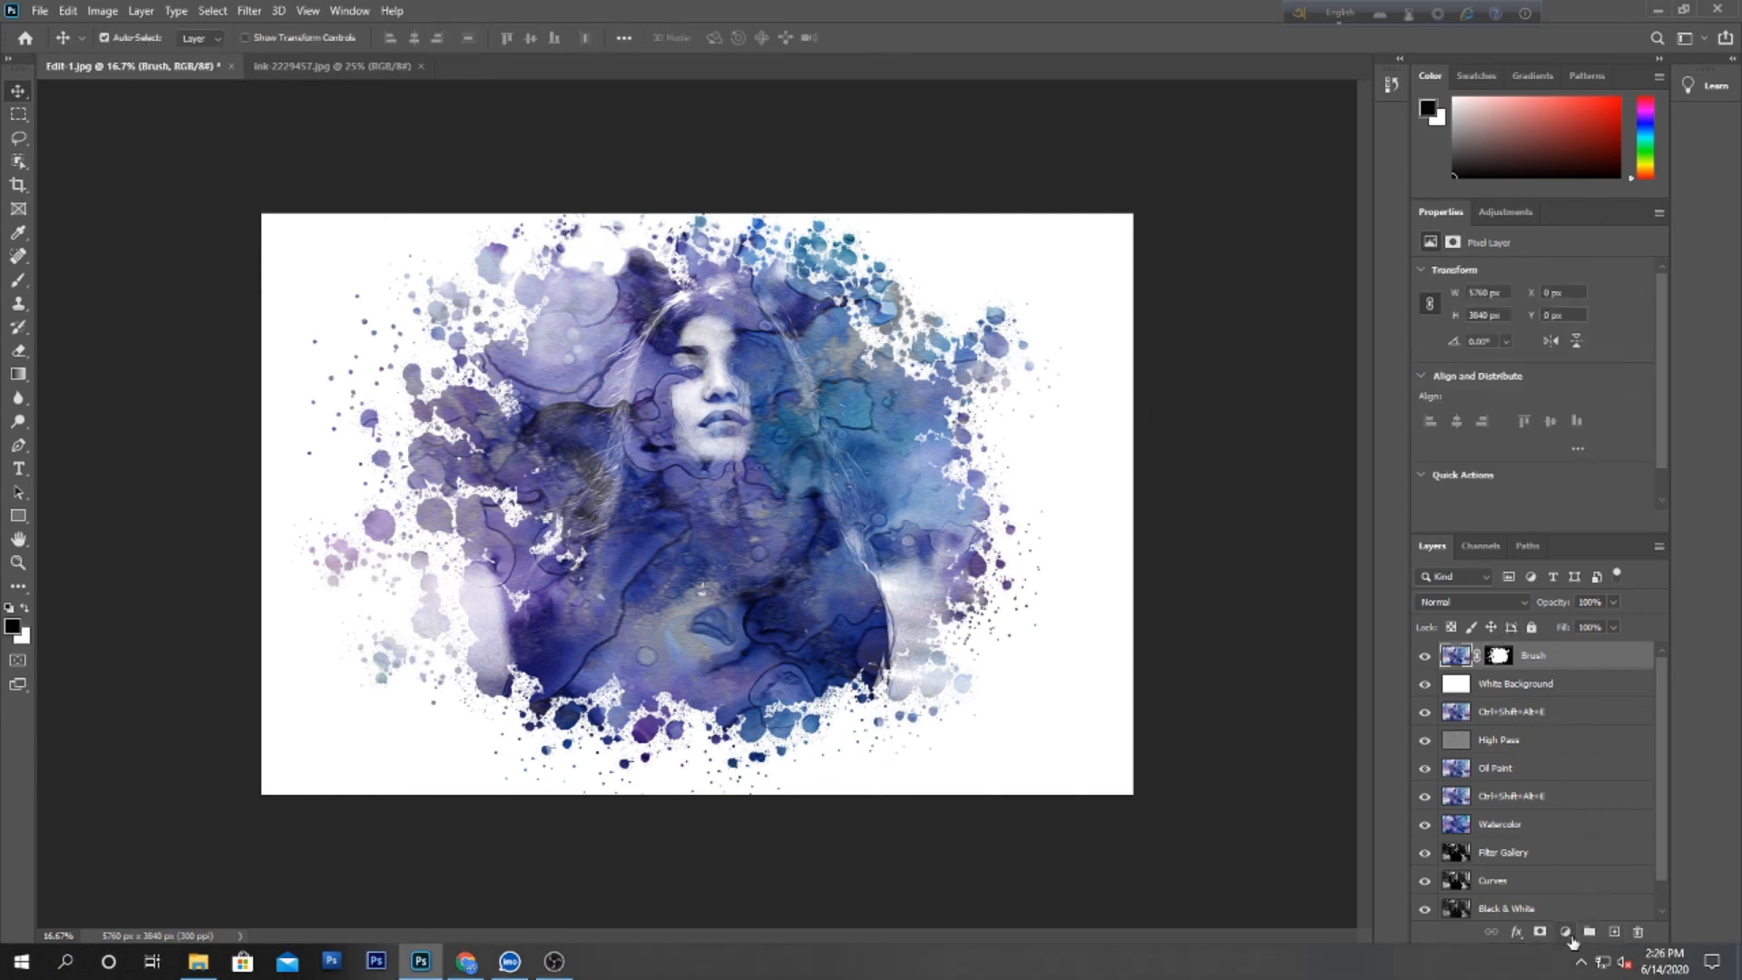
# Step: Add a Color Balance adjustment layer above Brush with midtones at Cyan–Red +3, Magenta–Green +6 and Yellow–Blue -48
pyautogui.click(1567, 933)
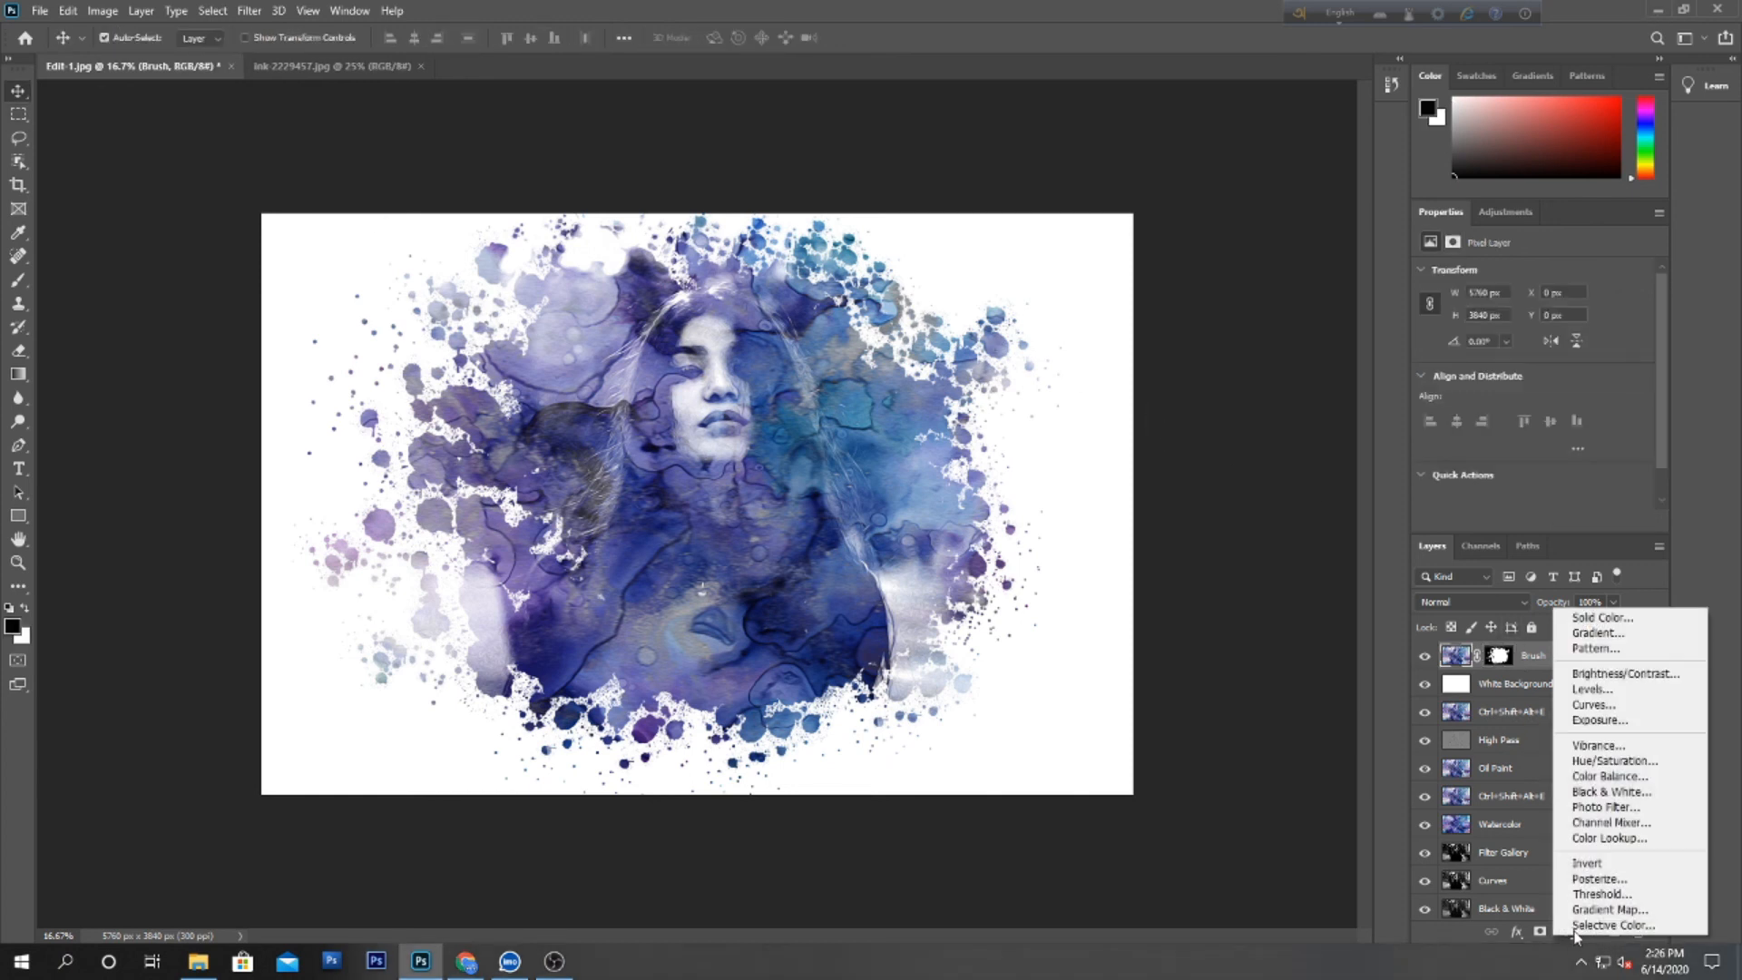
pyautogui.click(1621, 778)
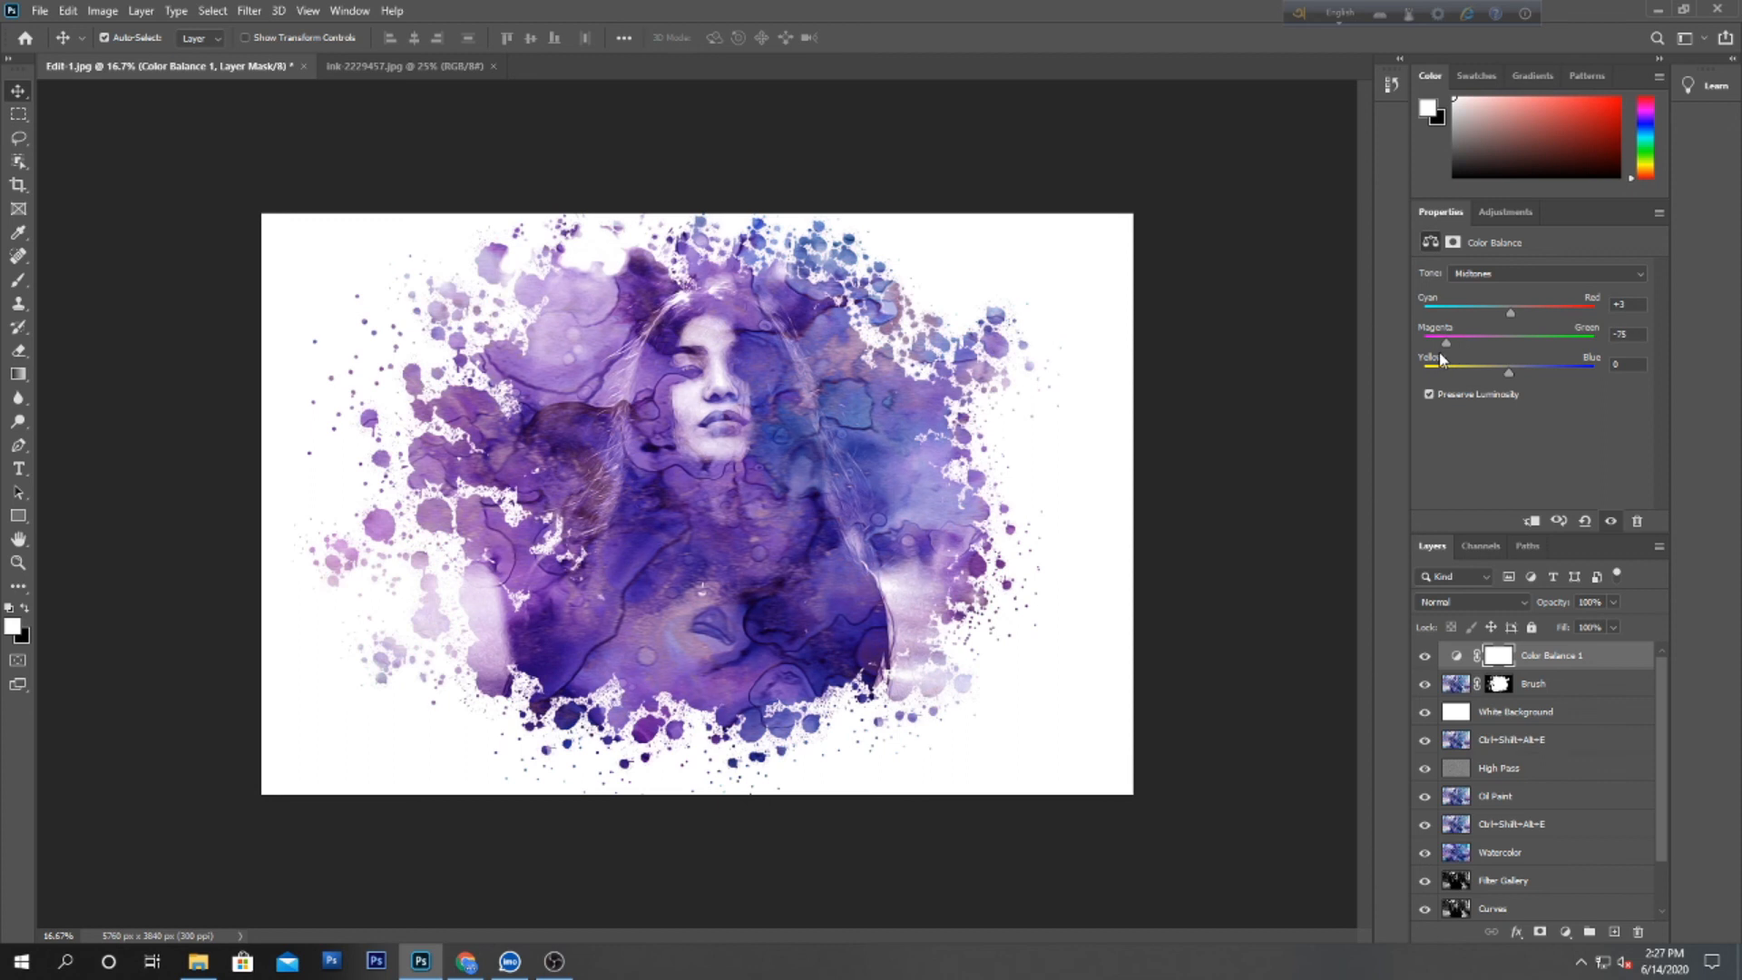
pyautogui.moveTo(1508, 372); pyautogui.dragTo(1474, 386)
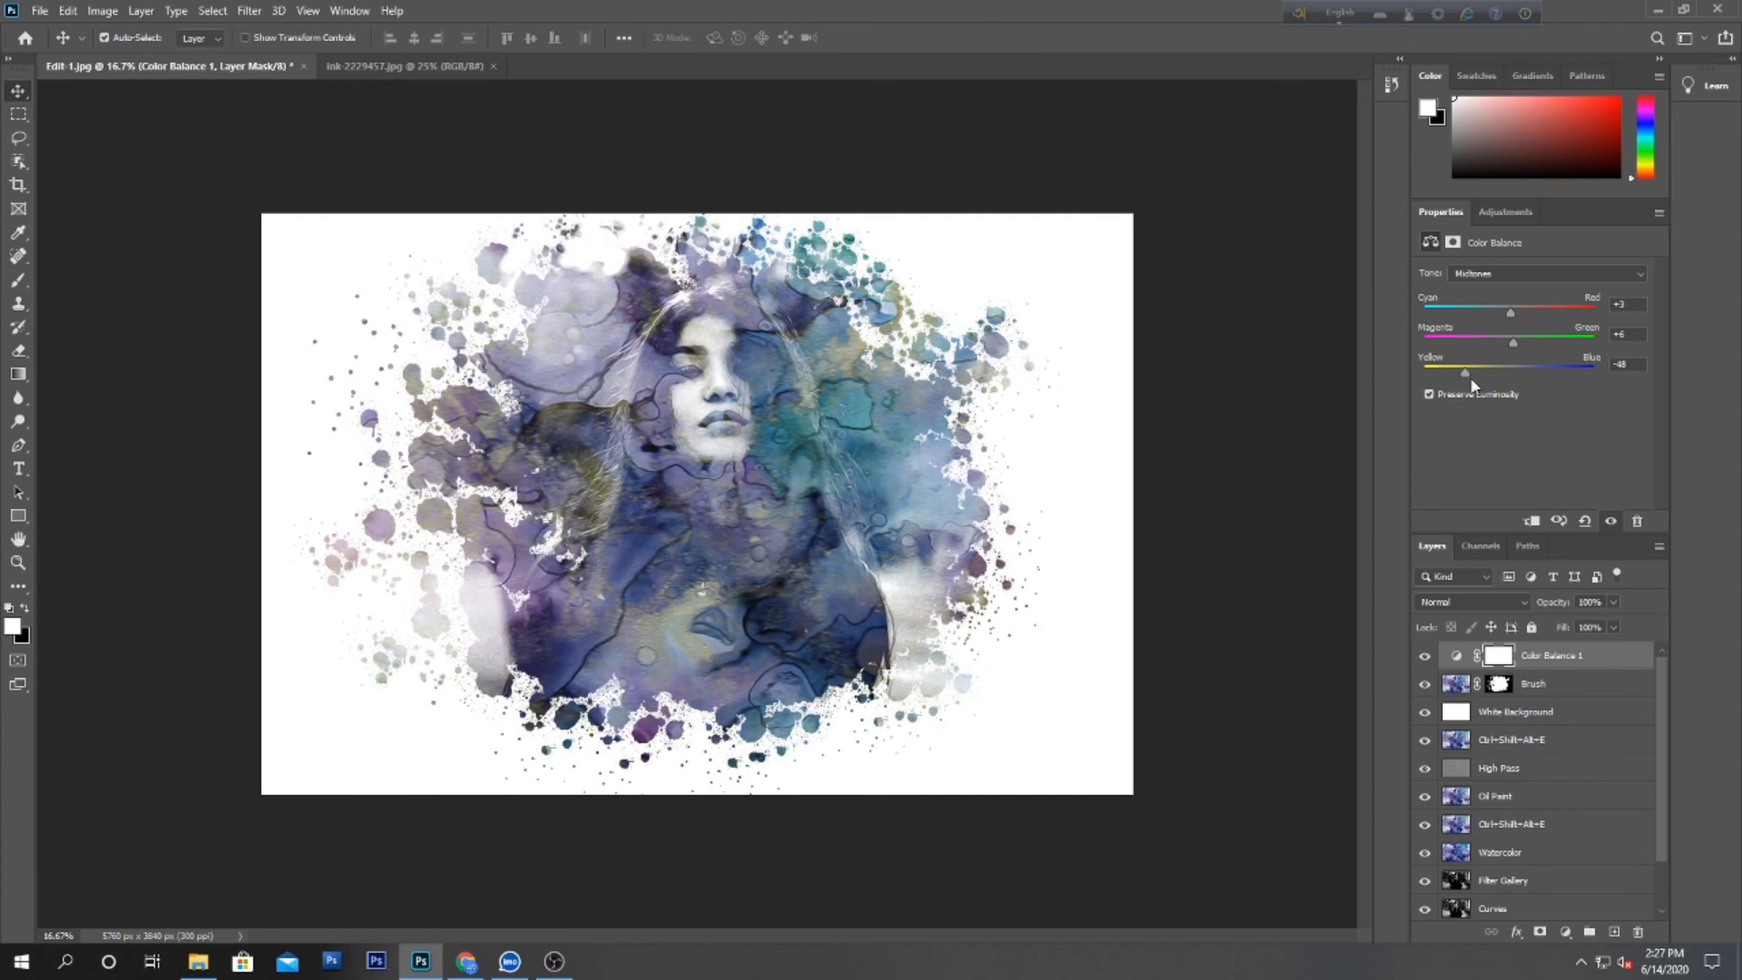